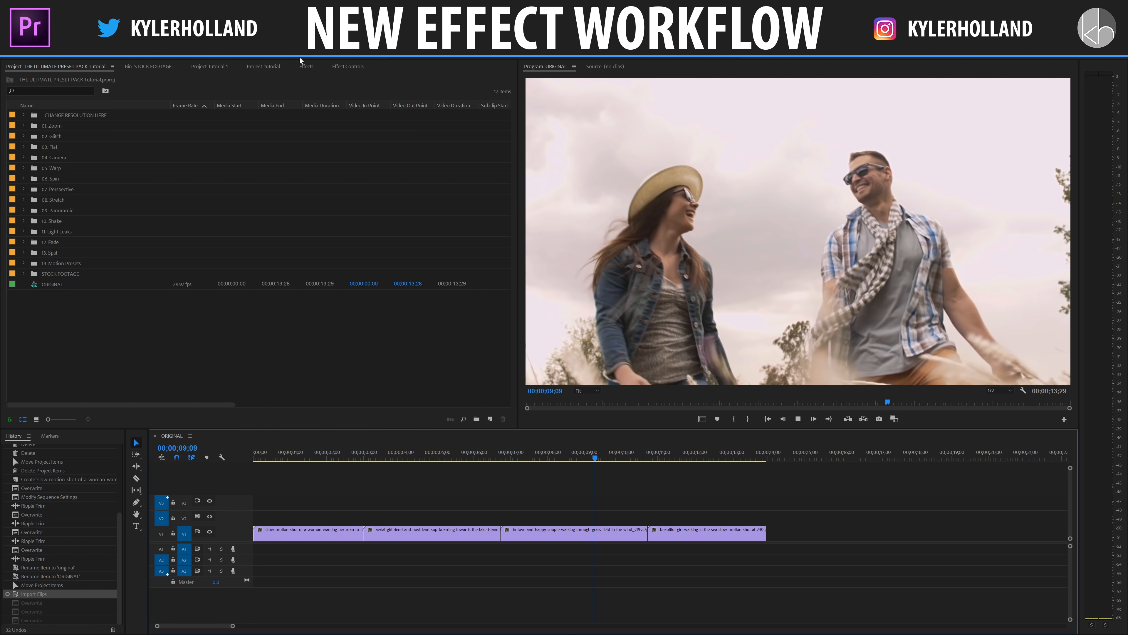
- Add the 03 Warp-down transition from the Warp bin over the cut between the first and second clips
{"action": "left_click", "coordinate": [295, 454]}
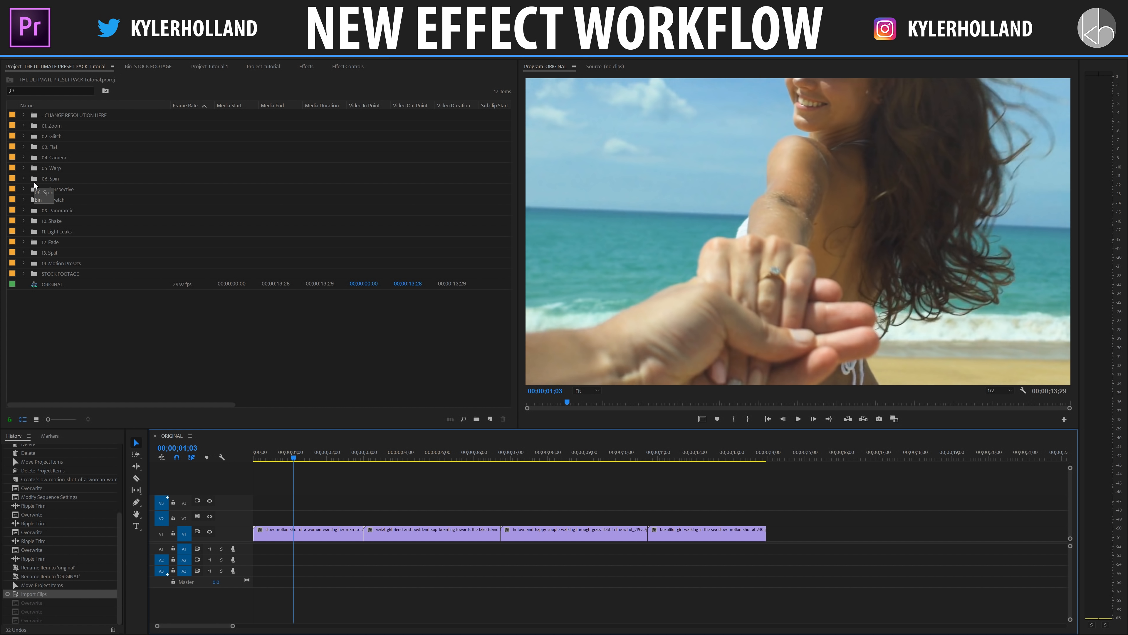
{"action": "left_click", "coordinate": [24, 167]}
{"action": "left_click", "coordinate": [90, 213]}
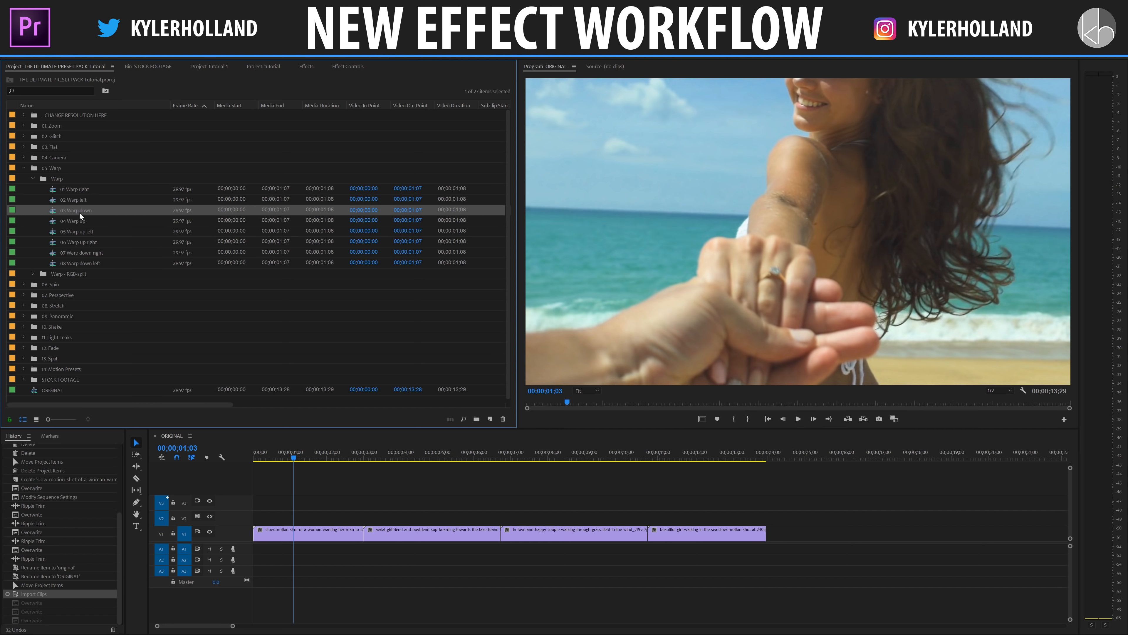
{"action": "left_click_drag", "start_coordinate": [80, 213], "coordinate": [367, 519]}
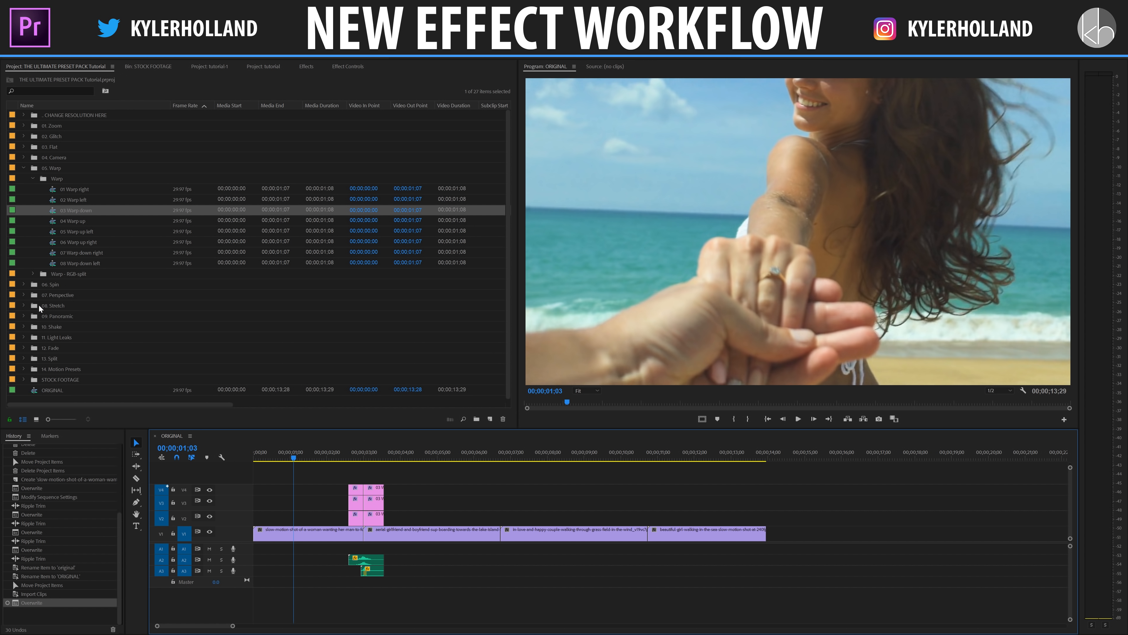
- Add the 06 Panoramic - up-right transition over the cut between the second and third clips
{"action": "left_click", "coordinate": [24, 316]}
{"action": "left_click", "coordinate": [75, 337]}
{"action": "scroll", "coordinate": [126, 342], "scroll_direction": "down", "scroll_amount": 2}
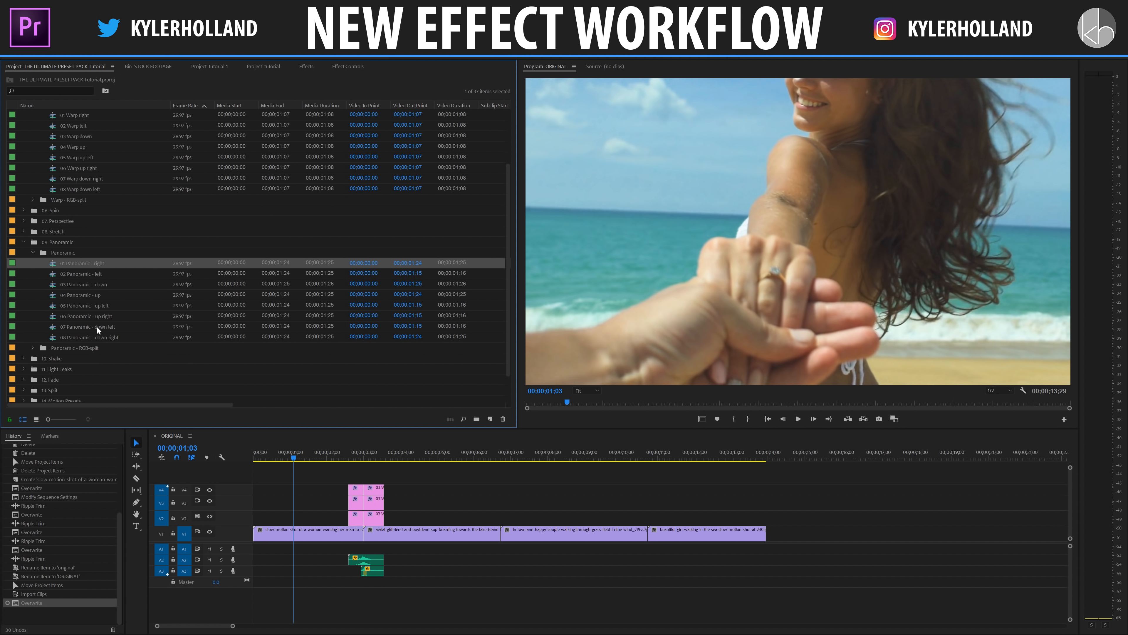
{"action": "key", "text": "ctrl+z"}
{"action": "key", "text": "ctrl+z"}
{"action": "double_click", "coordinate": [44, 180]}
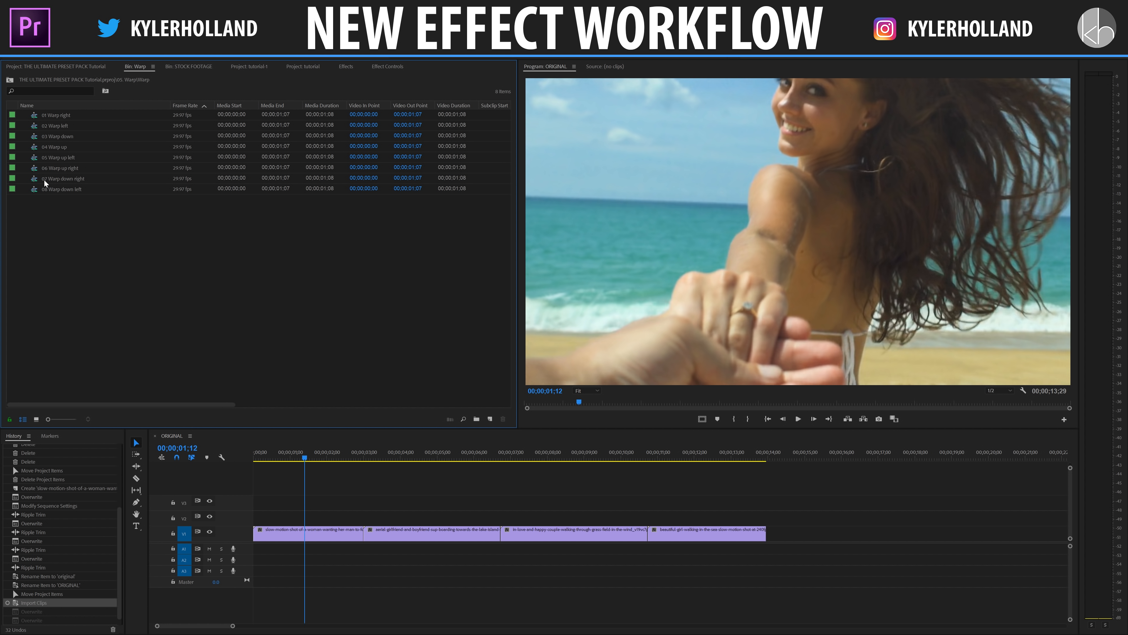
{"action": "left_click", "coordinate": [40, 420]}
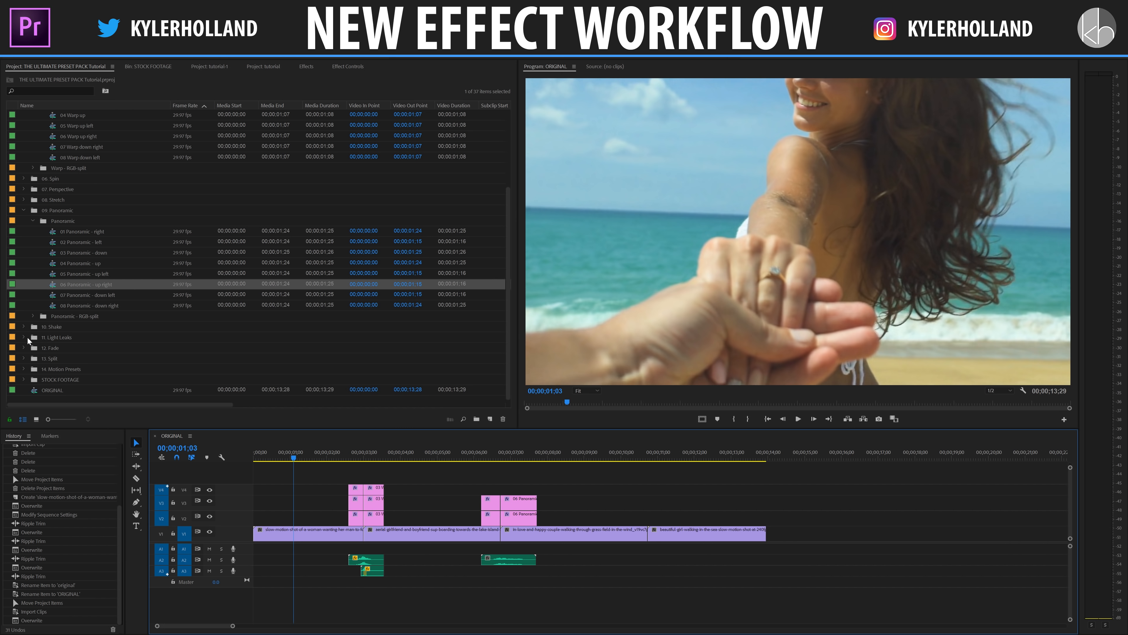
- Add the 01 Light Leaks transition over the cut between the third and fourth clips and play back the sequence
{"action": "left_click", "coordinate": [24, 337]}
{"action": "left_click_drag", "start_coordinate": [88, 254], "coordinate": [653, 524]}
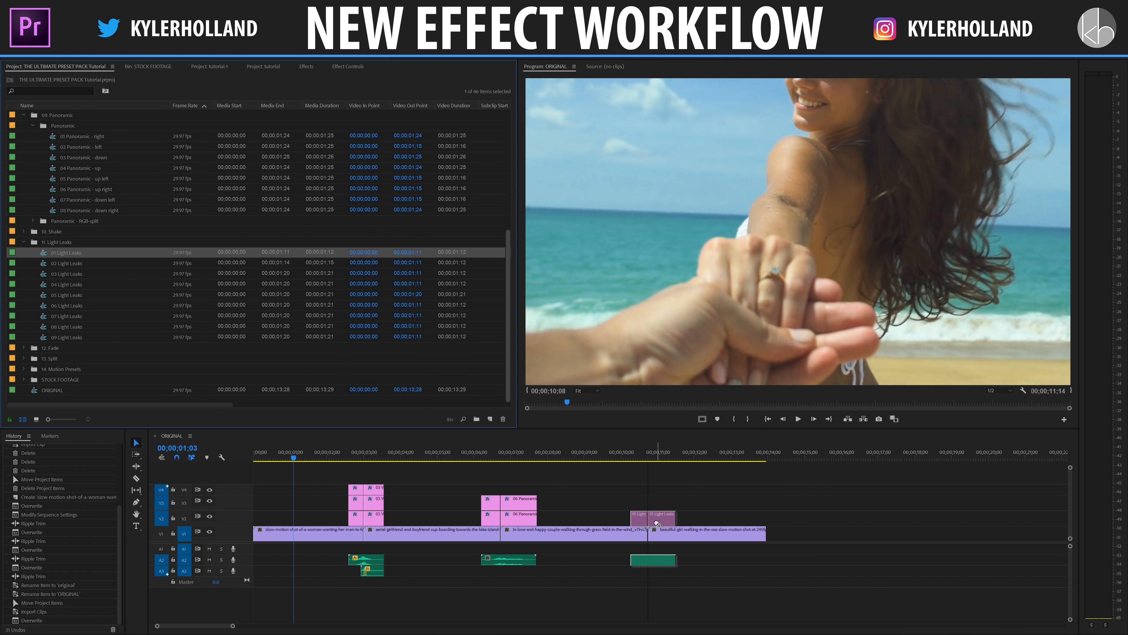
{"action": "key", "text": "space"}
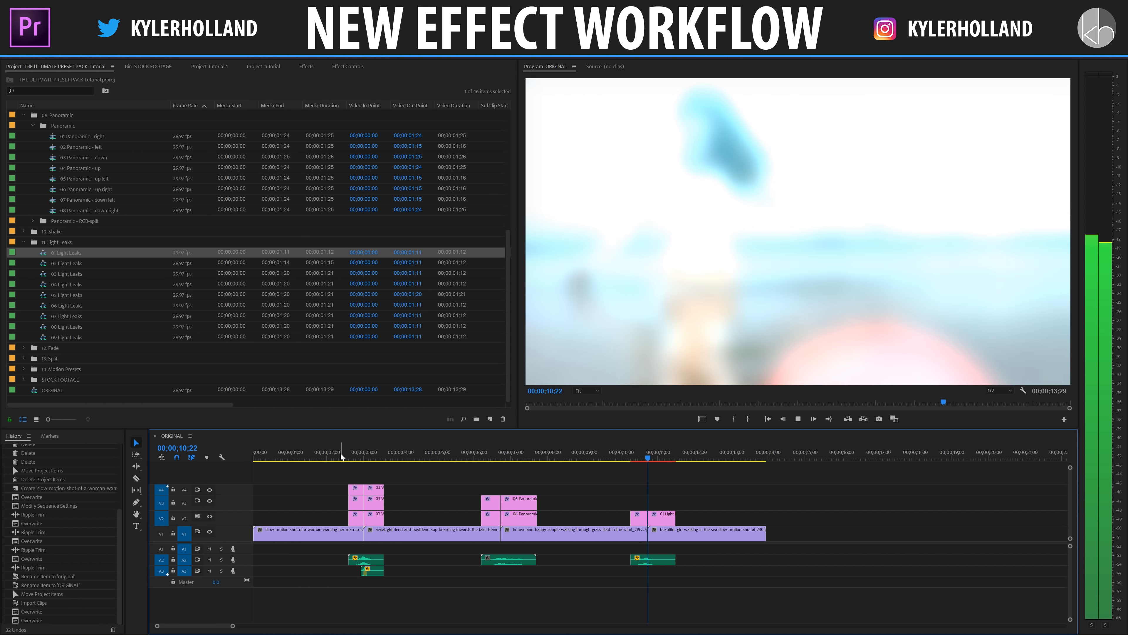
{"action": "left_click", "coordinate": [304, 454]}
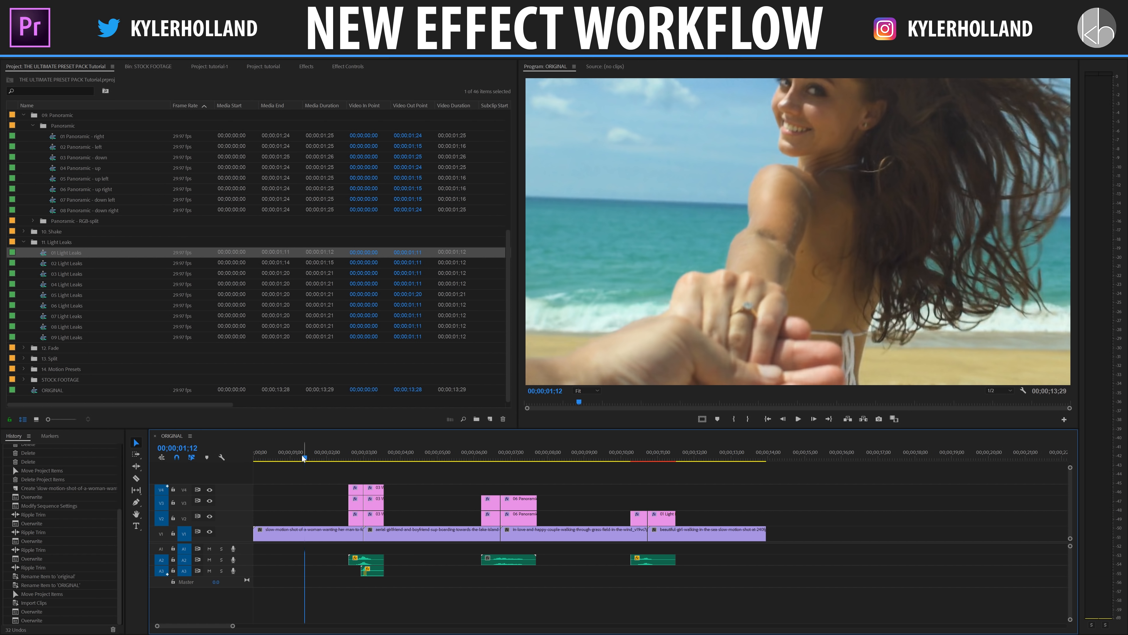
- Undo the placement of the warp, panoramic and light leak transitions in the ORIGINAL sequence
{"action": "key", "text": "ctrl+z"}
{"action": "key", "text": "ctrl+z"}
{"action": "key", "text": "ctrl+z"}
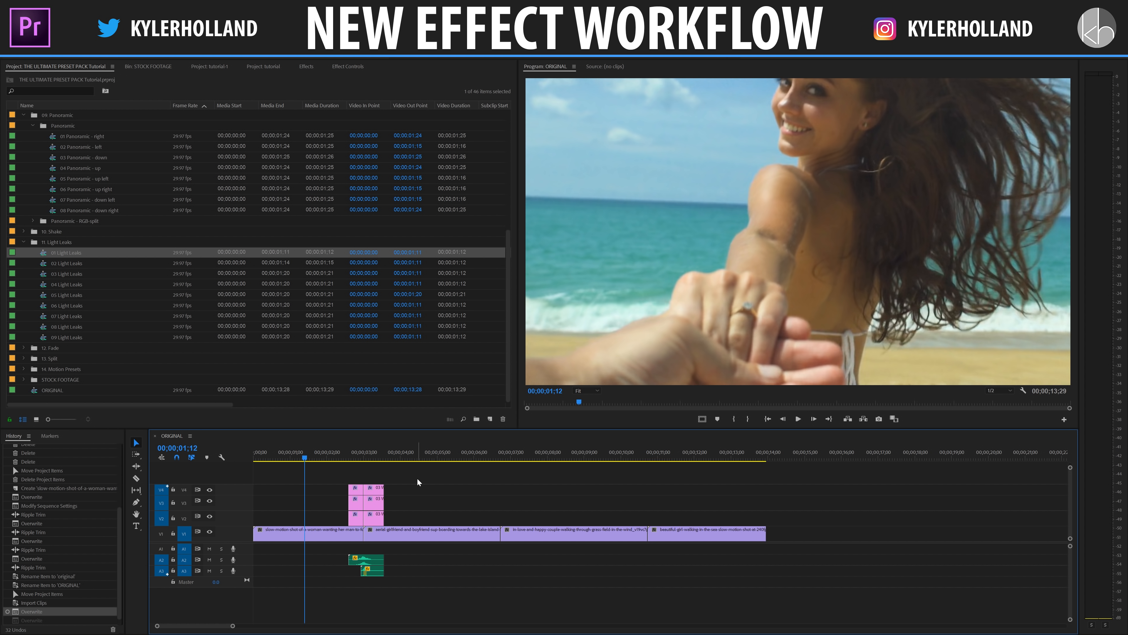
- Collapse the expanded preset bins and delete all bins from CHANGE RESOLUTION HERE through 14. Motion Presets
{"action": "left_click", "coordinate": [27, 240]}
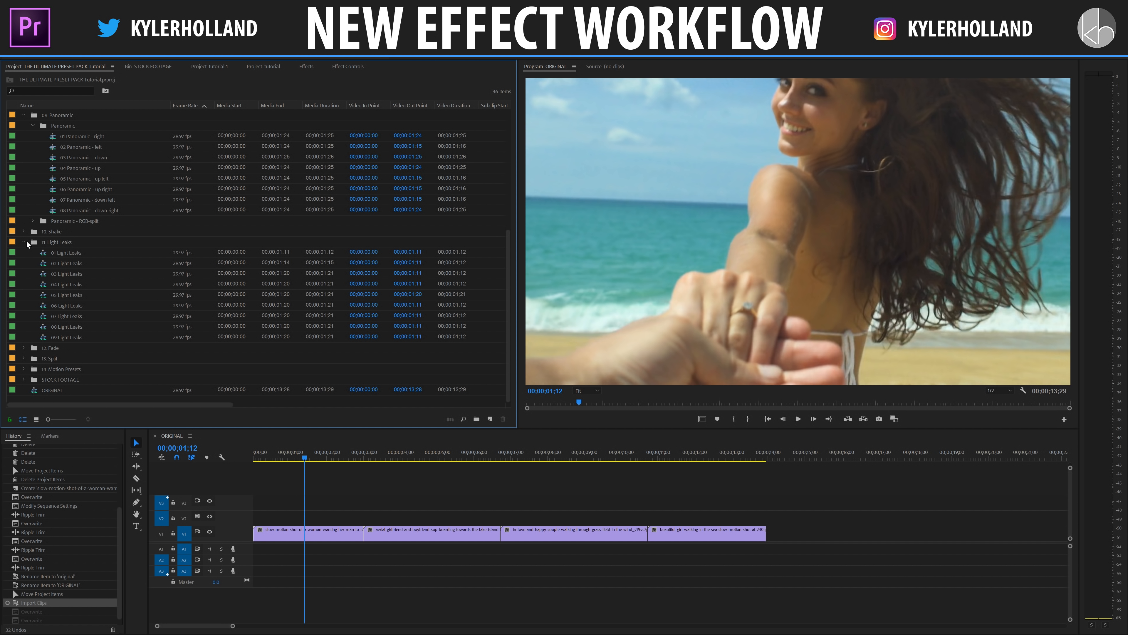
{"action": "left_click", "coordinate": [26, 242]}
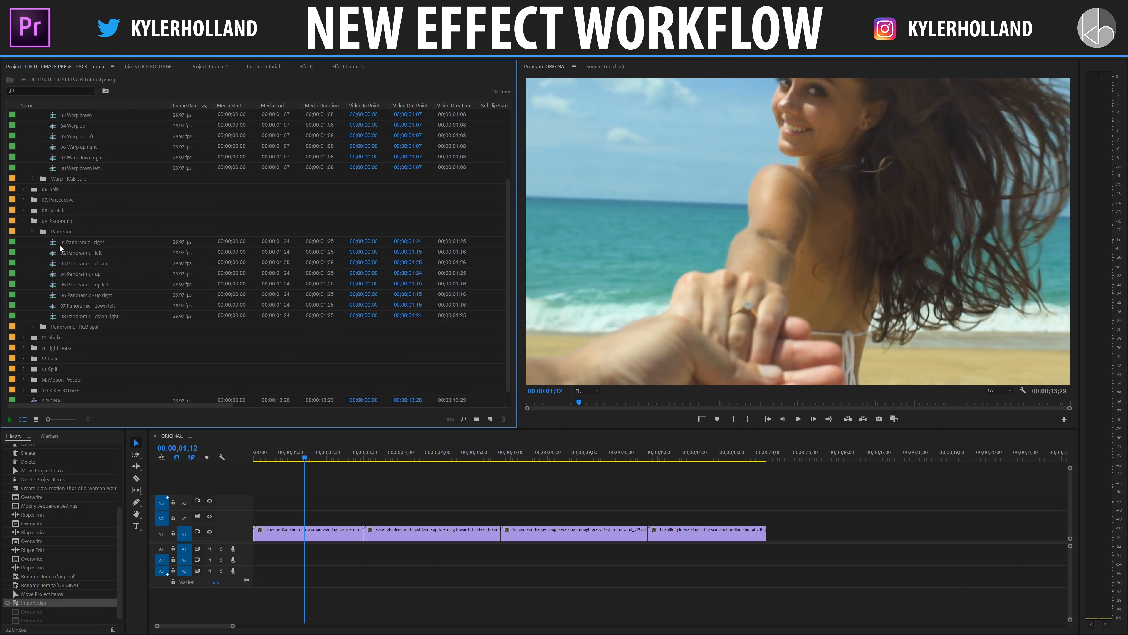
{"action": "left_click", "coordinate": [25, 221]}
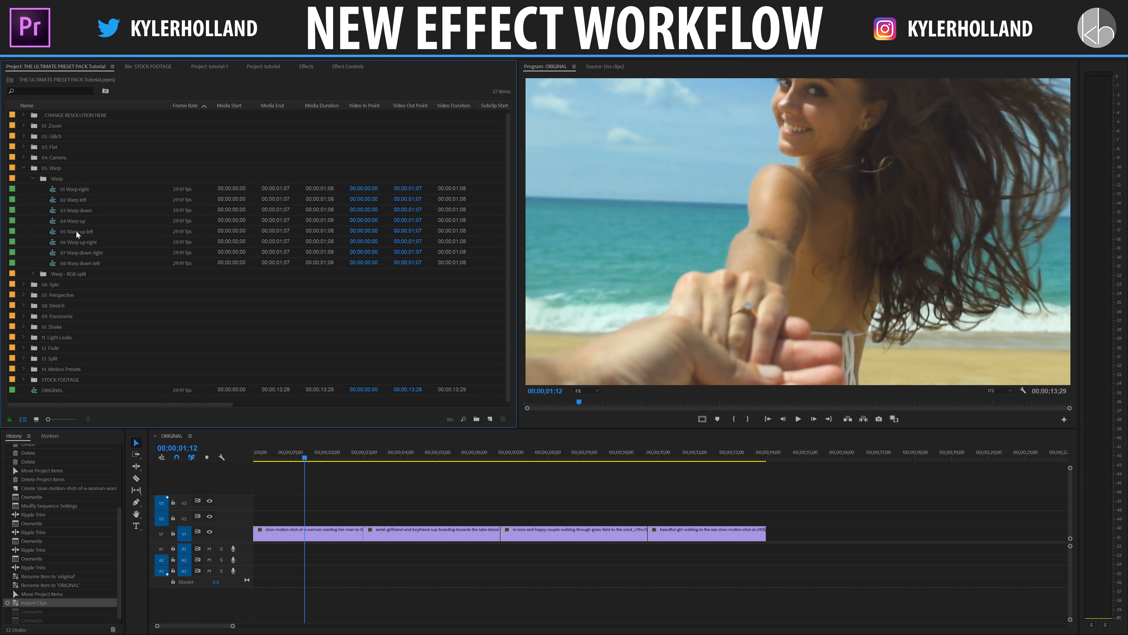
{"action": "left_click", "coordinate": [23, 168]}
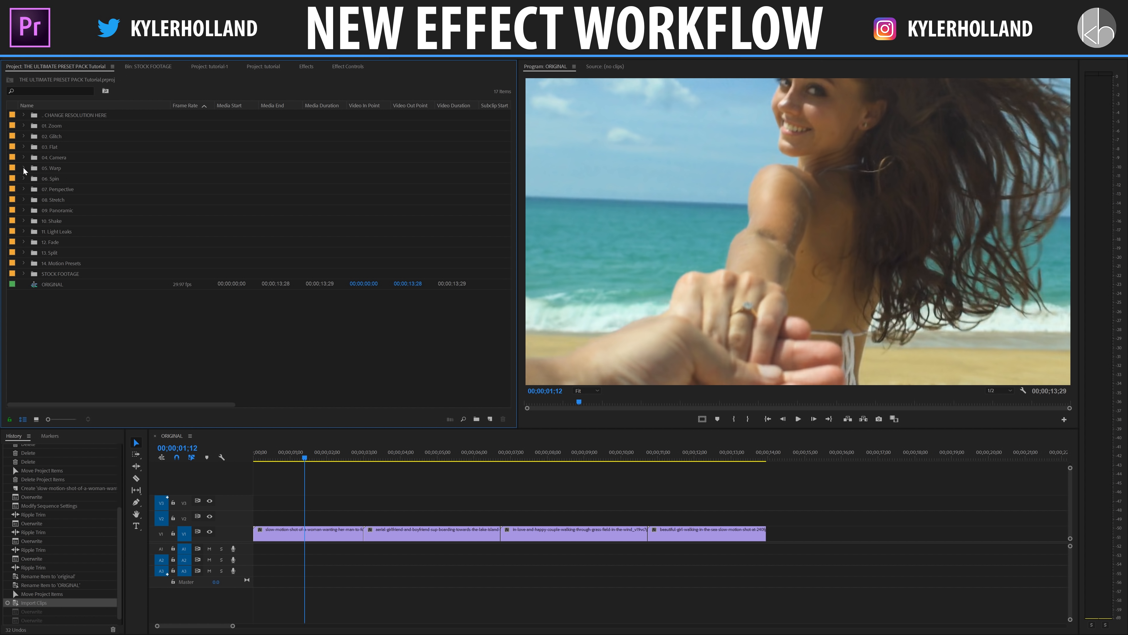
{"action": "left_click", "coordinate": [59, 265]}
{"action": "left_click", "coordinate": [70, 115], "text": "shift"}
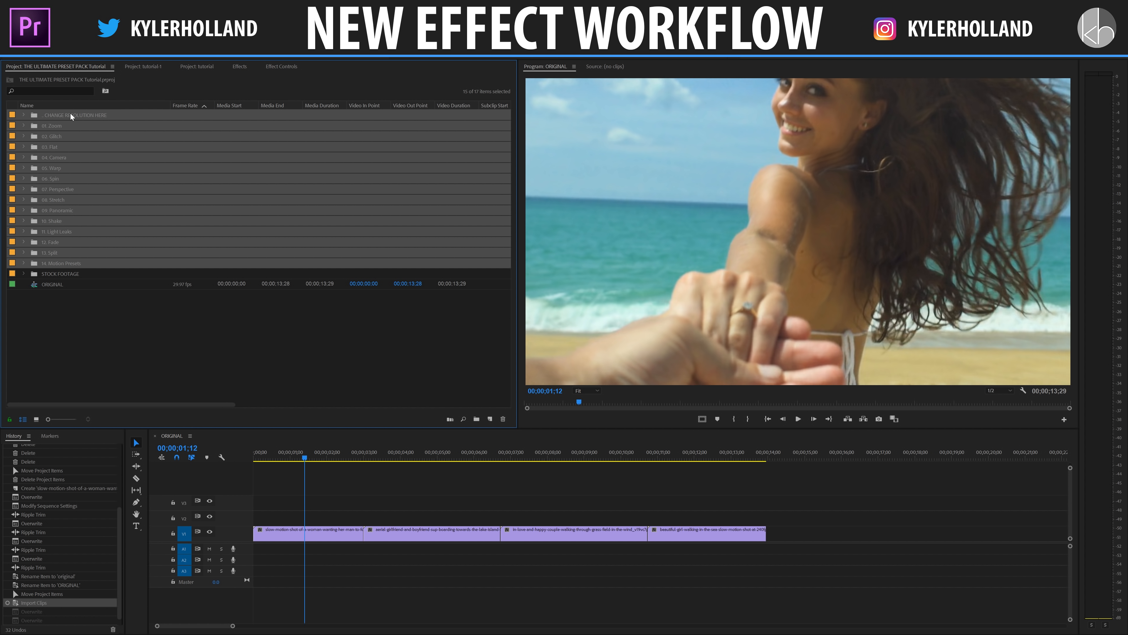
{"action": "key", "text": "Delete"}
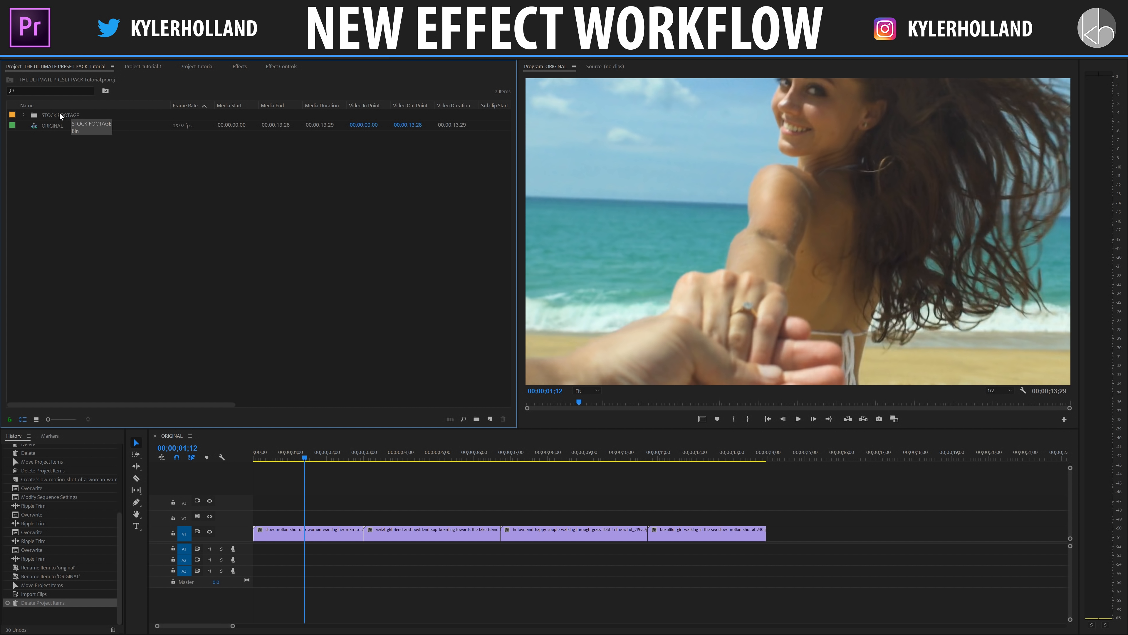
- Create a new project bin named THE ULTIMATE EFFECTS PACK: 1920 x 1080
{"action": "left_click", "coordinate": [79, 117]}
{"action": "left_click", "coordinate": [90, 133]}
{"action": "right_click", "coordinate": [150, 231]}
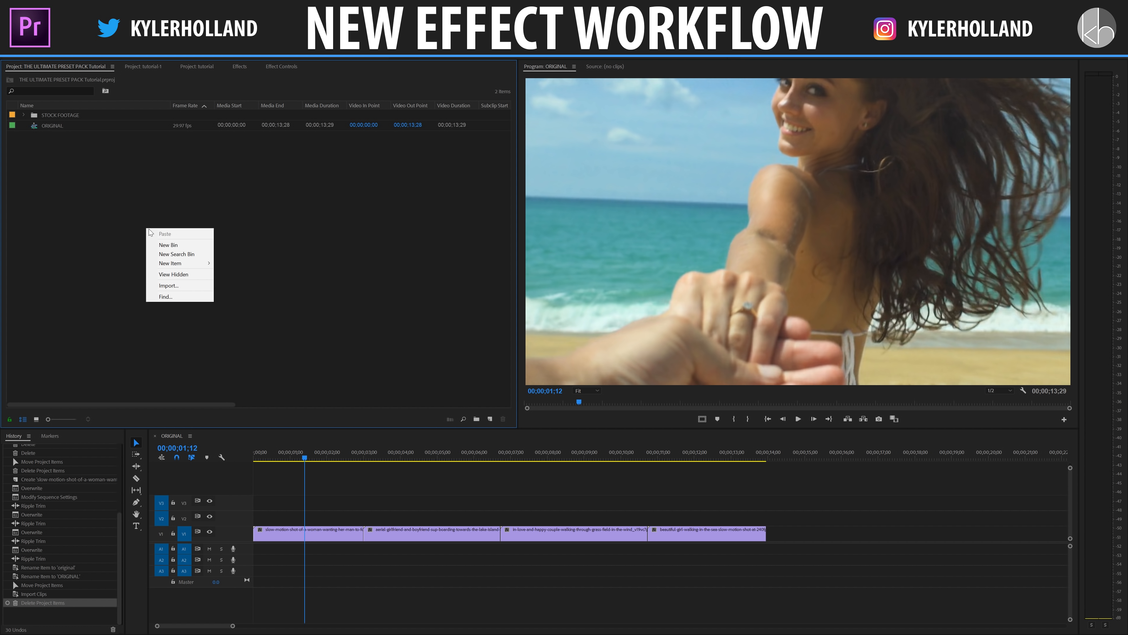
{"action": "left_click", "coordinate": [191, 243]}
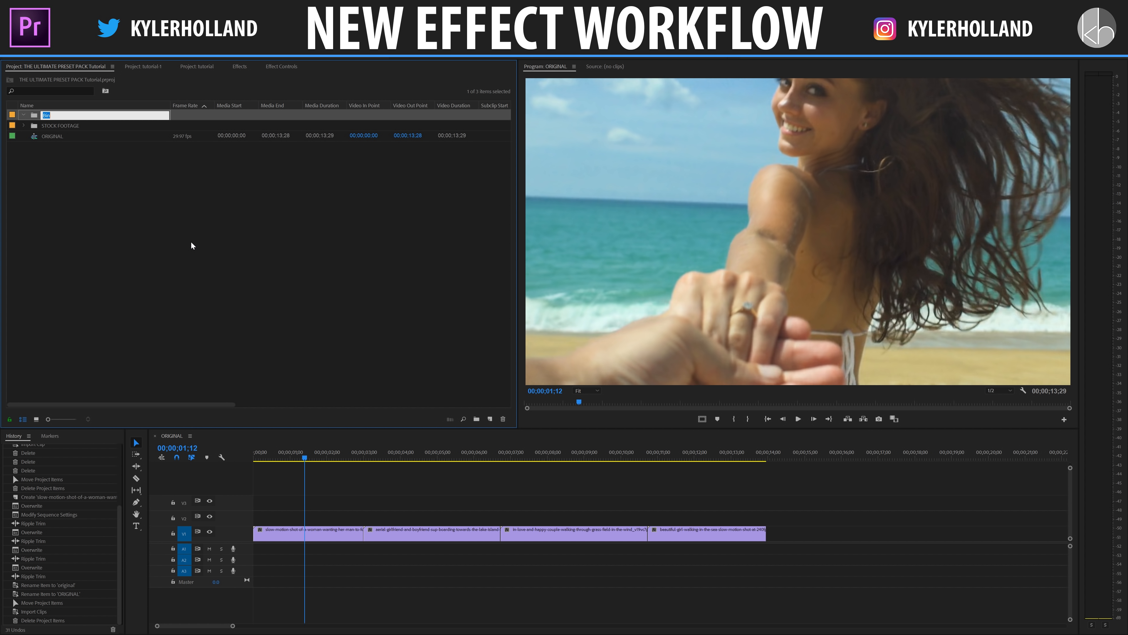
{"action": "type", "text": "THE ULTIMATE EFFECTS PACK: 1920 x 1080"}
{"action": "key", "text": "Return"}
{"action": "left_click", "coordinate": [177, 218]}
- Create a bin named EXPOSURE inside THE ULTIMATE EFFECTS PACK: 1920 x 1080 bin
{"action": "left_click", "coordinate": [49, 117]}
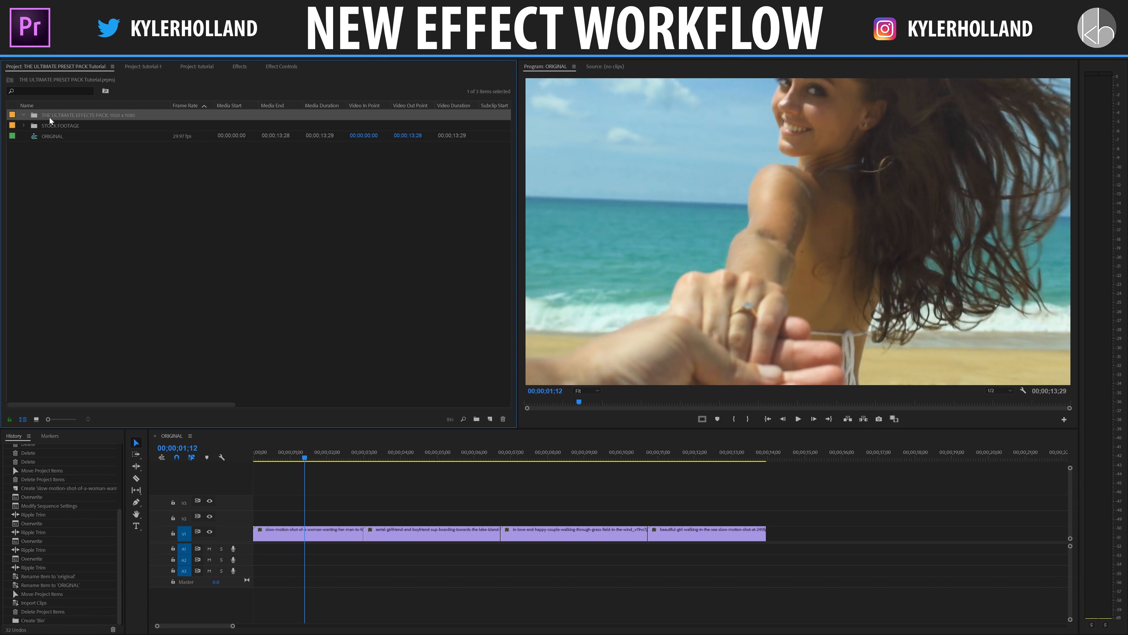
{"action": "right_click", "coordinate": [49, 117]}
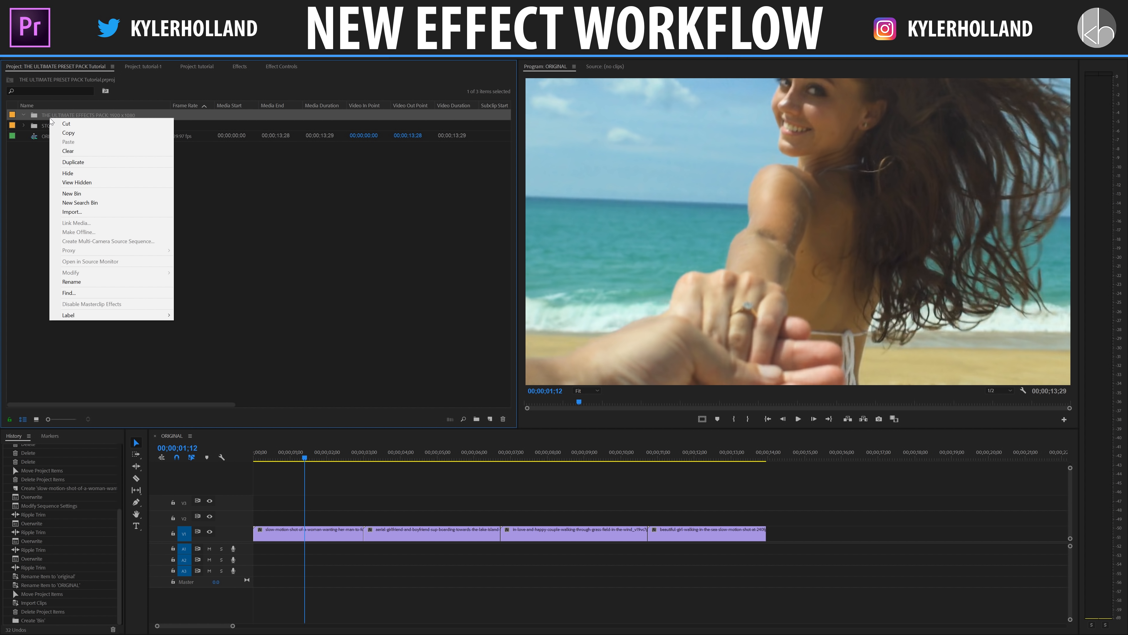
{"action": "left_click", "coordinate": [88, 195]}
{"action": "type", "text": "EX"}
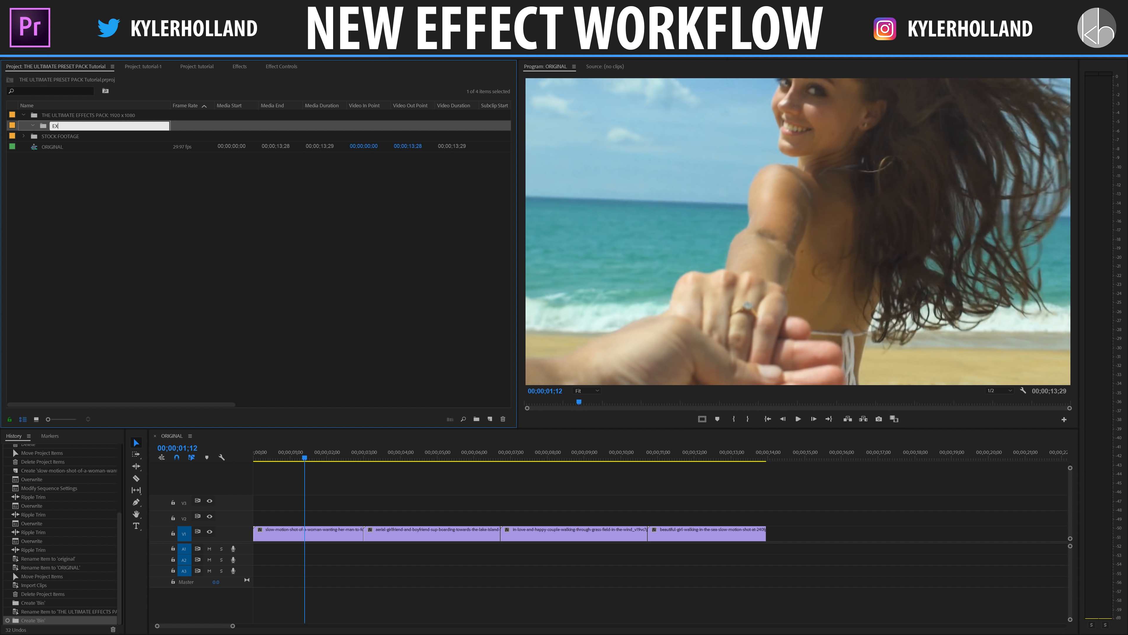
{"action": "type", "text": "POSURE"}
{"action": "key", "text": "Return"}
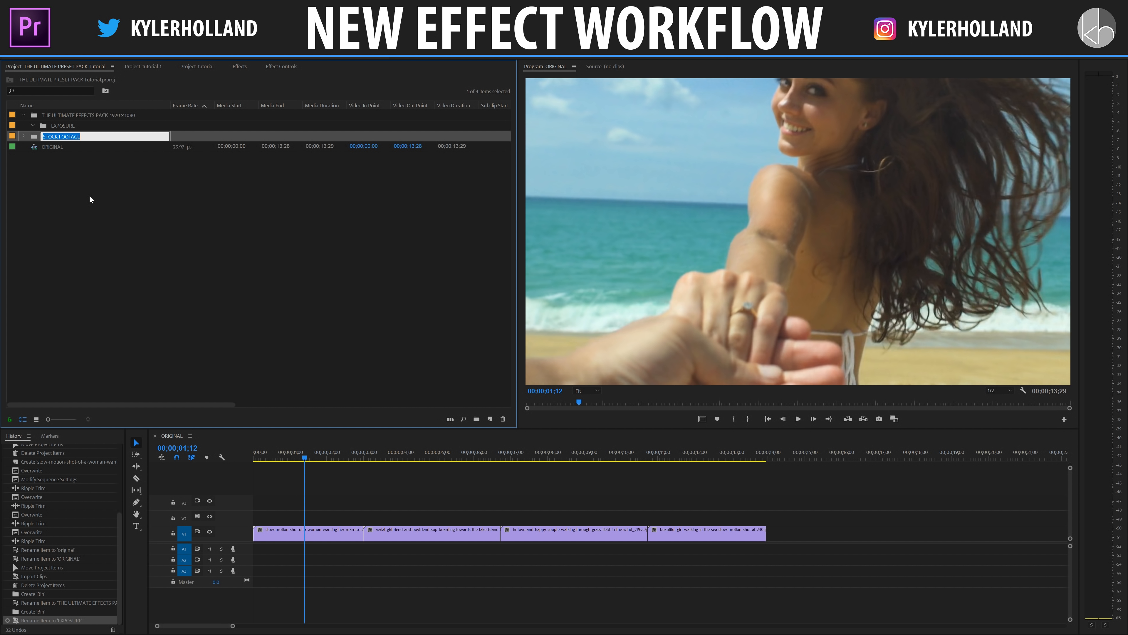
{"action": "left_click", "coordinate": [81, 182]}
{"action": "left_click", "coordinate": [70, 123]}
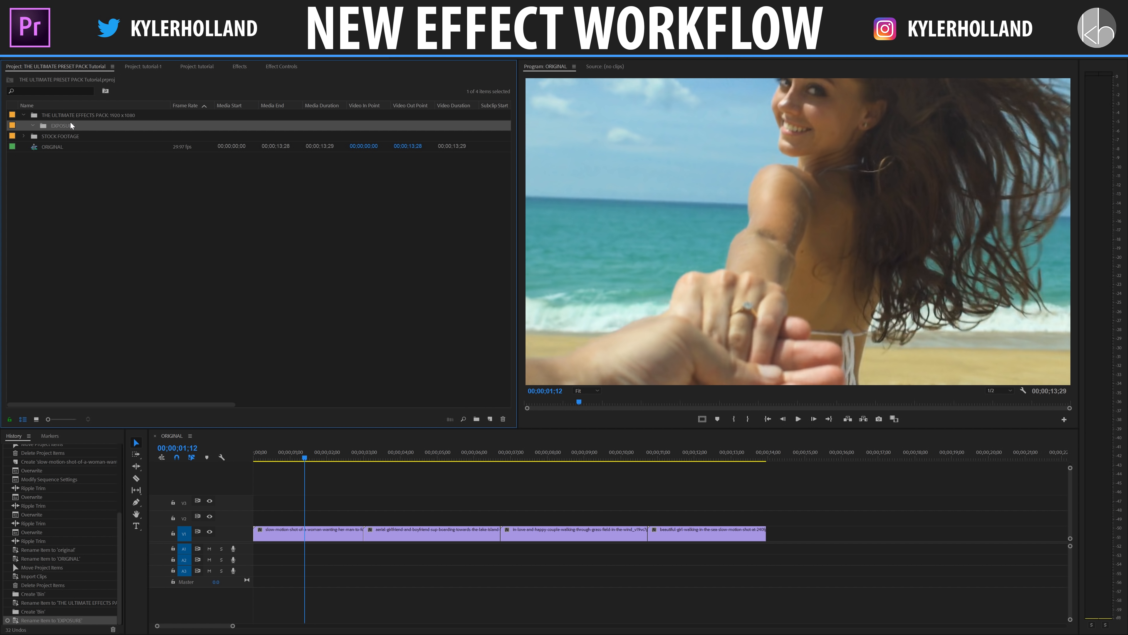
{"action": "left_click", "coordinate": [95, 185]}
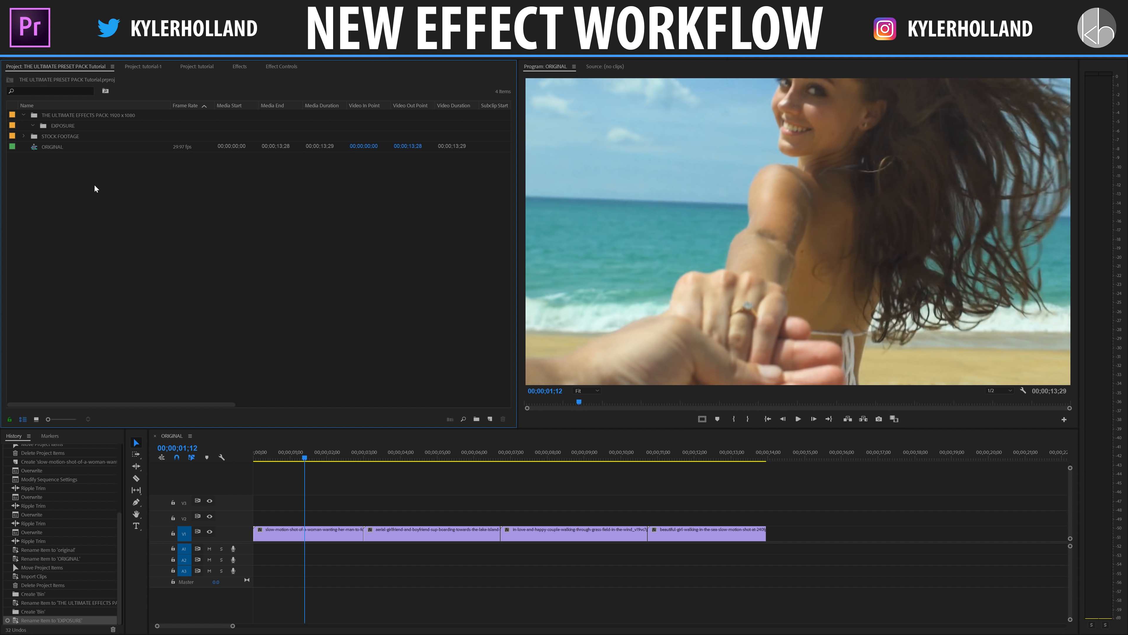
- Duplicate the ORIGINAL sequence, name the copy LIGHT Quick HIGH, and move it into the EXPOSURE bin
{"action": "right_click", "coordinate": [50, 151]}
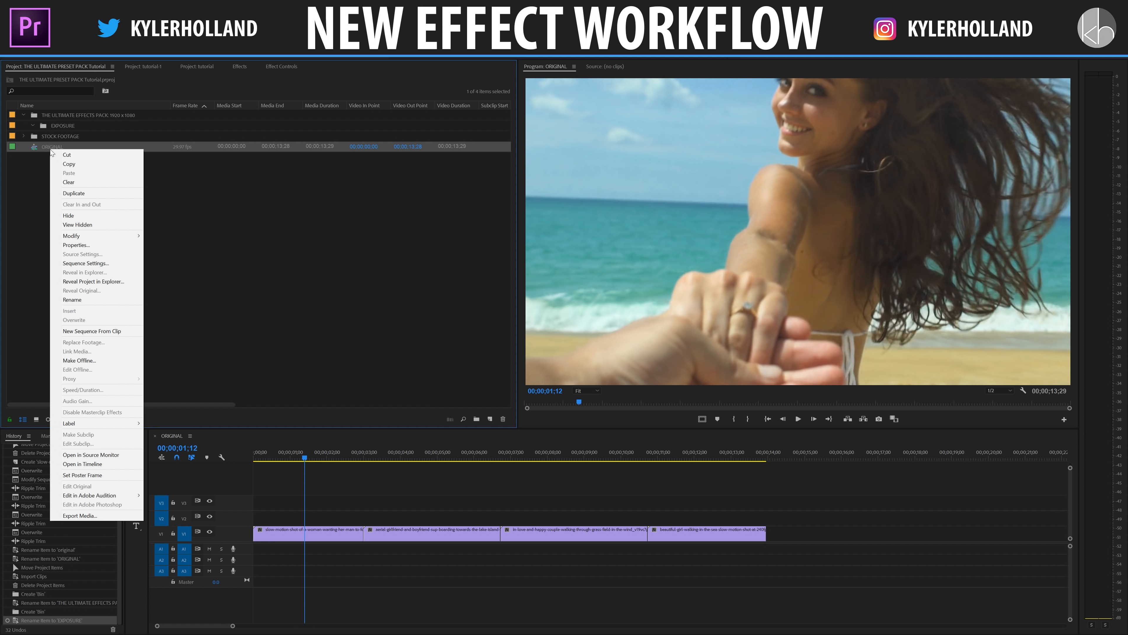
{"action": "left_click", "coordinate": [75, 193]}
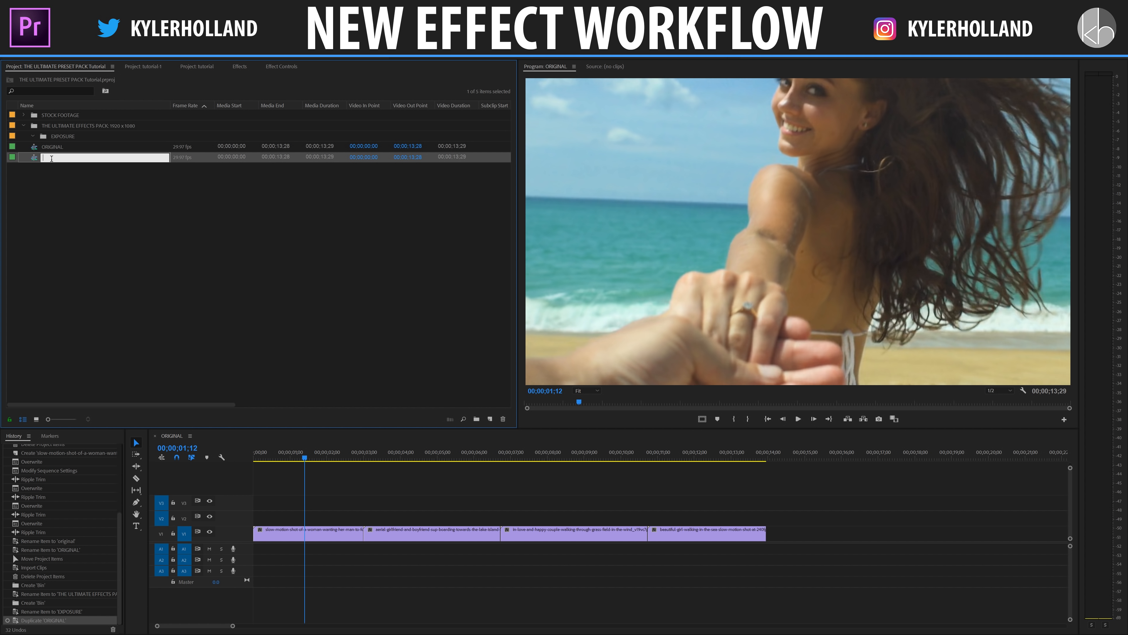
{"action": "type", "text": "LIGHT Quick HIGH"}
{"action": "left_click", "coordinate": [69, 177]}
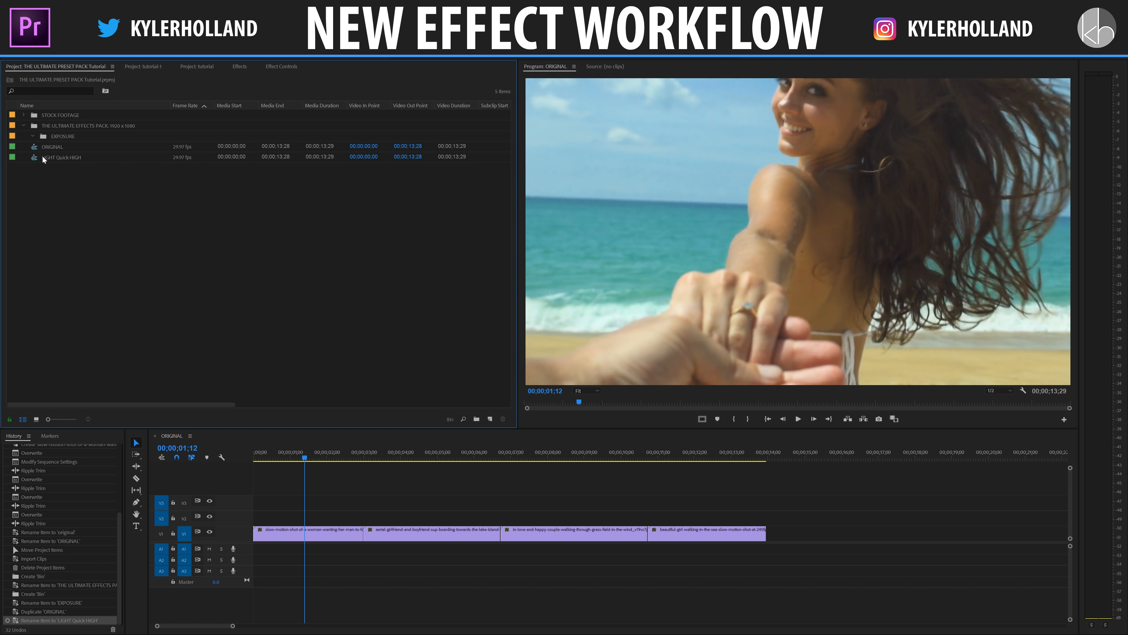
{"action": "left_click_drag", "start_coordinate": [44, 159], "coordinate": [61, 137]}
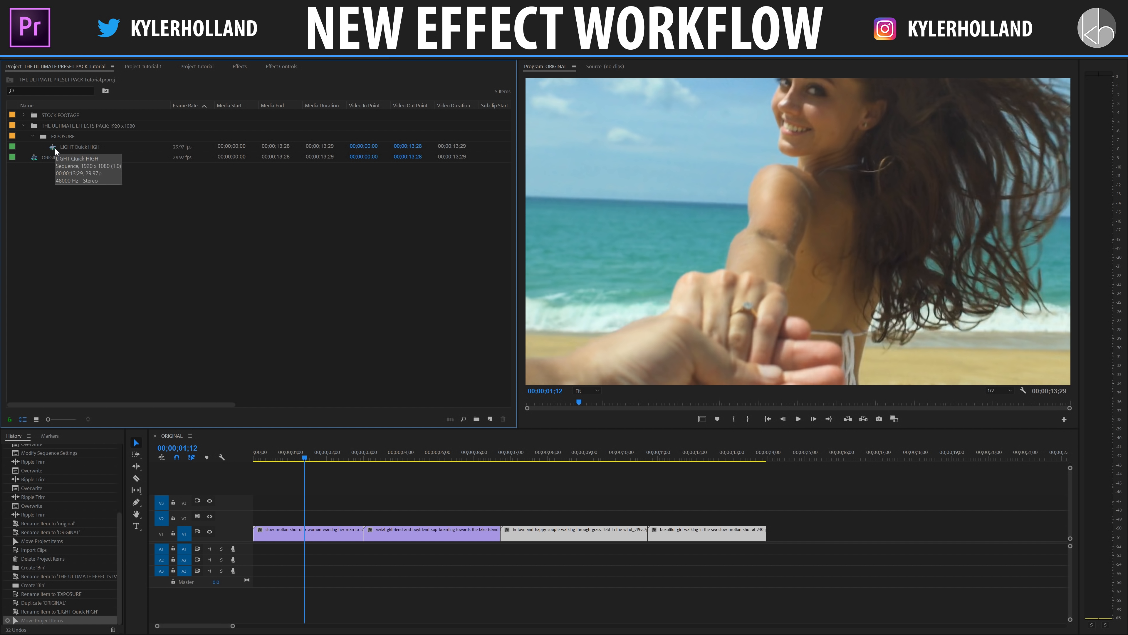
- Open the LIGHT Quick HIGH sequence, delete its last two clips, and play across the remaining cut
{"action": "double_click", "coordinate": [54, 148]}
{"action": "left_click_drag", "start_coordinate": [525, 506], "coordinate": [691, 543]}
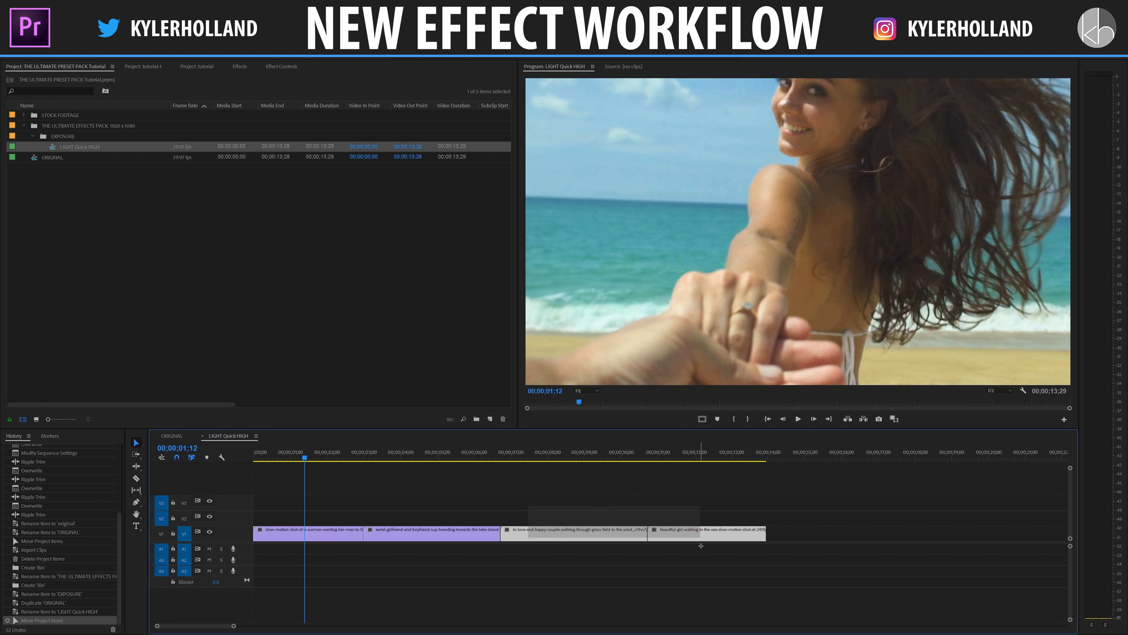
{"action": "key", "text": "Delete"}
{"action": "left_click", "coordinate": [345, 460]}
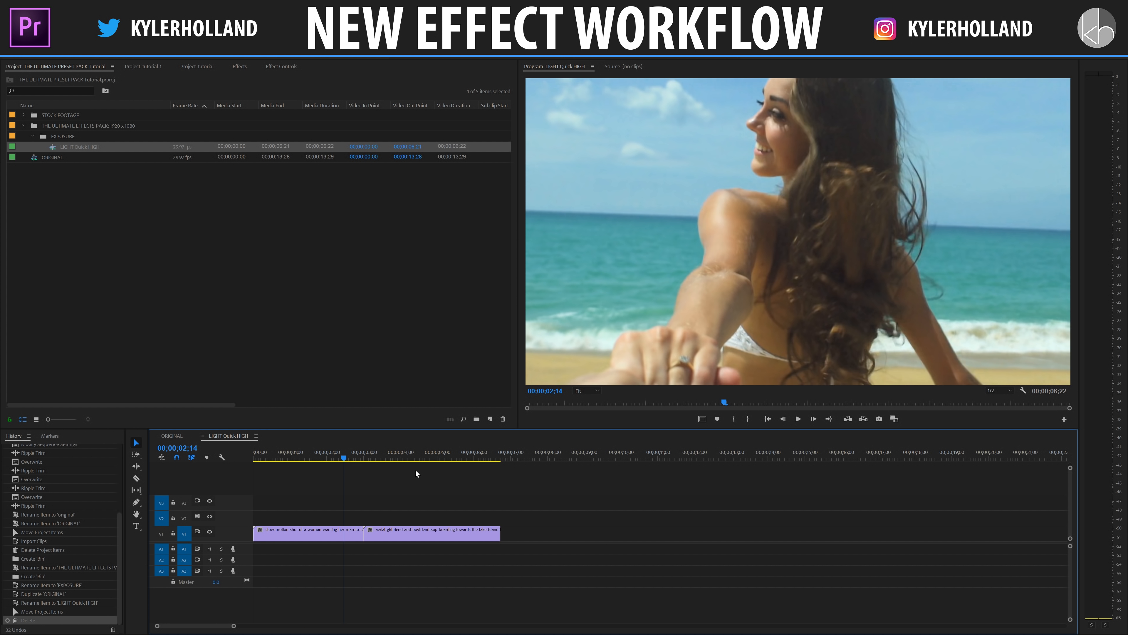
{"action": "key", "text": "equal"}
{"action": "key", "text": "space"}
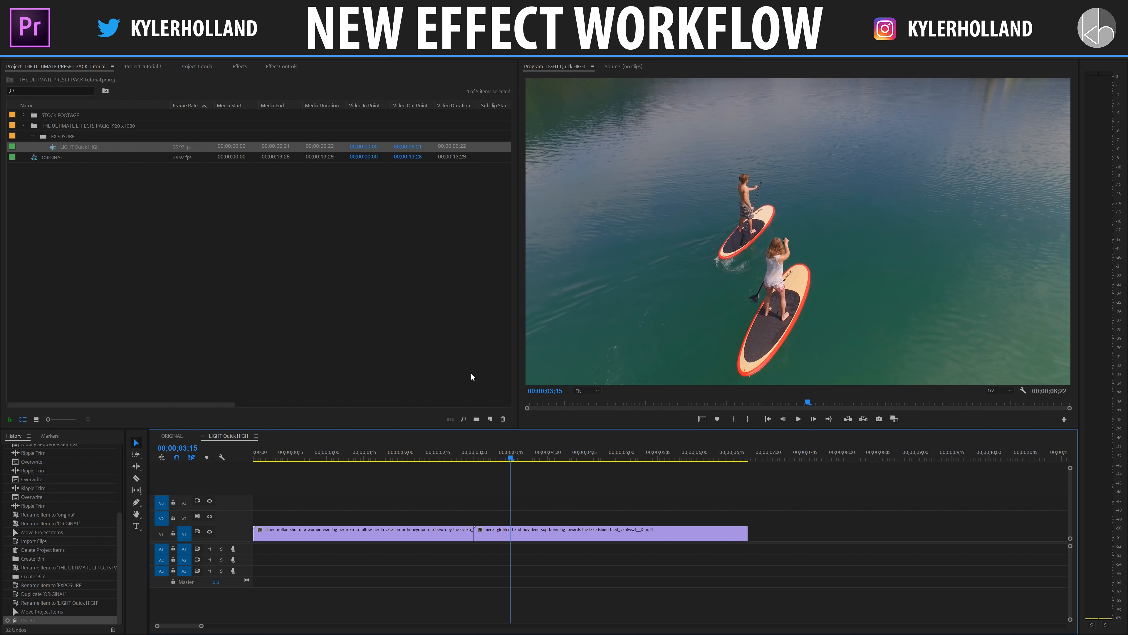
- Create a 1920 x 1080 adjustment layer at 29.97 fps and place it on V2 across the cut between the two clips
{"action": "left_click", "coordinate": [492, 419]}
{"action": "left_click", "coordinate": [515, 456]}
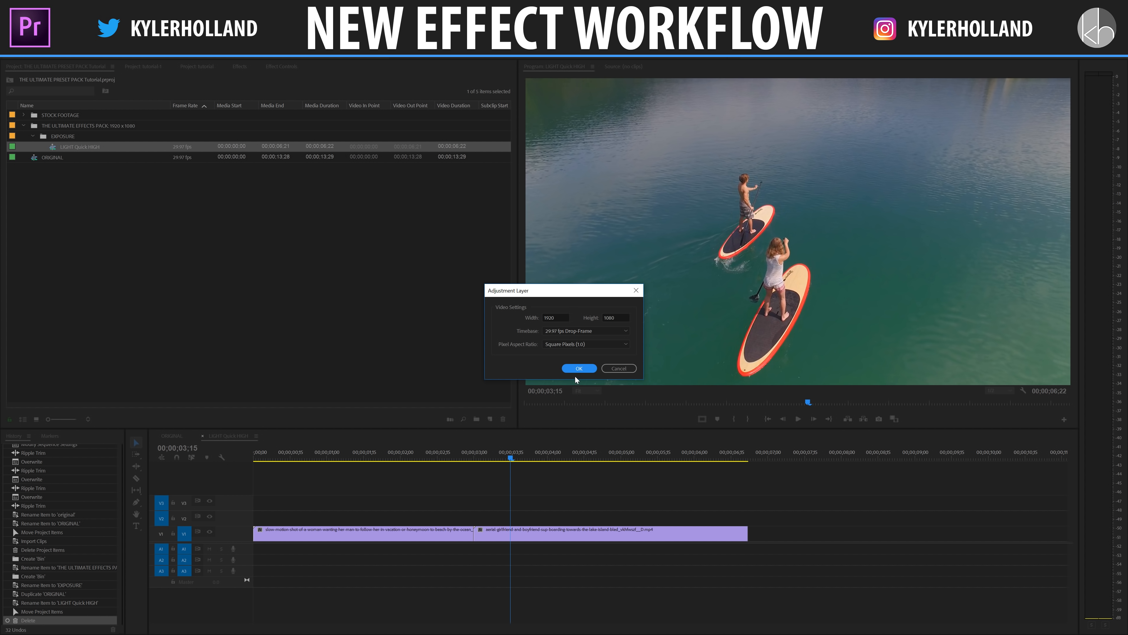
{"action": "left_click", "coordinate": [582, 372]}
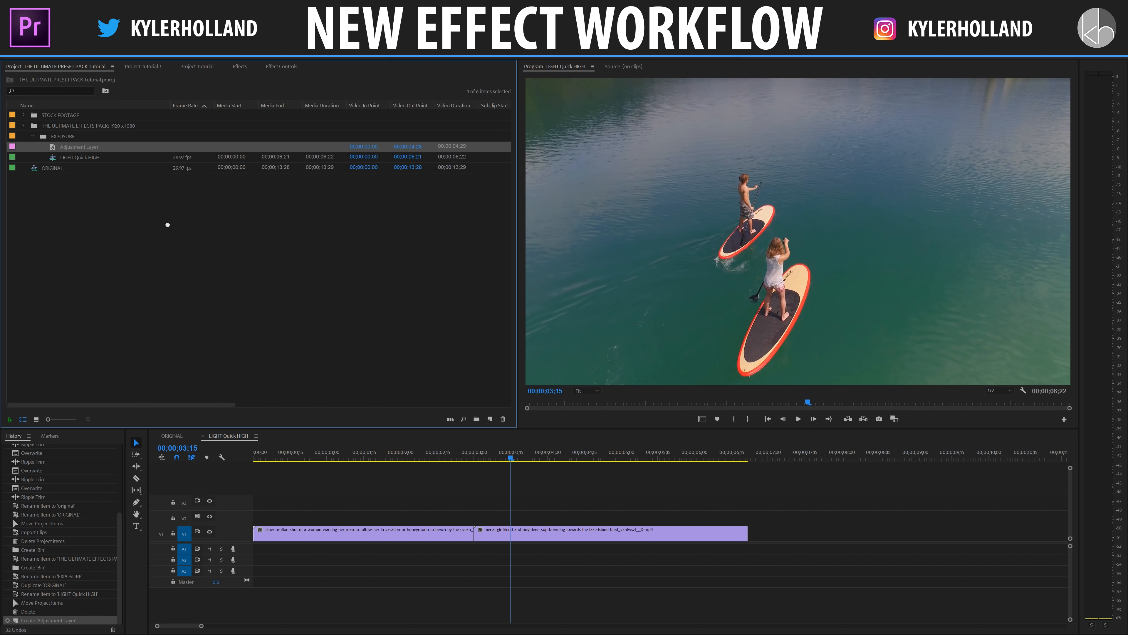
{"action": "left_click_drag", "start_coordinate": [168, 225], "coordinate": [351, 524]}
- Trim the adjustment layer on V2 to start at 00;00;02;05 and end at 00;00;03;25, around the cut
{"action": "key", "text": "Up"}
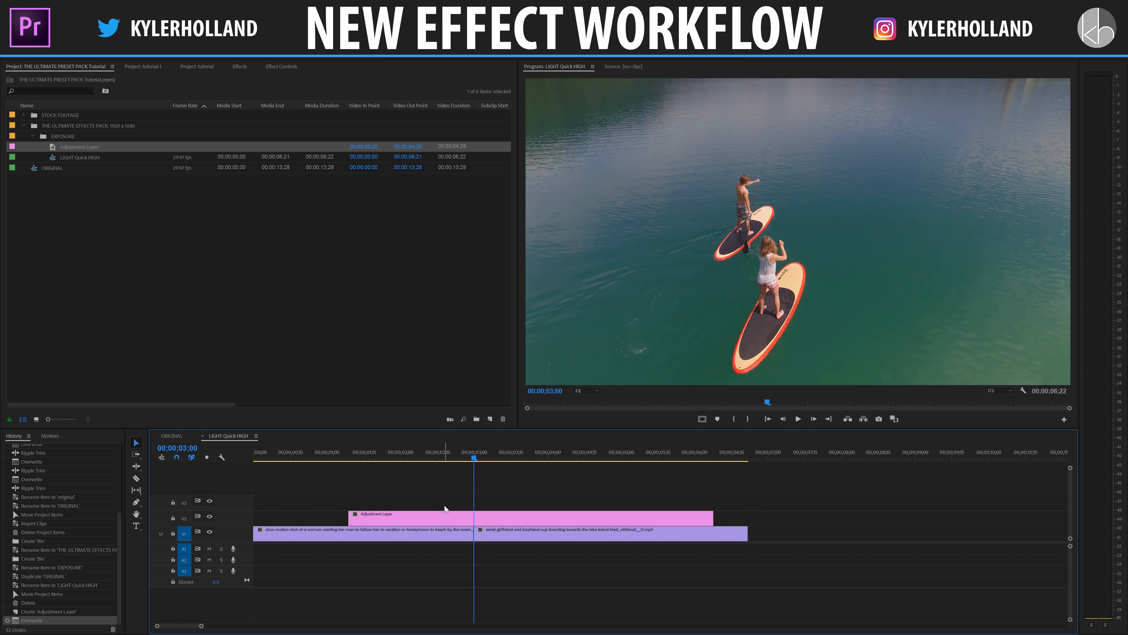
{"action": "key", "text": "j"}
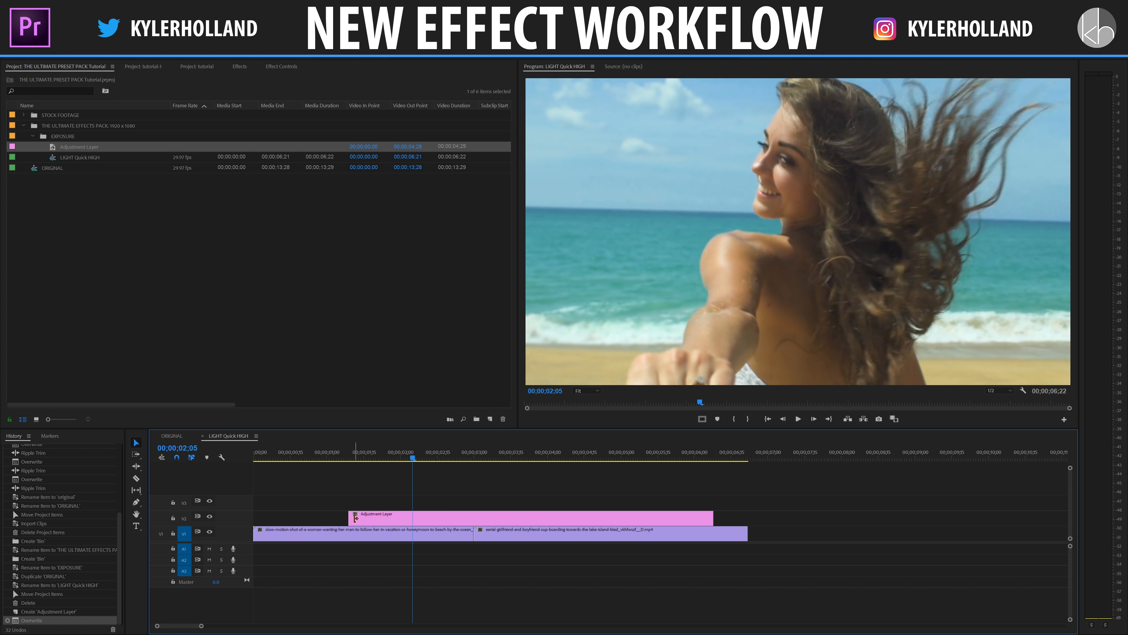
{"action": "left_click_drag", "start_coordinate": [356, 517], "coordinate": [422, 516]}
{"action": "key", "text": "Down"}
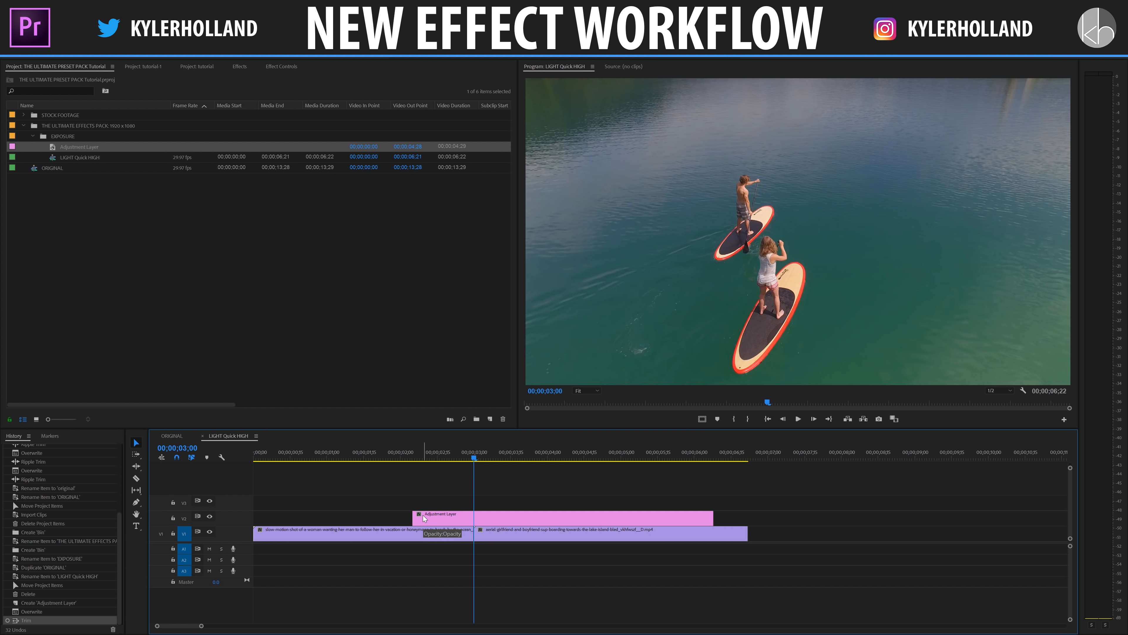
{"action": "key", "text": "space"}
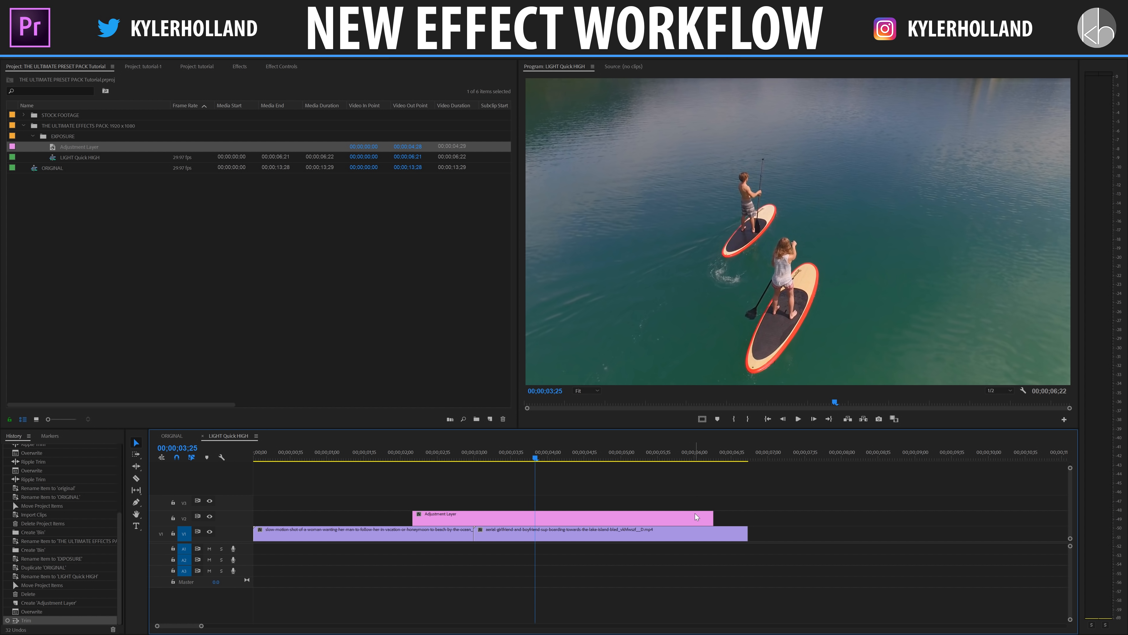
{"action": "left_click_drag", "start_coordinate": [712, 516], "coordinate": [534, 514]}
{"action": "left_click", "coordinate": [486, 521]}
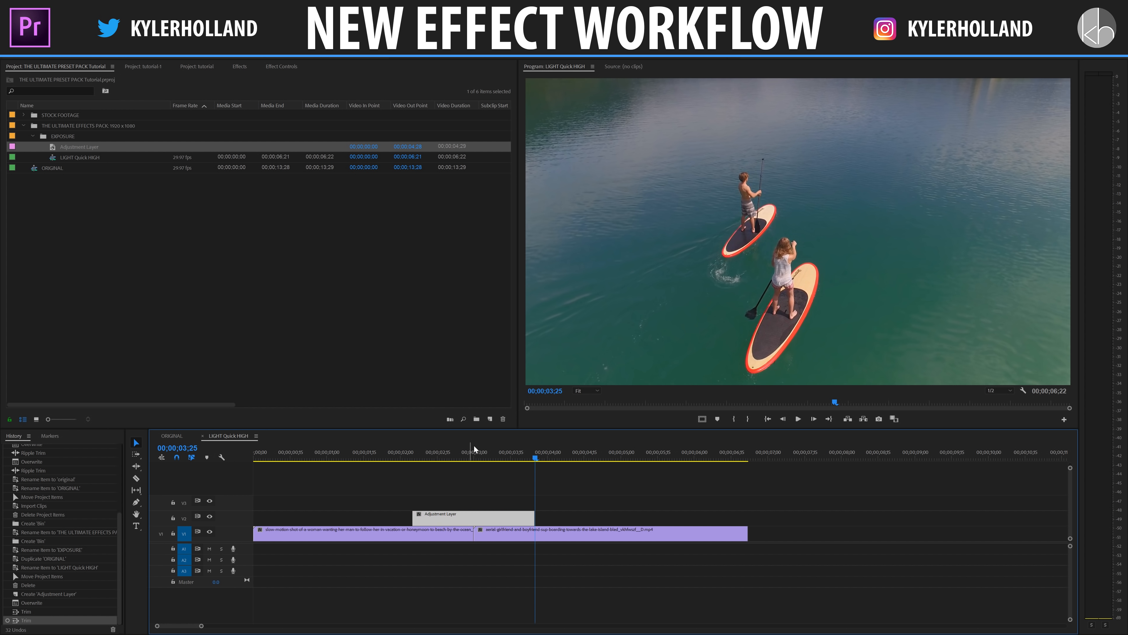
- Apply the LIGHT Quick HIGH exposure transition preset to the adjustment layer and play across the cut
{"action": "left_click", "coordinate": [240, 66]}
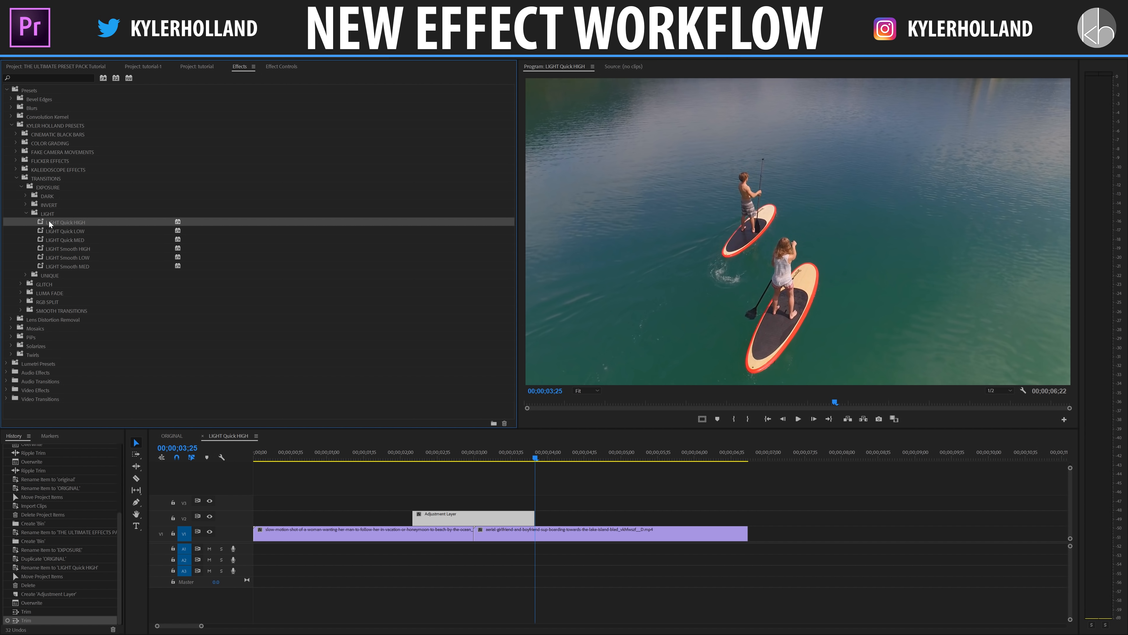
{"action": "left_click_drag", "start_coordinate": [49, 222], "coordinate": [468, 520]}
{"action": "left_click", "coordinate": [392, 456]}
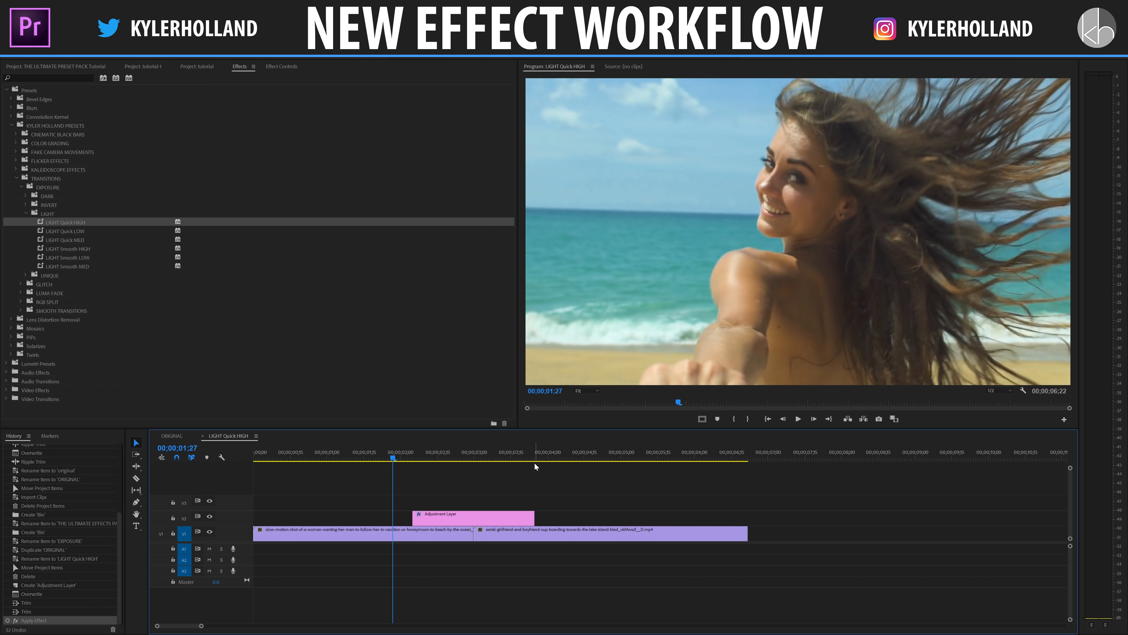
{"action": "key", "text": "space"}
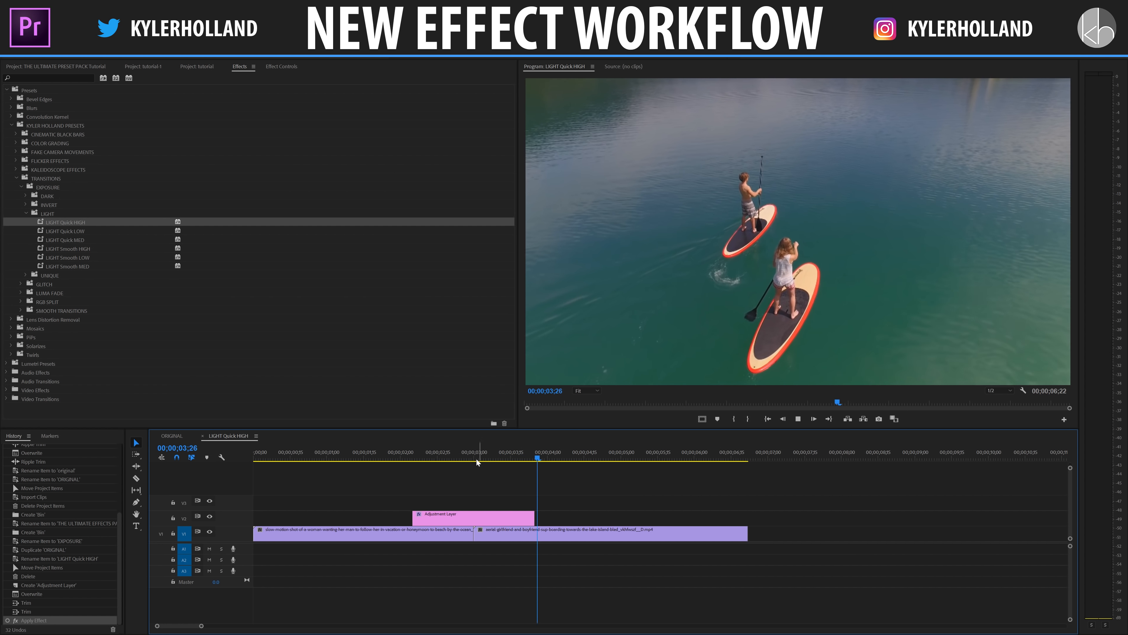
- Rename the adjustment layer clip on V2 to LIGHT Quick HIGH
{"action": "left_click", "coordinate": [448, 461]}
{"action": "left_click", "coordinate": [444, 517]}
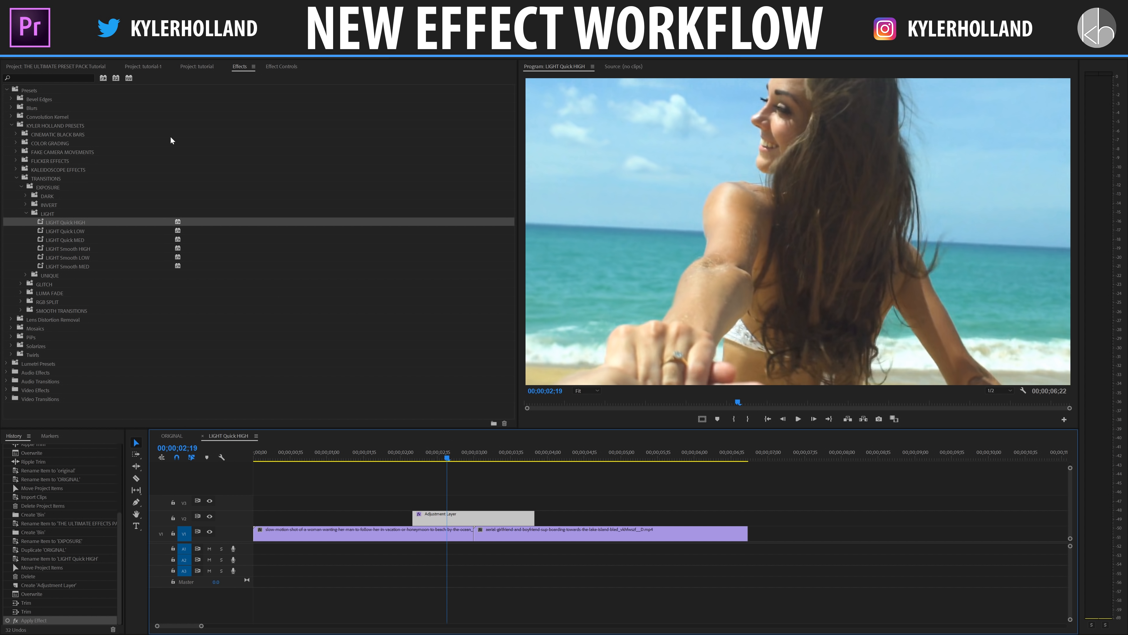
{"action": "left_click", "coordinate": [74, 69]}
{"action": "right_click", "coordinate": [454, 518]}
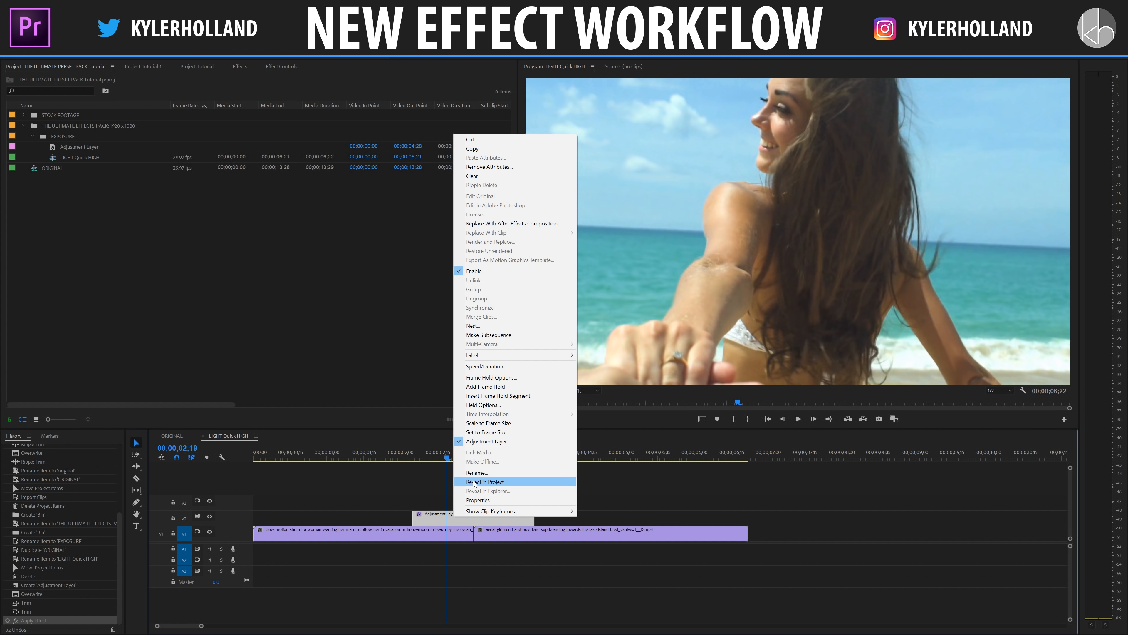
{"action": "left_click", "coordinate": [477, 473]}
{"action": "type", "text": "LIGHT Quick HIGH"}
{"action": "key", "text": "Return"}
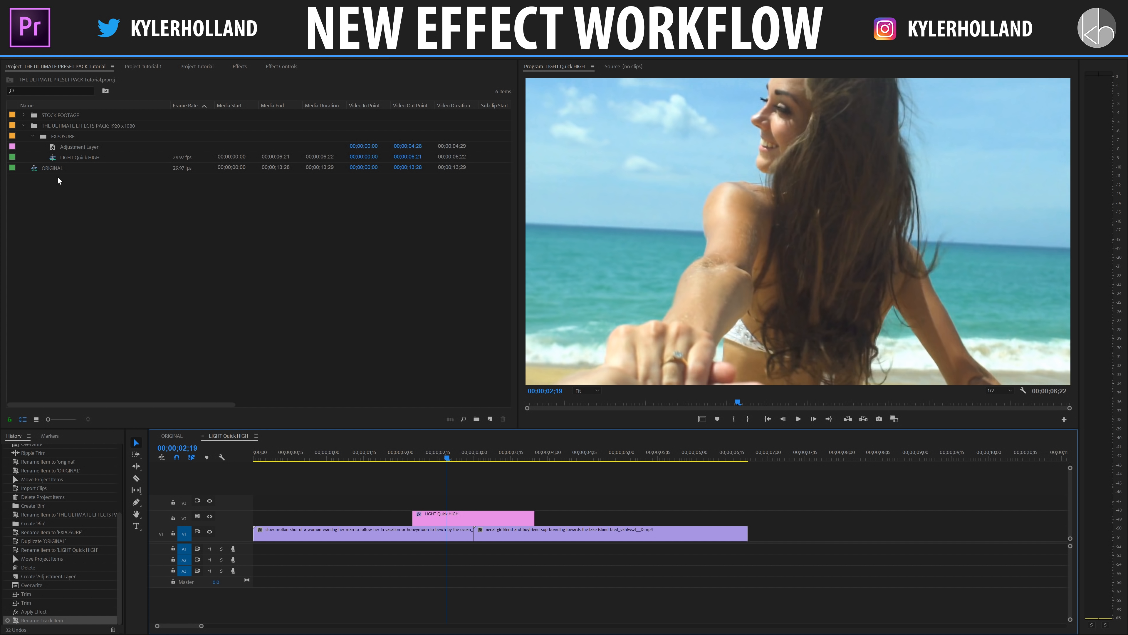
{"action": "left_click", "coordinate": [69, 146]}
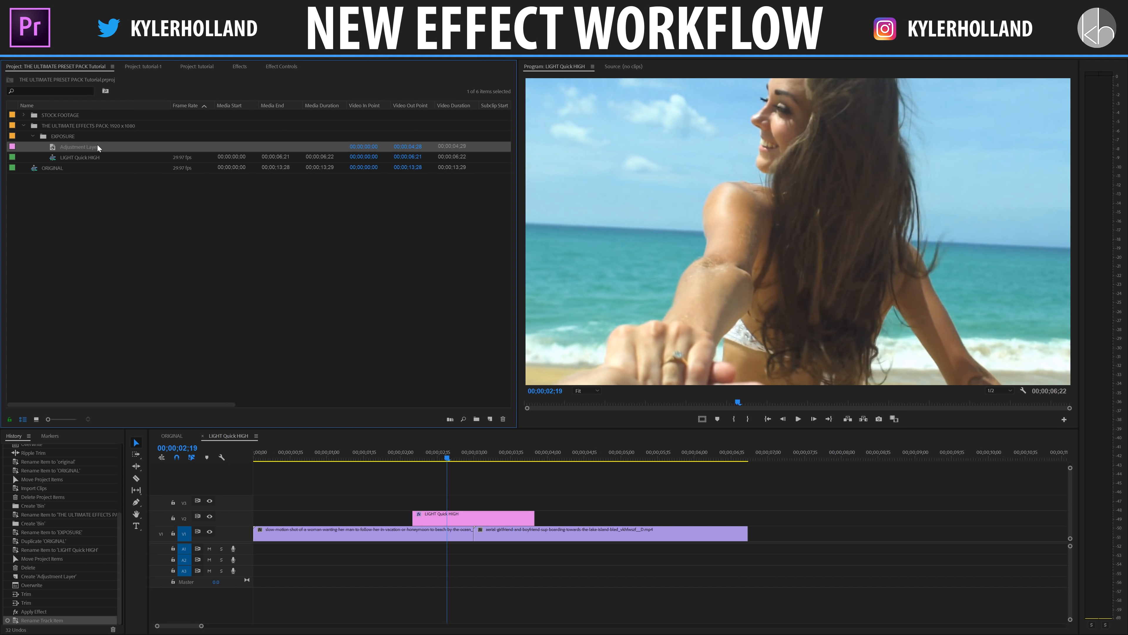
{"action": "key", "text": "Delete"}
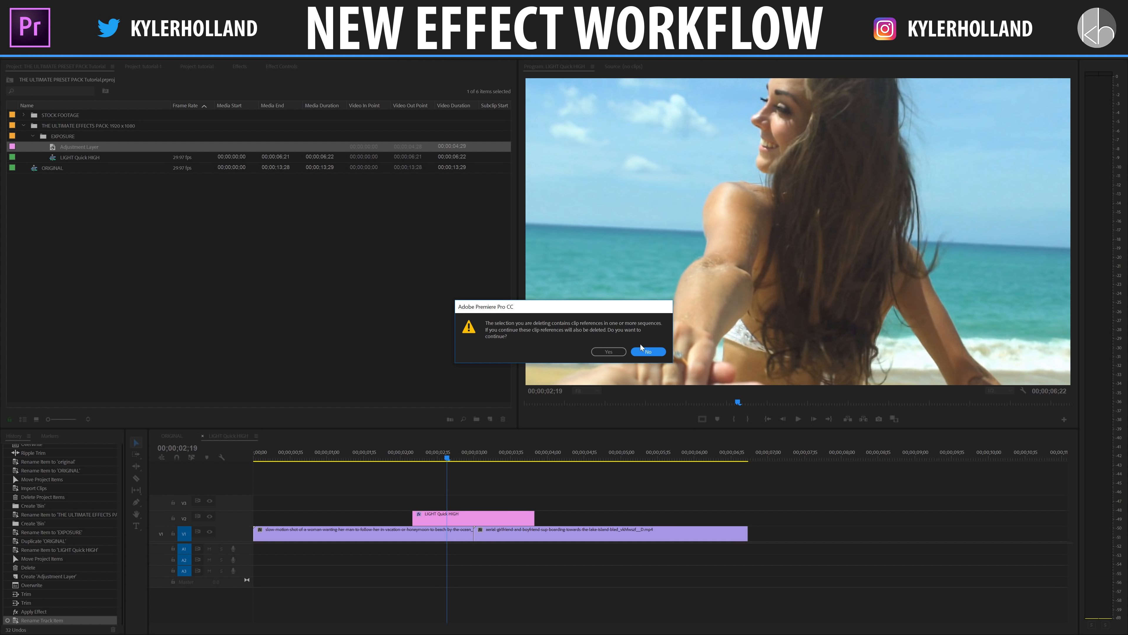
{"action": "left_click", "coordinate": [648, 351]}
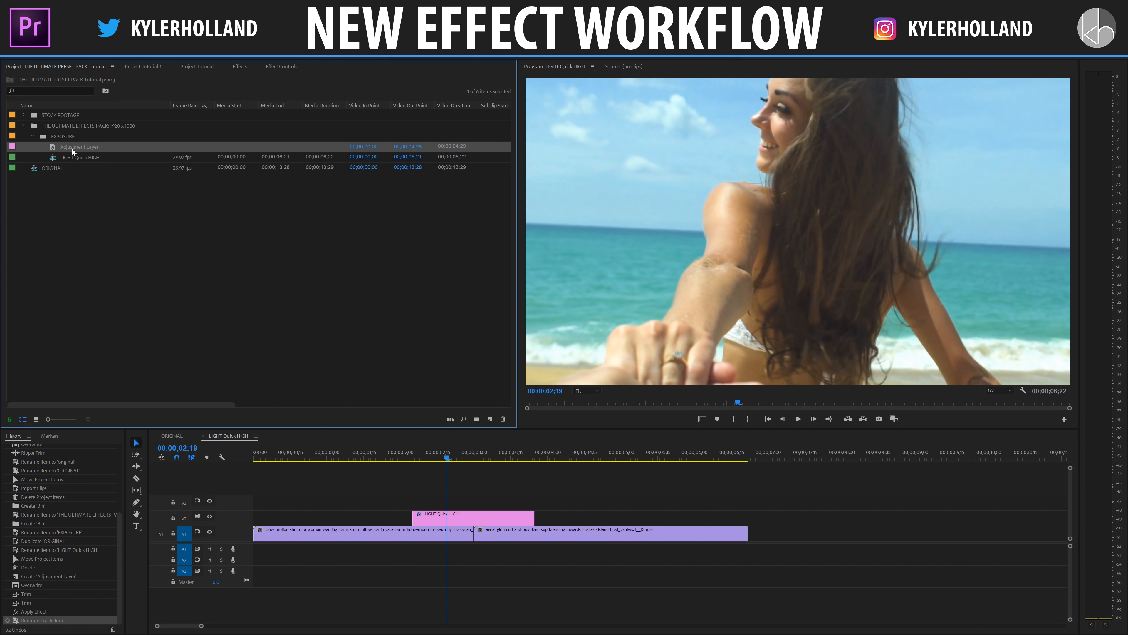
- Create a bin named DO NOT DELETE inside THE ULTIMATE EFFECTS PACK: 1920 x 1080 bin and move the Adjustment Layer item into it
{"action": "left_click", "coordinate": [41, 189]}
{"action": "right_click", "coordinate": [66, 127]}
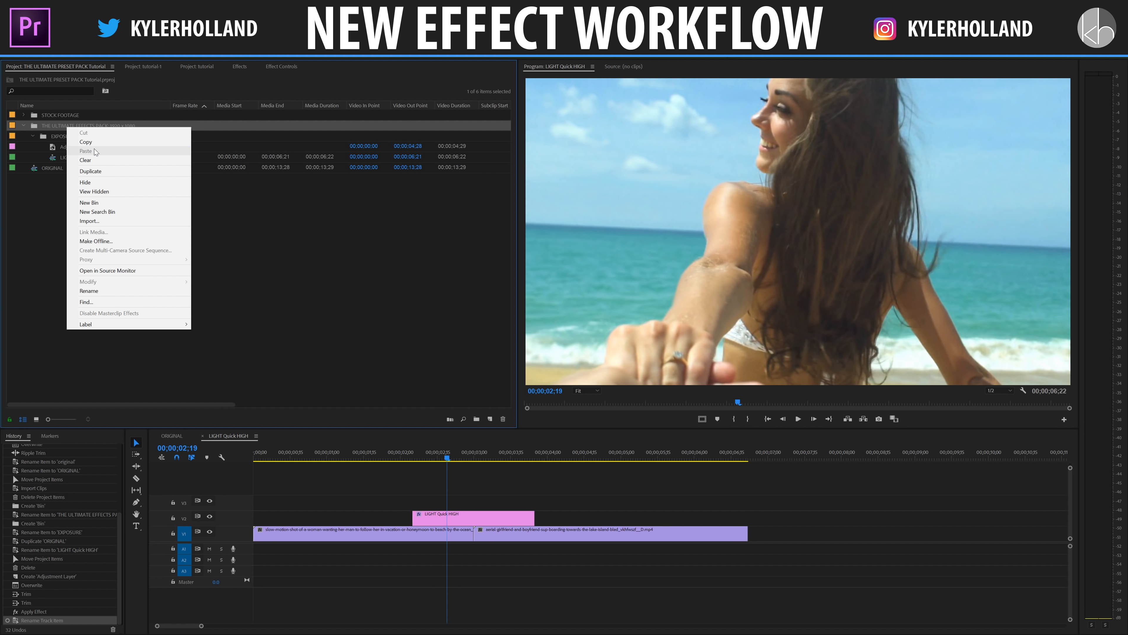
{"action": "left_click", "coordinate": [89, 203]}
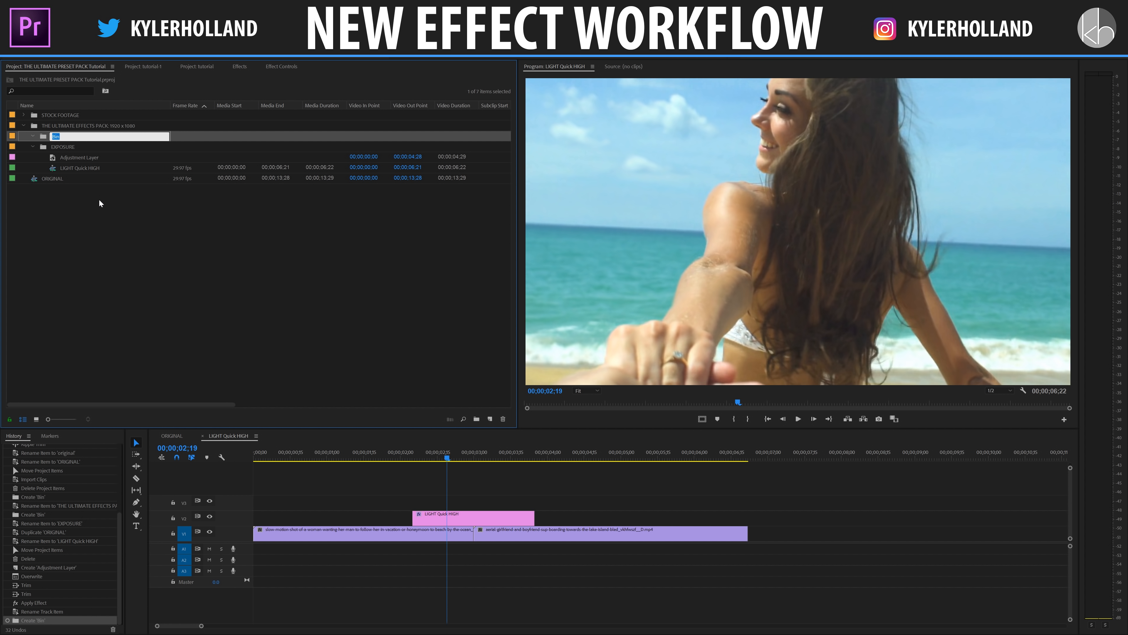
{"action": "type", "text": "DO NOT DELETE"}
{"action": "key", "text": "Tab"}
{"action": "left_click", "coordinate": [98, 202]}
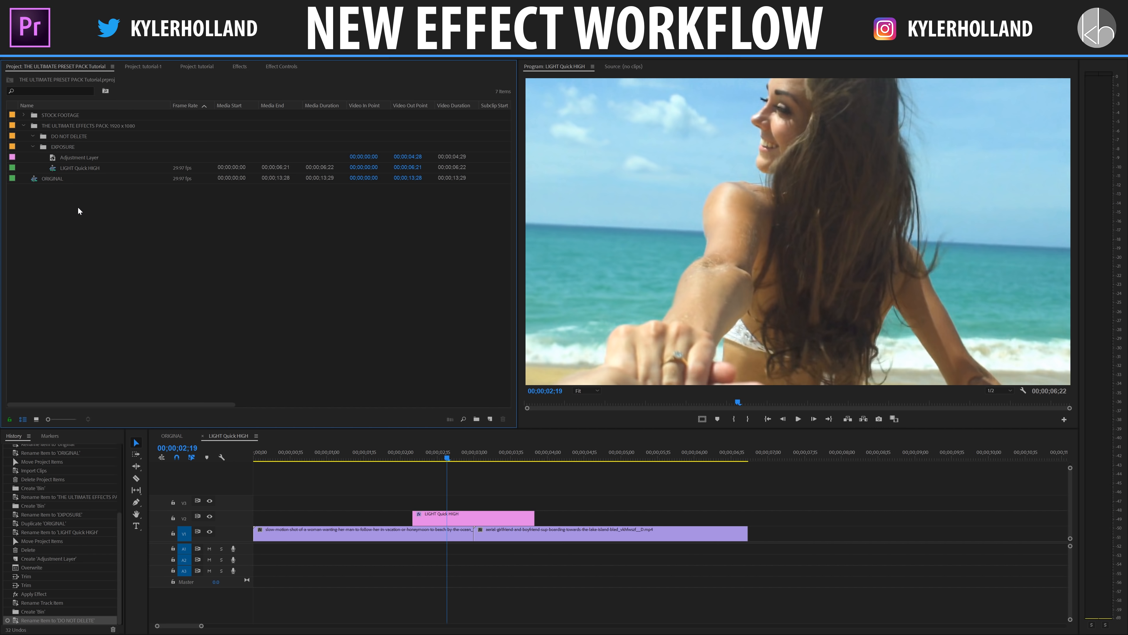
{"action": "left_click_drag", "start_coordinate": [79, 156], "coordinate": [58, 139]}
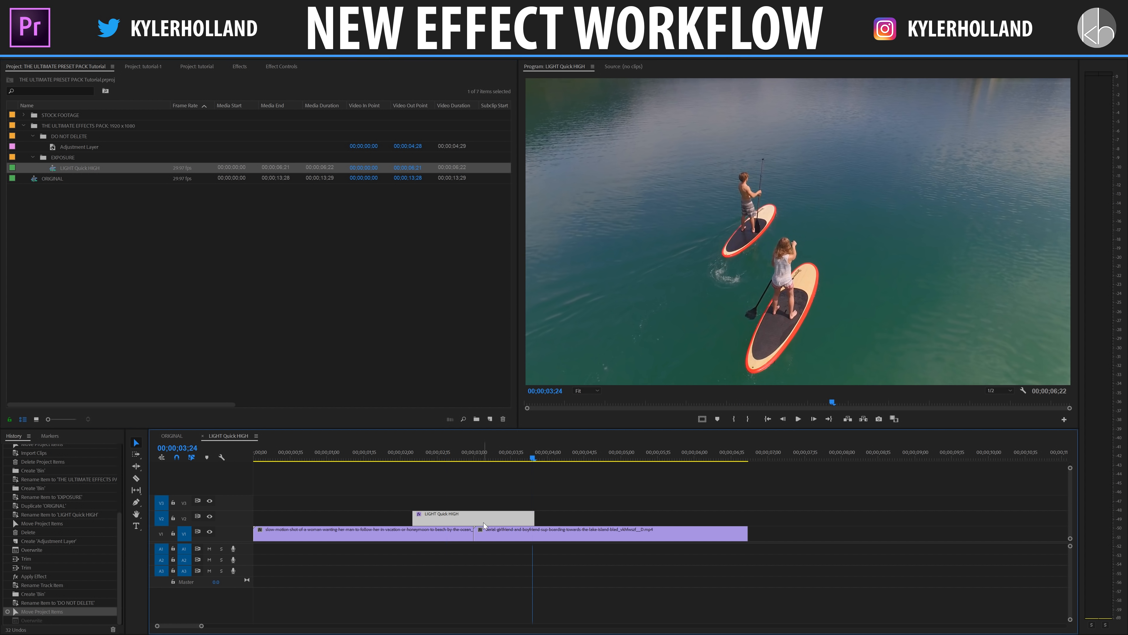
- Add a marker to the LIGHT Quick HIGH adjustment layer at the cut, 00;00;03;00, and play across the transition
{"action": "left_click_drag", "start_coordinate": [531, 458], "coordinate": [474, 461]}
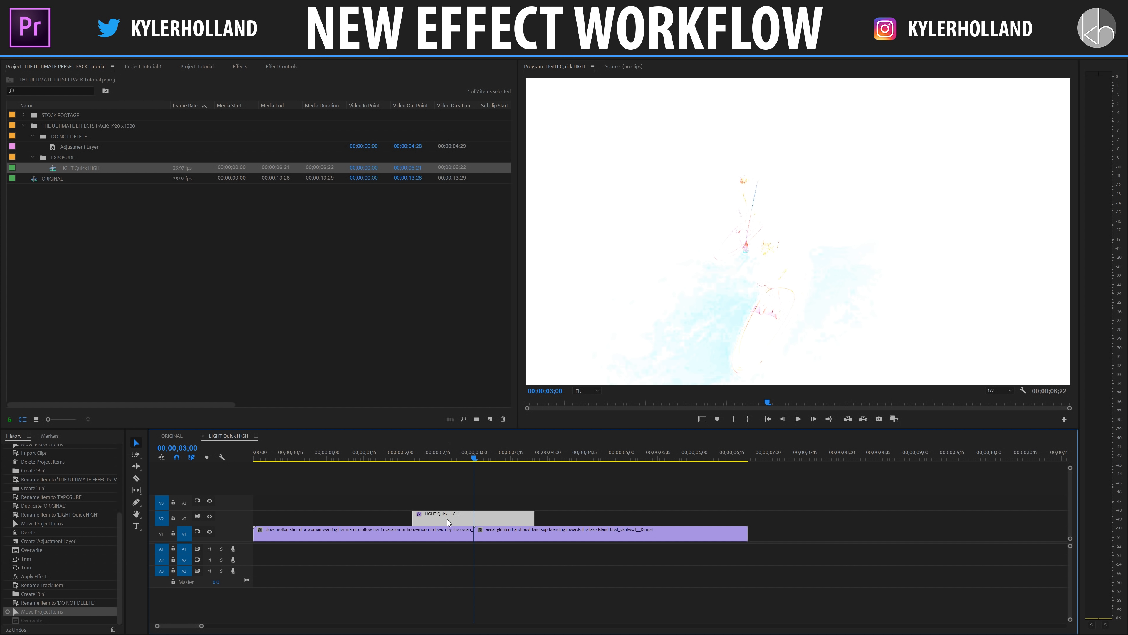
{"action": "key", "text": "m"}
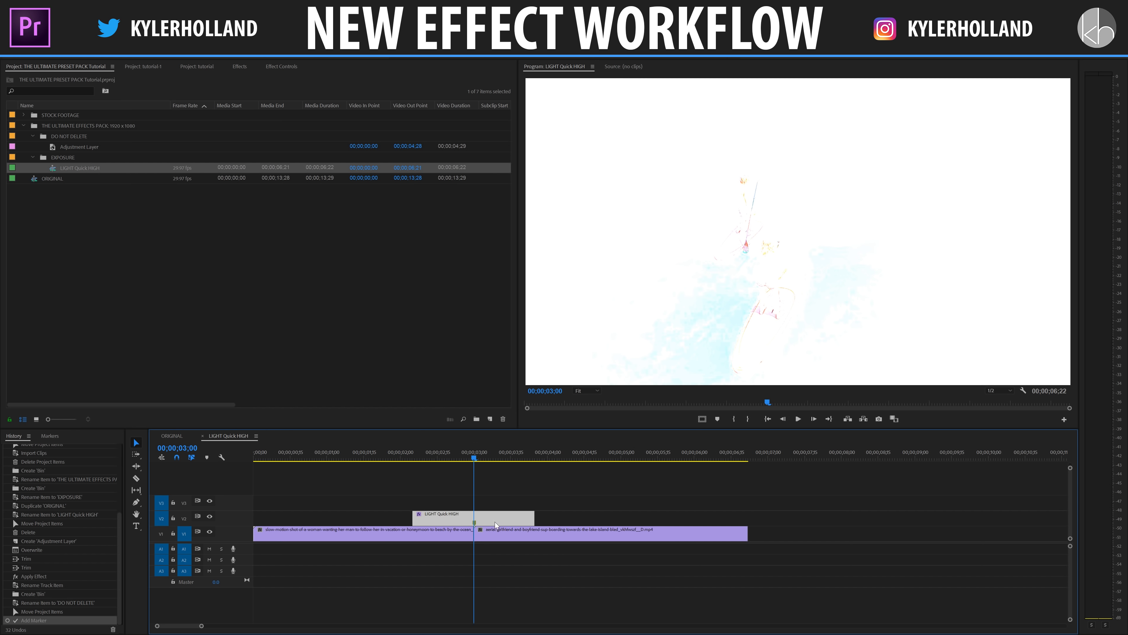
{"action": "mouse_move", "coordinate": [497, 517]}
{"action": "left_mouse_down"}
{"action": "mouse_move", "coordinate": [446, 516]}
{"action": "mouse_move", "coordinate": [493, 519]}
{"action": "left_mouse_up"}
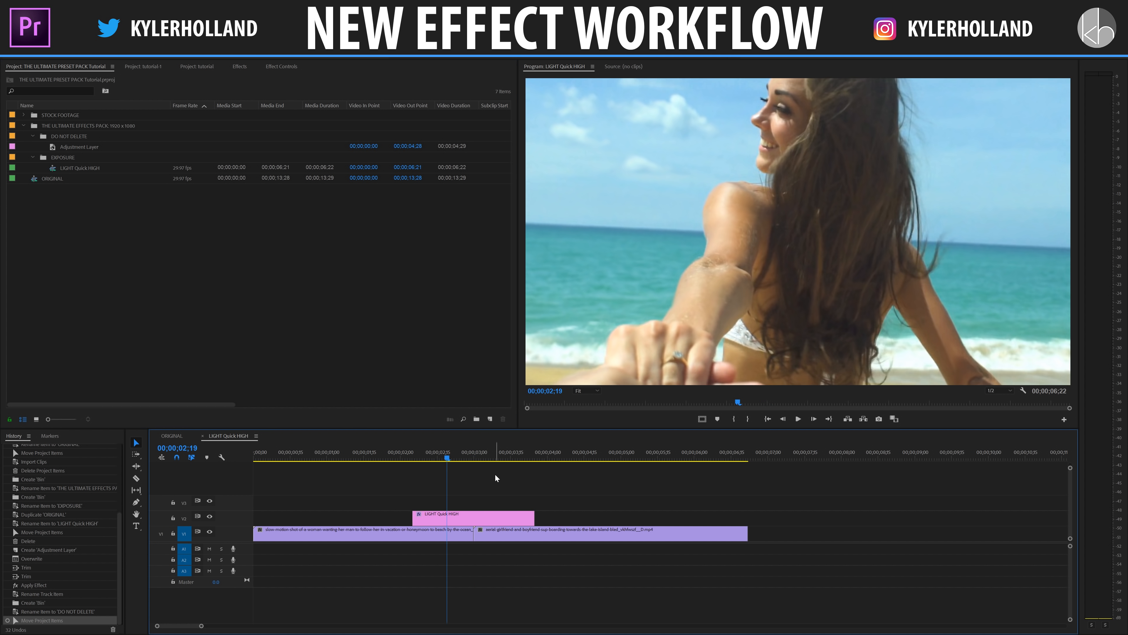
{"action": "left_click", "coordinate": [385, 451]}
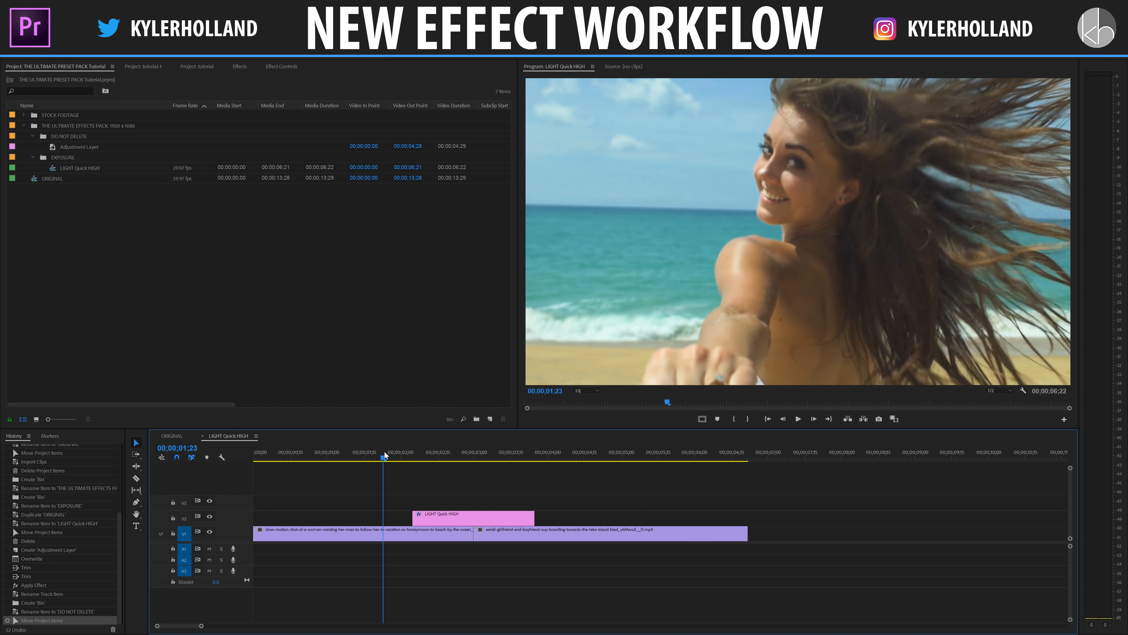
{"action": "key", "text": "space"}
- Place the LIGHT Quick HIGH adjustment layer on V2 of the ORIGINAL sequence, its marker on the first cut, and play across it
{"action": "left_click", "coordinate": [69, 167]}
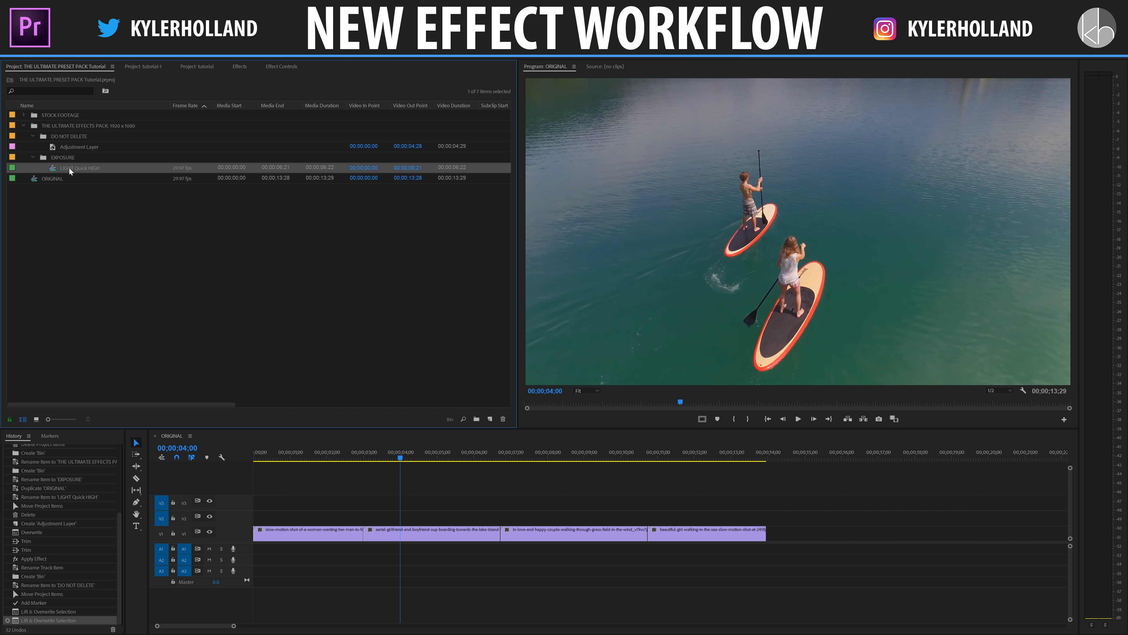
{"action": "left_click_drag", "start_coordinate": [79, 177], "coordinate": [336, 520]}
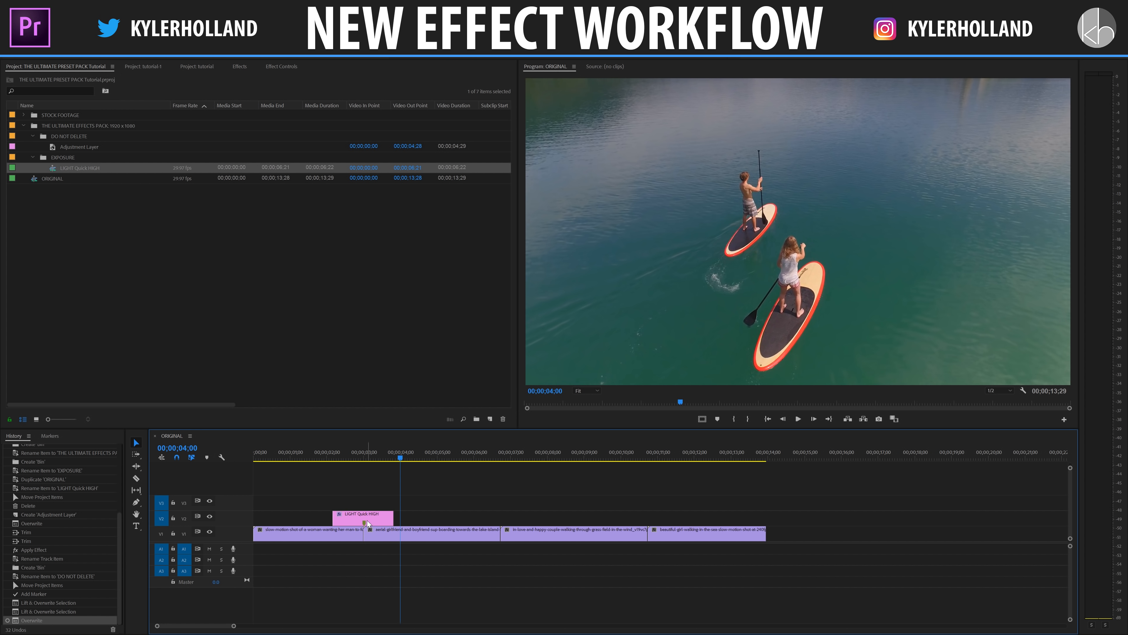
{"action": "left_click", "coordinate": [330, 455]}
{"action": "key", "text": "space"}
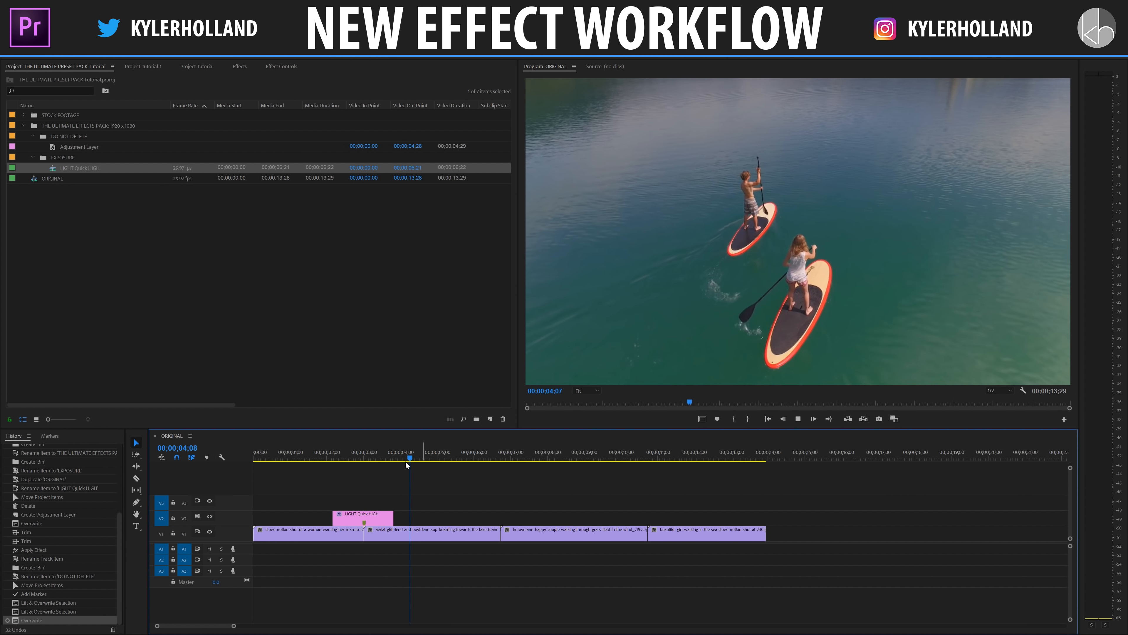
{"action": "key", "text": "space"}
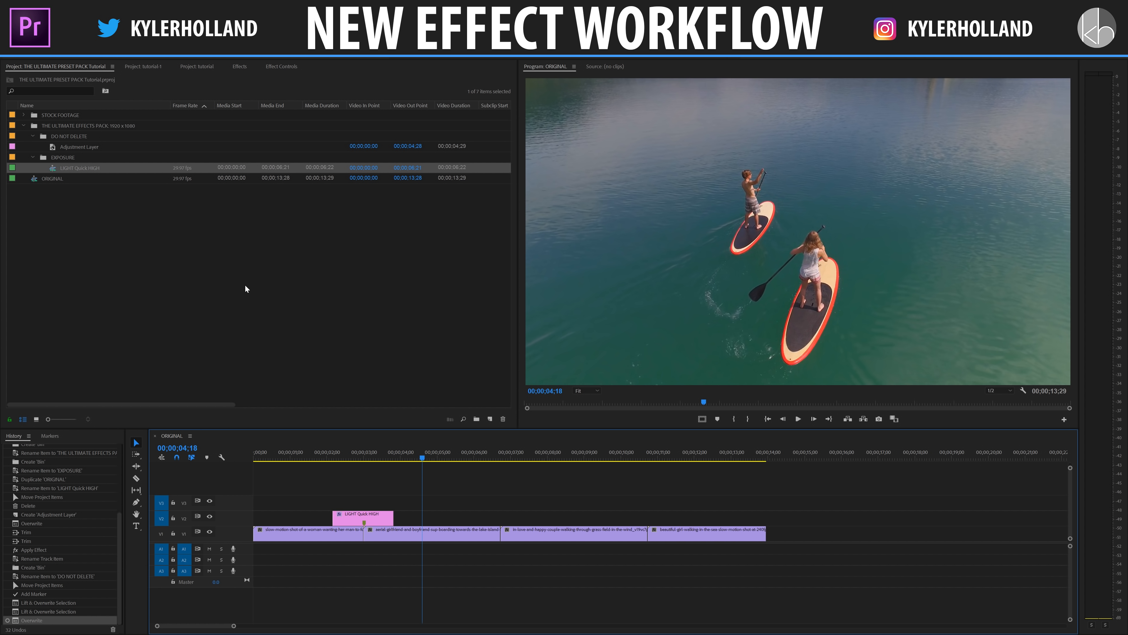
- Duplicate the LIGHT Quick HIGH sequence in the EXPOSURE bin and name the copy DARK Quick HIGH
{"action": "right_click", "coordinate": [68, 170]}
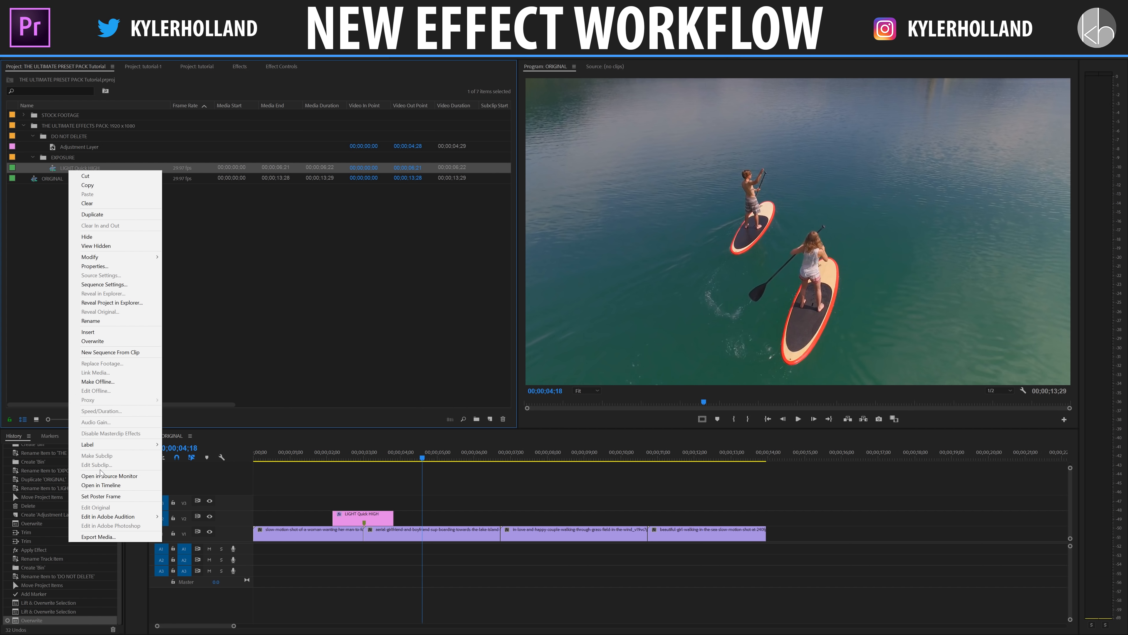
{"action": "left_click", "coordinate": [92, 214]}
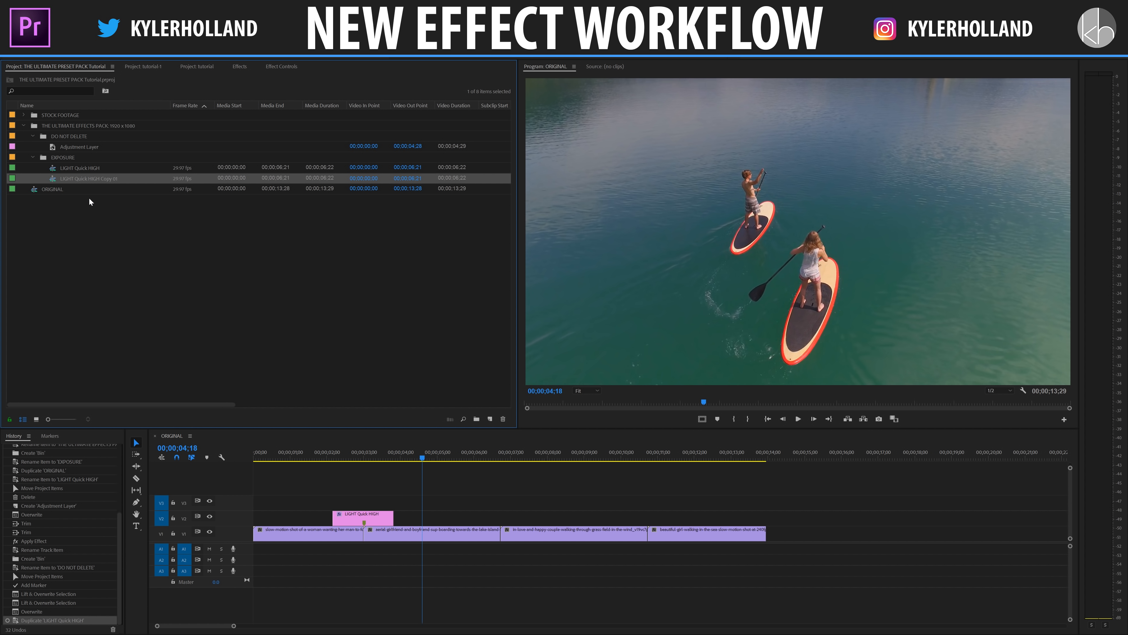
{"action": "left_click", "coordinate": [74, 178]}
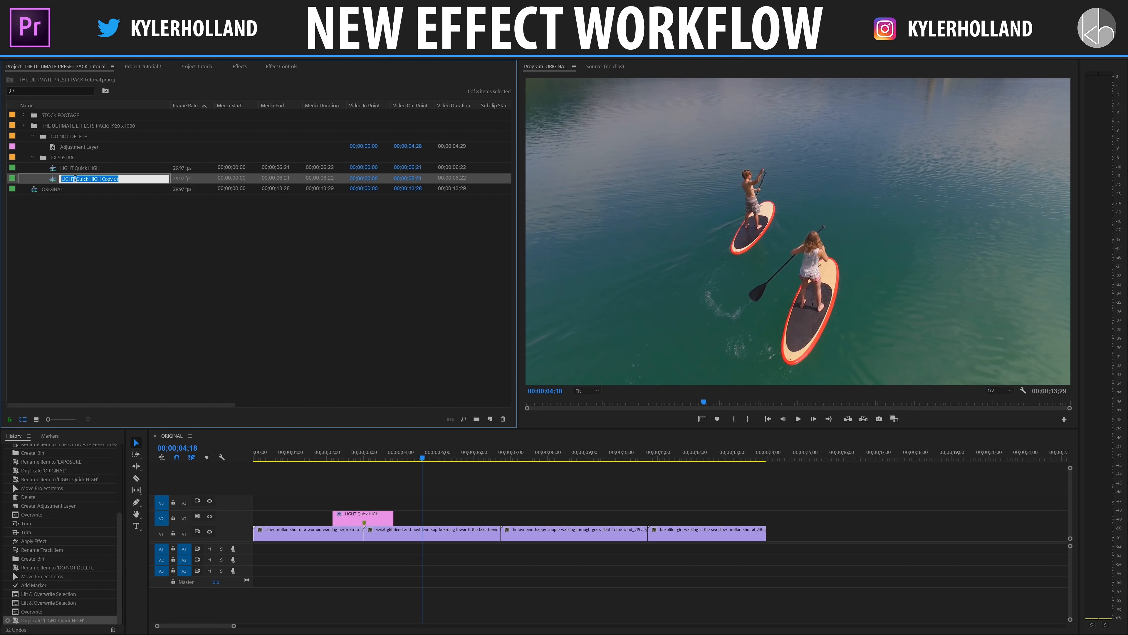
{"action": "type", "text": "DARK Quick HIGH"}
{"action": "key", "text": "Tab"}
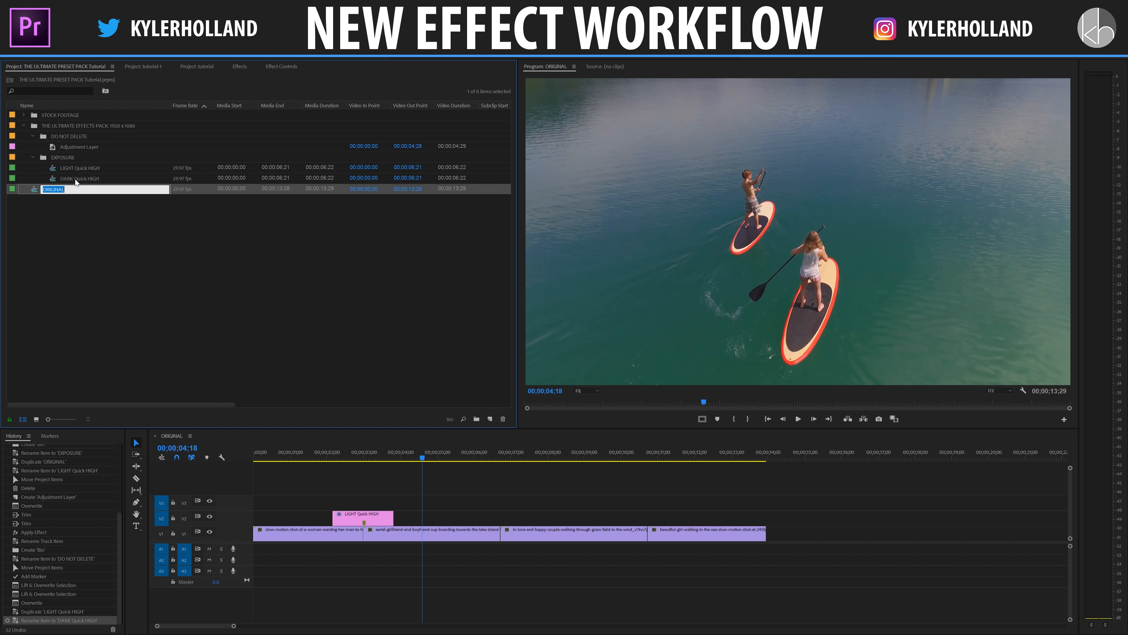
{"action": "left_click", "coordinate": [75, 179]}
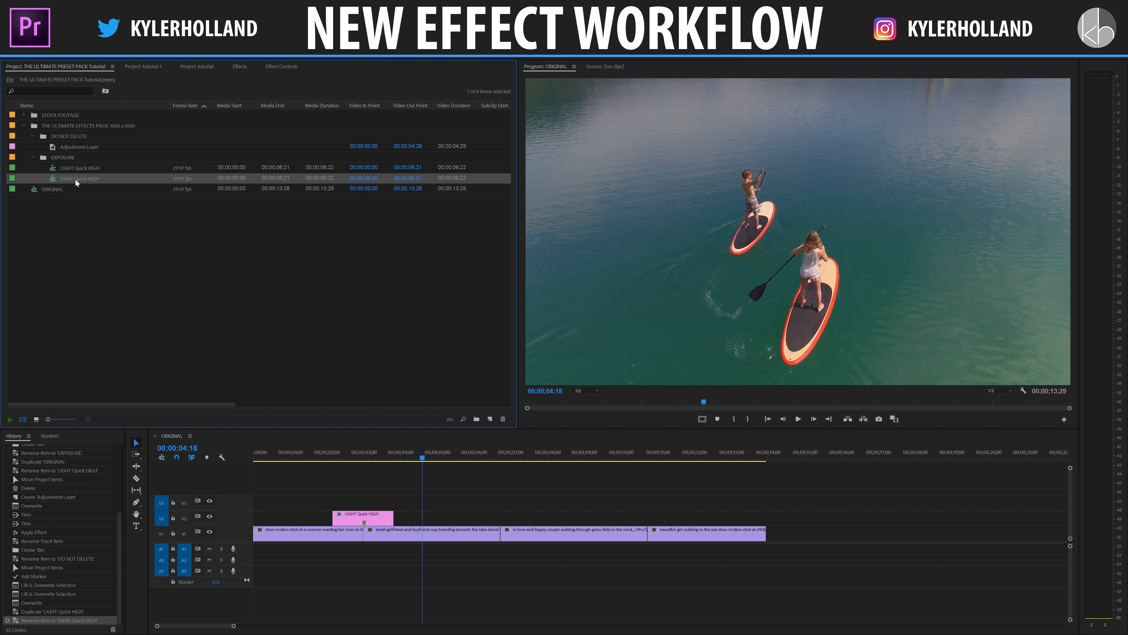
- Open the DARK Quick HIGH sequence and rename its adjustment layer clip on V2 to DARK Quick HIGH
{"action": "double_click", "coordinate": [55, 178]}
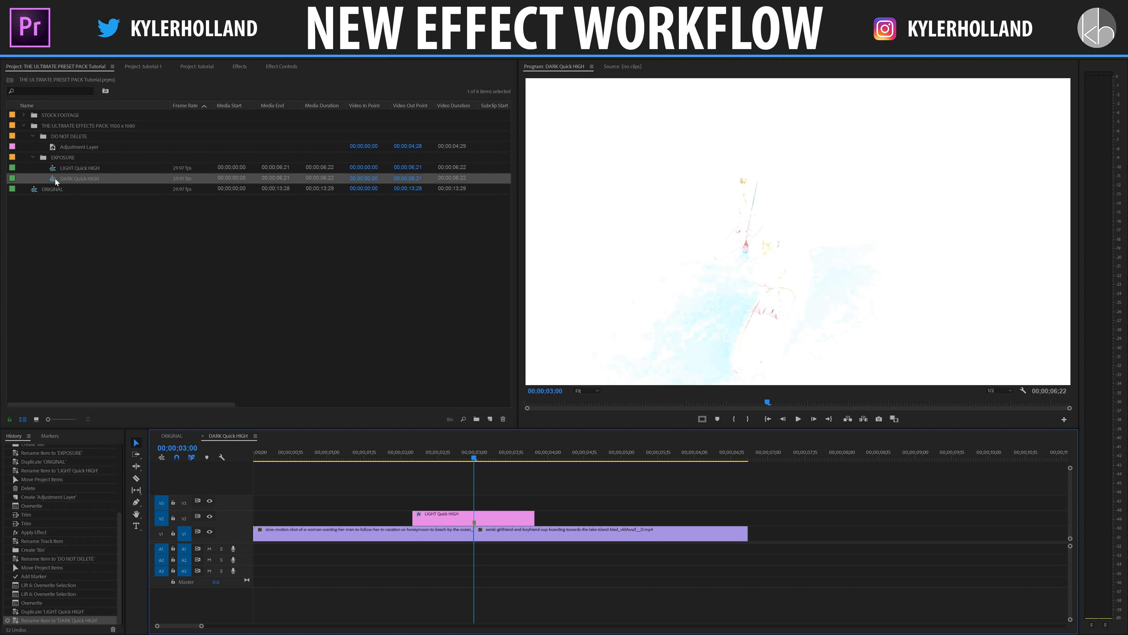
{"action": "right_click", "coordinate": [452, 519]}
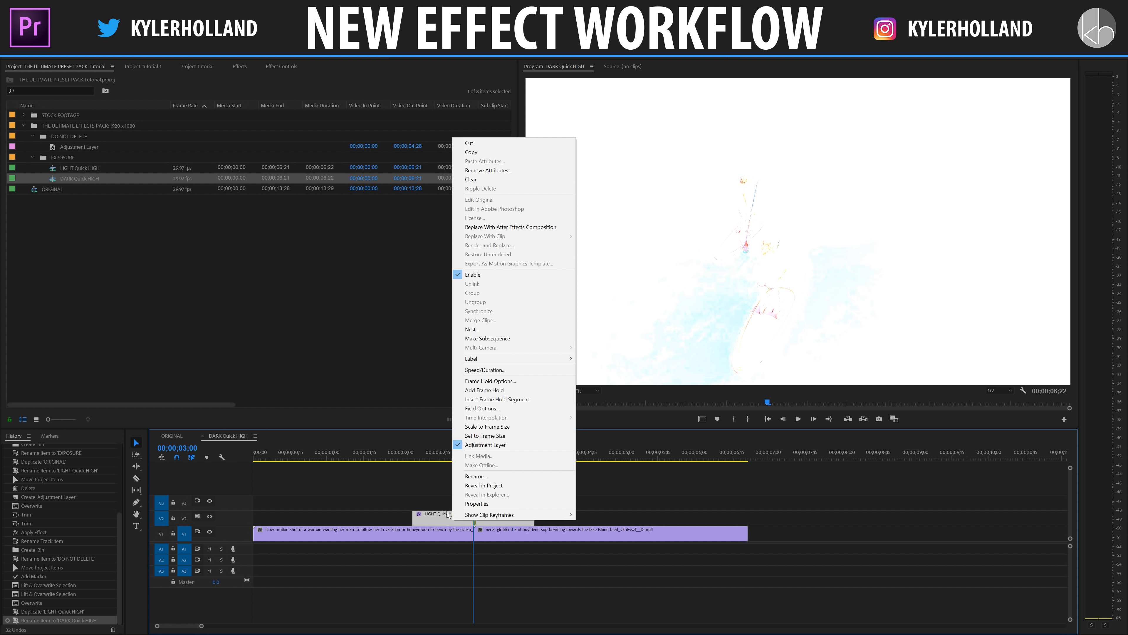
{"action": "left_click", "coordinate": [471, 477]}
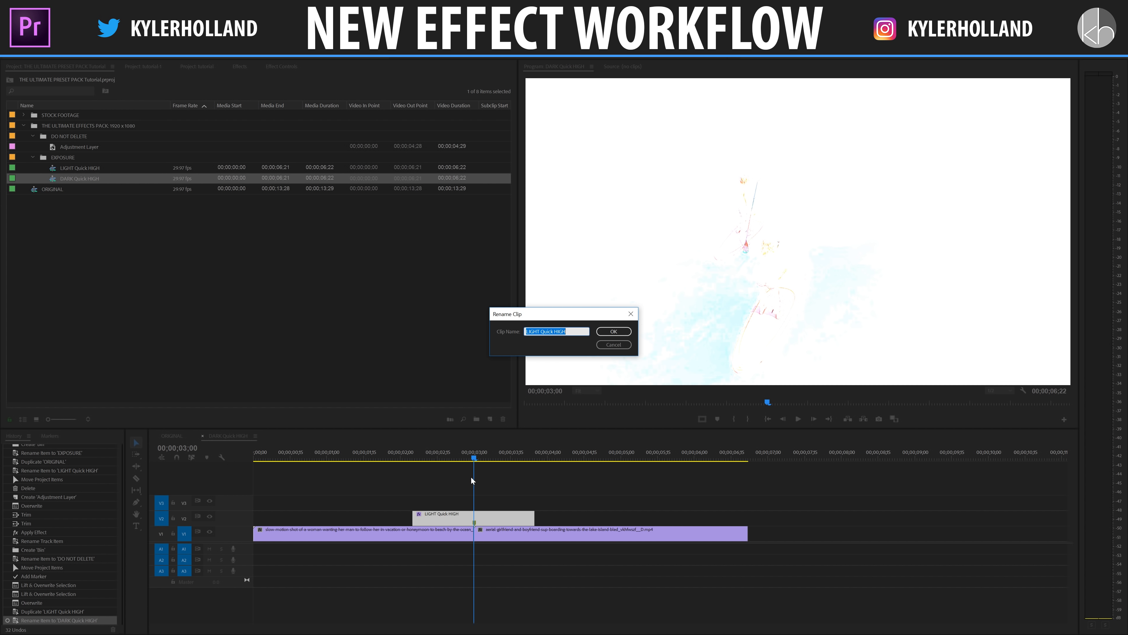
{"action": "type", "text": "DARK Quick"}
{"action": "left_click", "coordinate": [613, 331]}
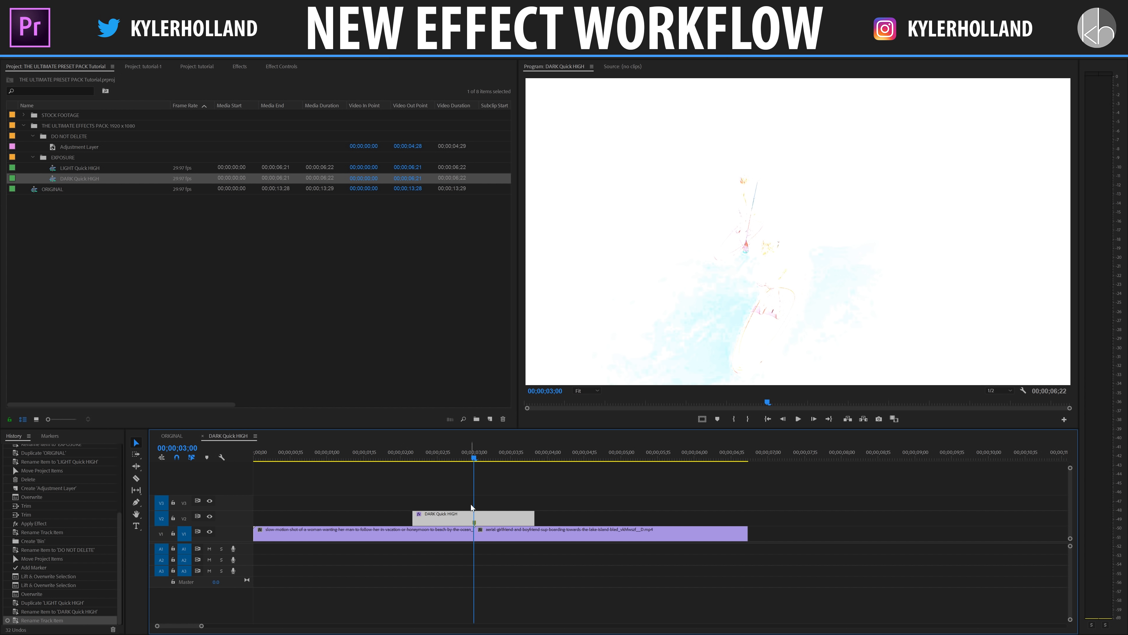
{"action": "left_click", "coordinate": [175, 436]}
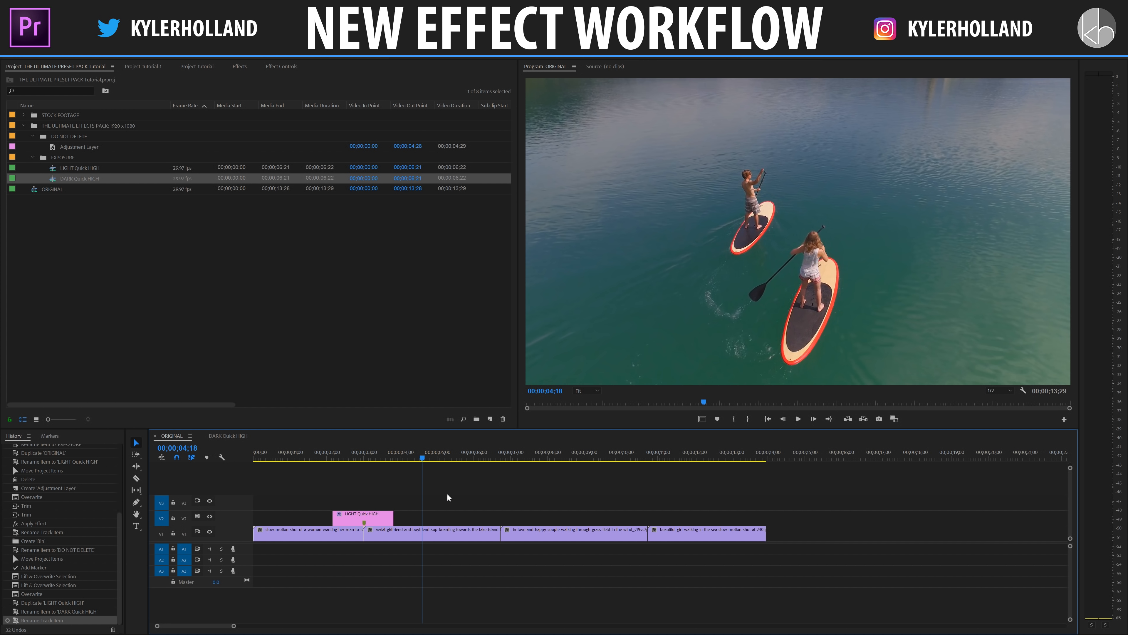
{"action": "left_click_drag", "start_coordinate": [56, 179], "coordinate": [496, 517]}
{"action": "key", "text": "ctrl+z"}
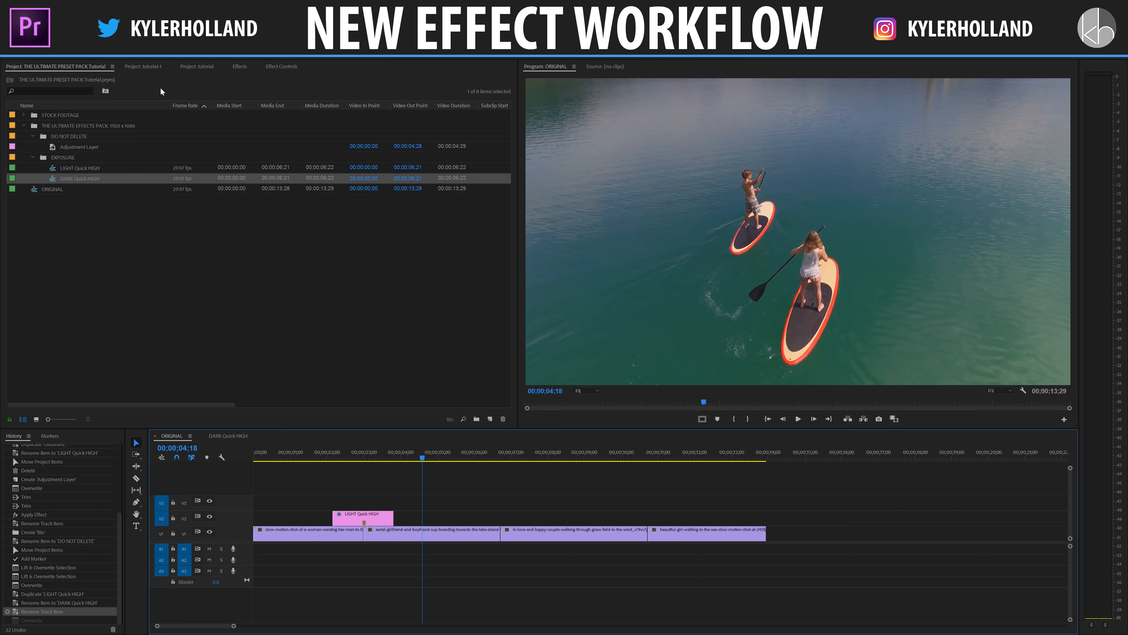
{"action": "left_click", "coordinate": [230, 435]}
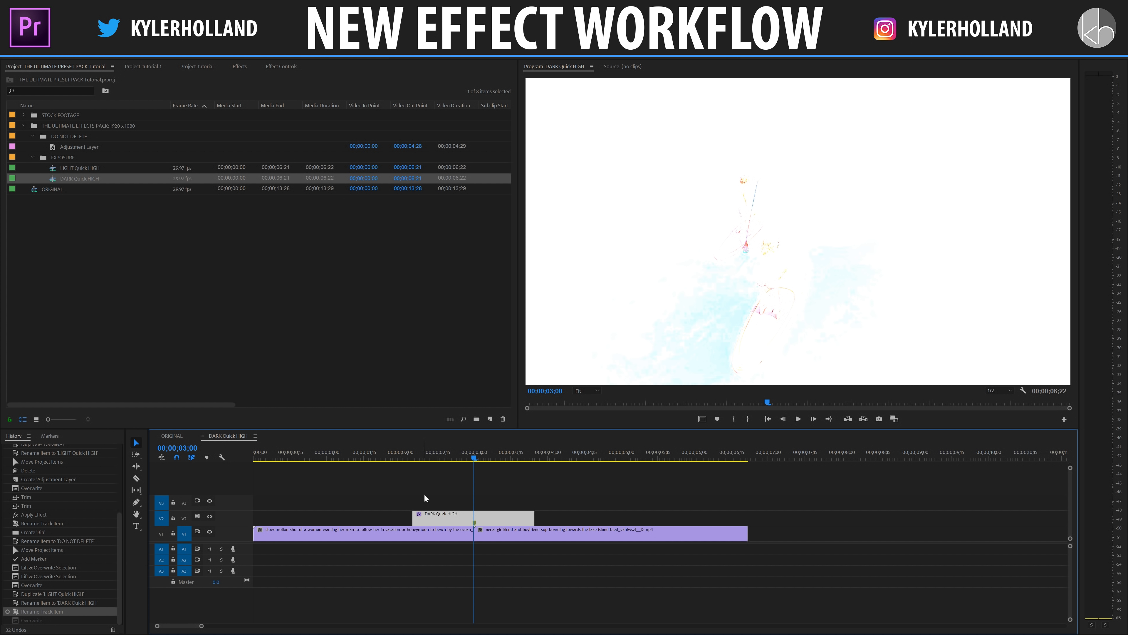
- Remove all video attributes, including the Levels effect, from the DARK Quick HIGH adjustment layer clip on V2
{"action": "right_click", "coordinate": [441, 517]}
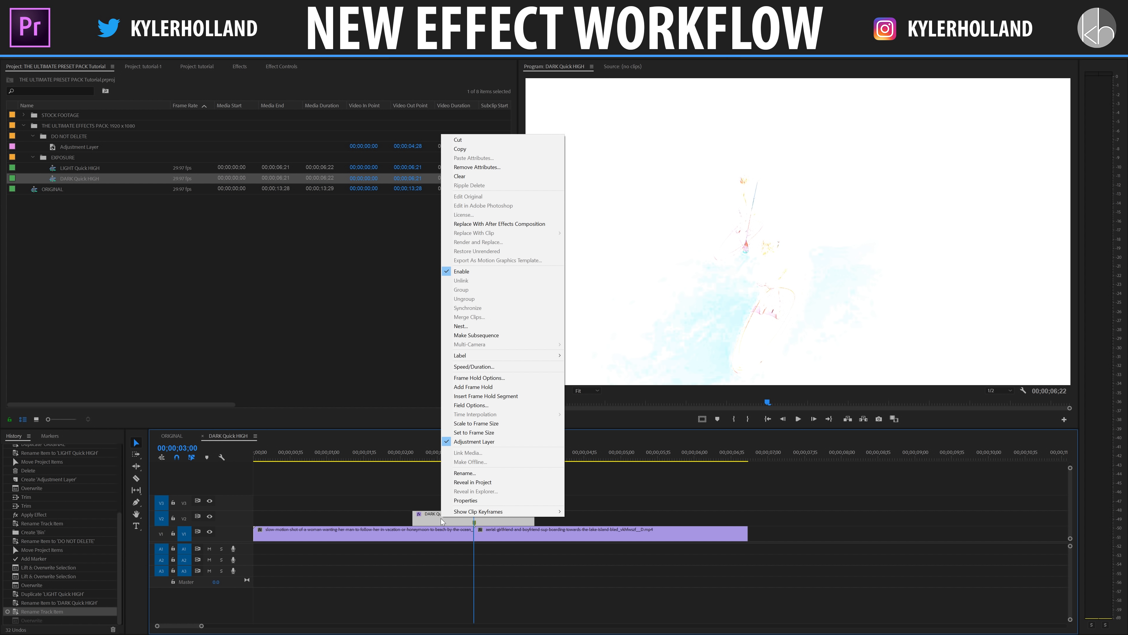
{"action": "left_click", "coordinate": [472, 167]}
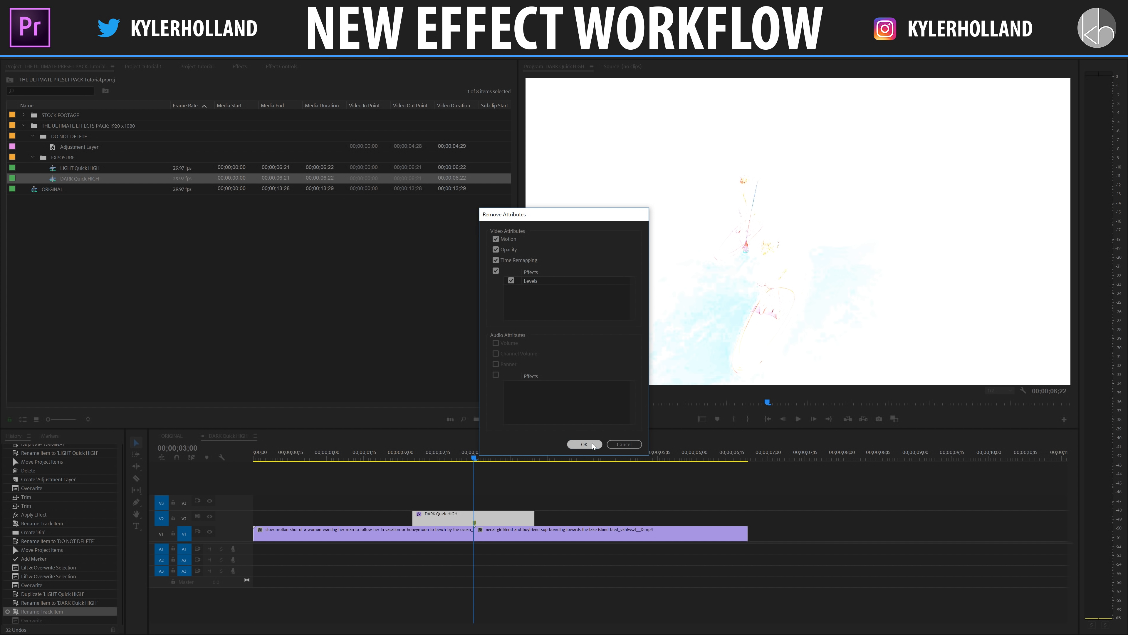
{"action": "left_click", "coordinate": [584, 444]}
- Apply the DARK Quick HIGH exposure transition preset to the DARK Quick HIGH adjustment layer and show its effect settings
{"action": "key", "text": "shift+7"}
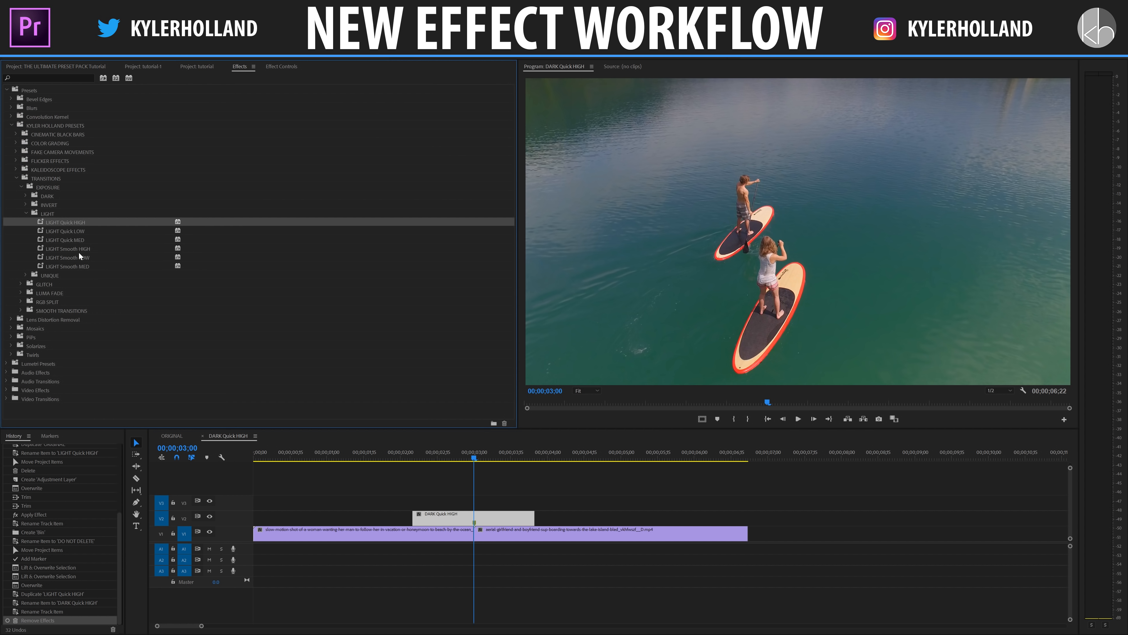
{"action": "left_click", "coordinate": [49, 196]}
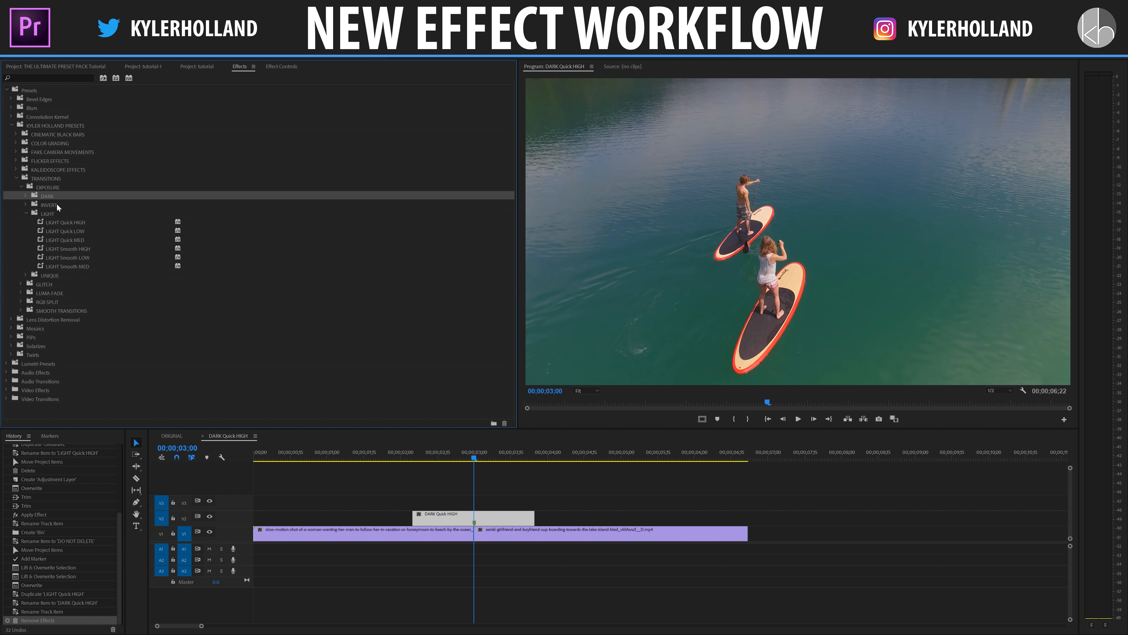
{"action": "left_click", "coordinate": [25, 196]}
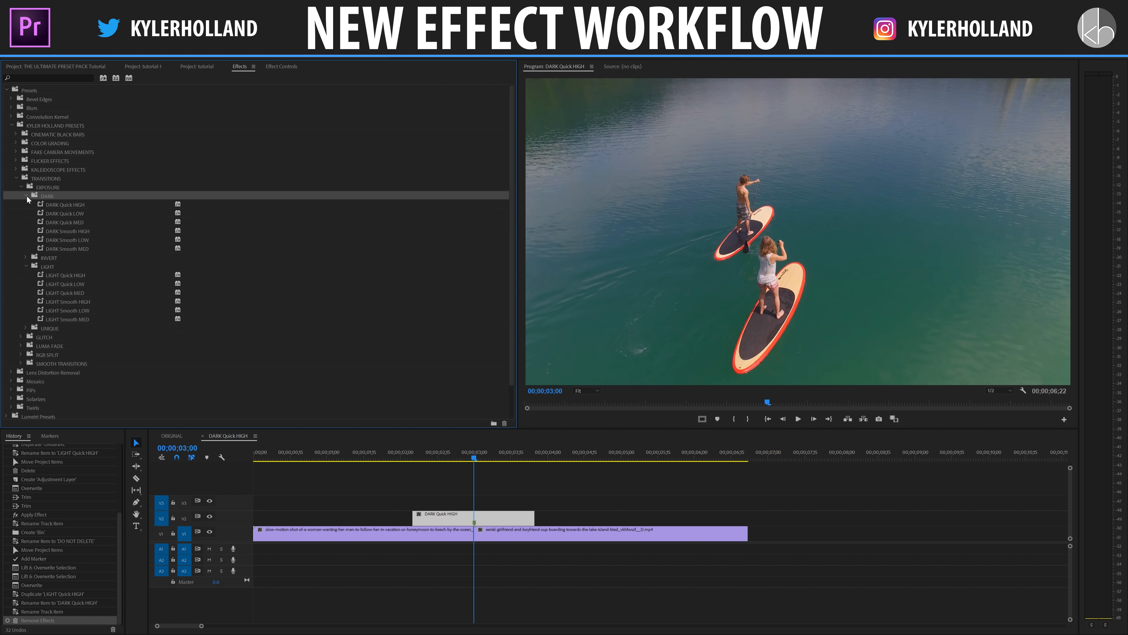
{"action": "left_click_drag", "start_coordinate": [49, 204], "coordinate": [503, 517]}
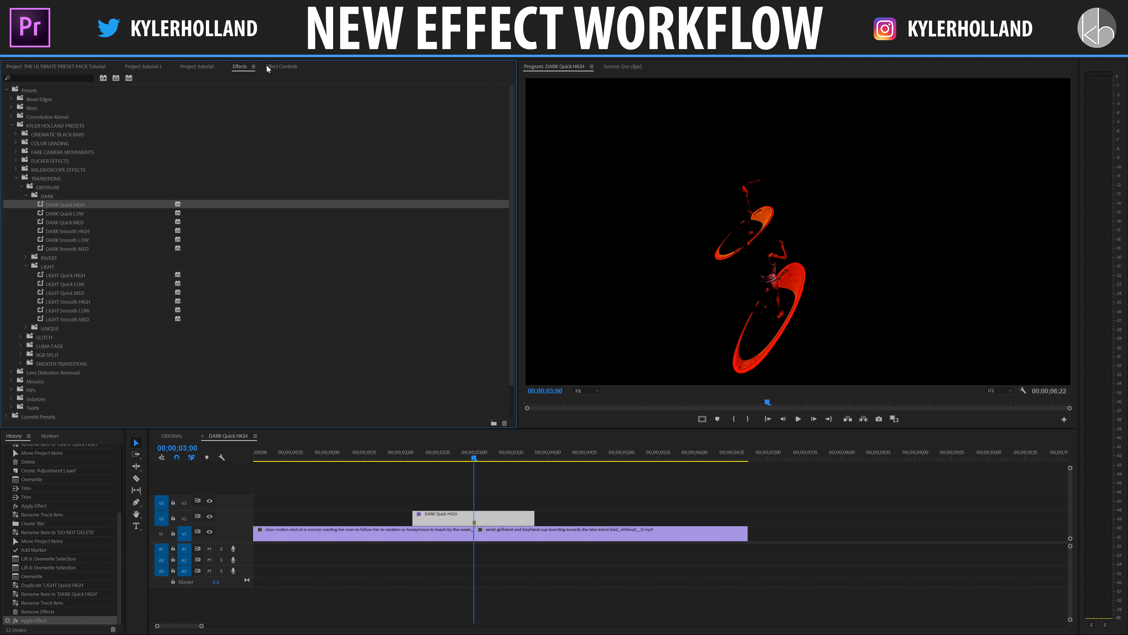
{"action": "left_click", "coordinate": [275, 67]}
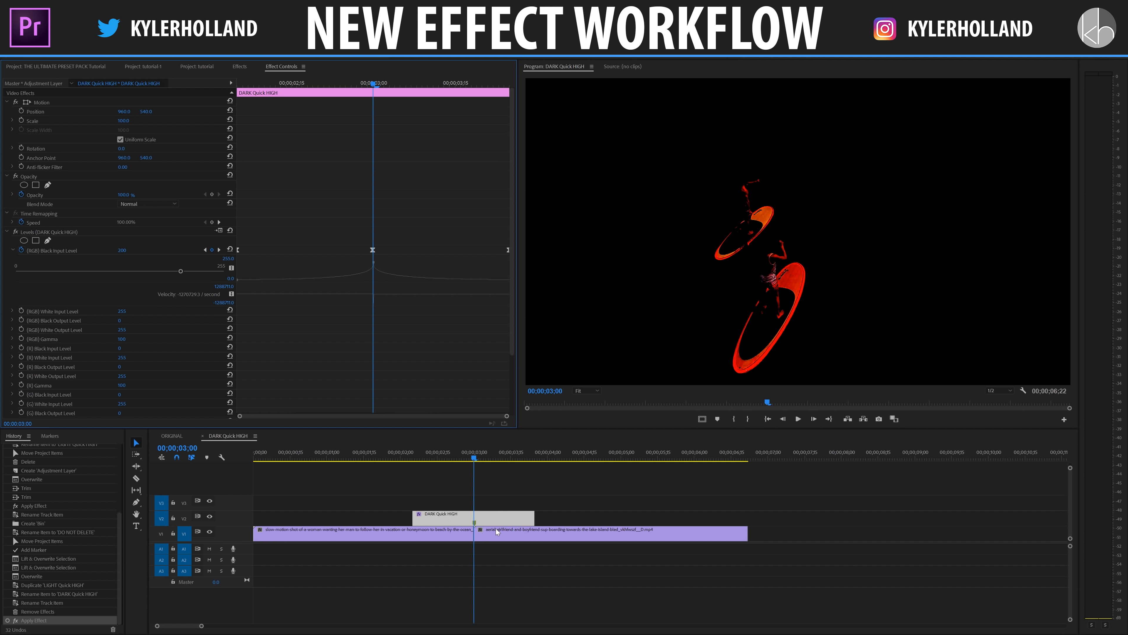
- In the ORIGINAL sequence, replace the first cut's adjustment layer with DARK Quick HIGH, place LIGHT Quick HIGH on the second cut, and play the result
{"action": "left_click", "coordinate": [202, 436]}
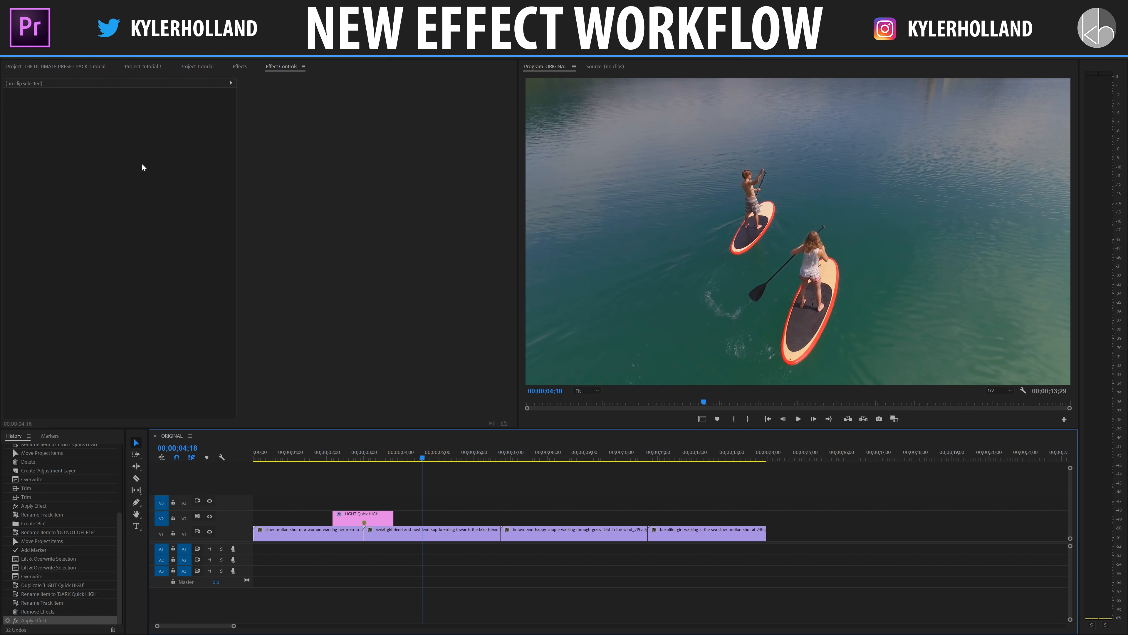
{"action": "left_click", "coordinate": [61, 67]}
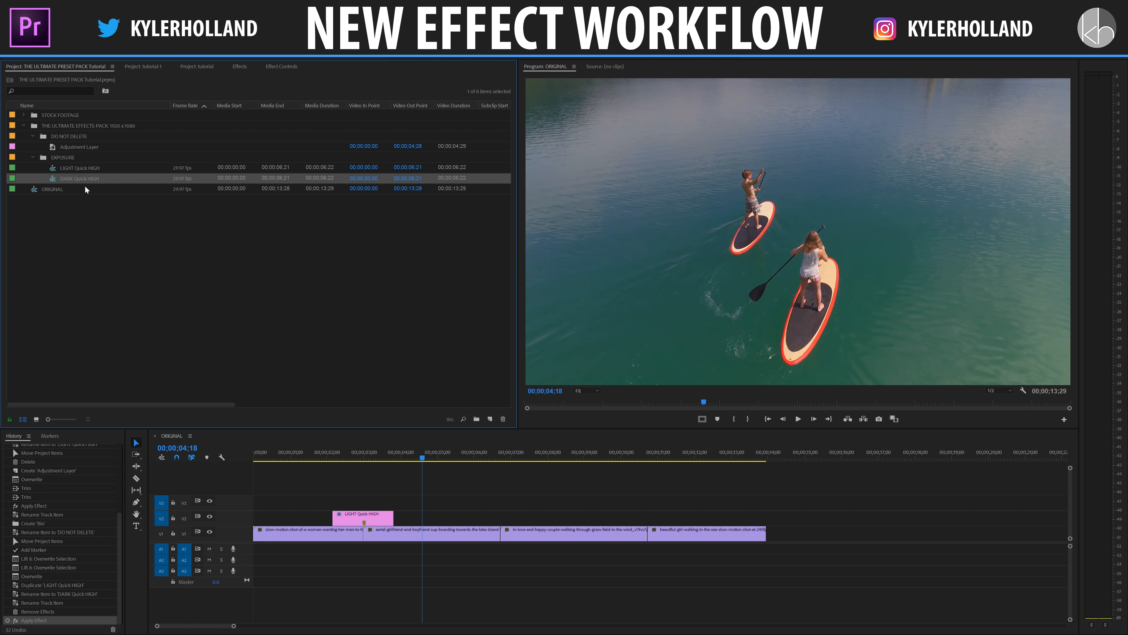
{"action": "left_click", "coordinate": [369, 516]}
{"action": "key", "text": "Delete"}
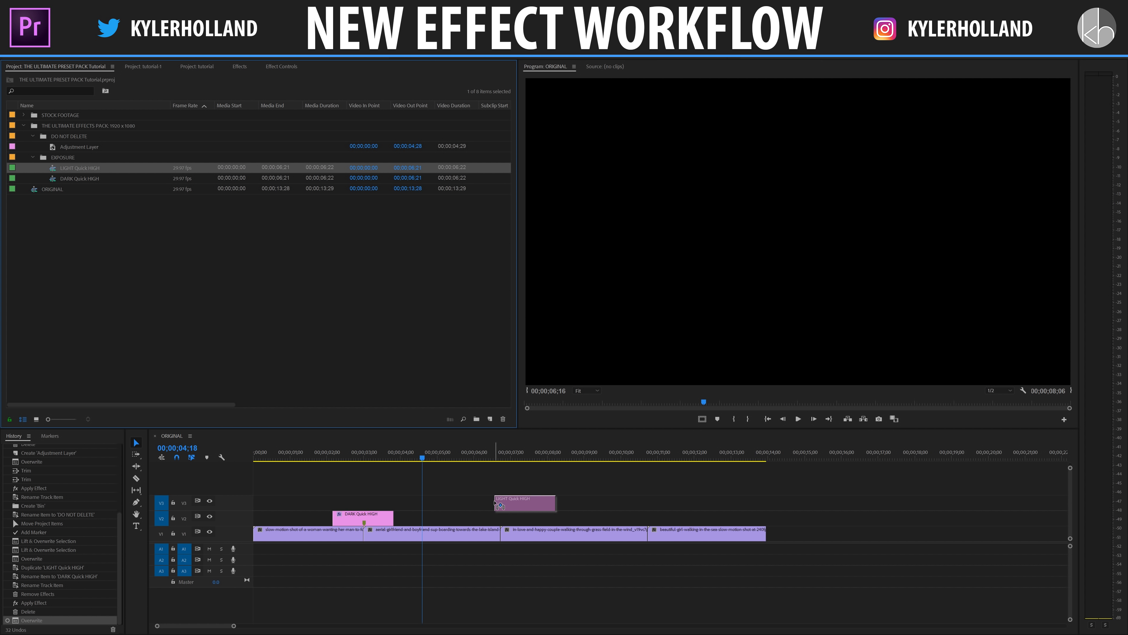
{"action": "left_click_drag", "start_coordinate": [495, 521], "coordinate": [472, 521]}
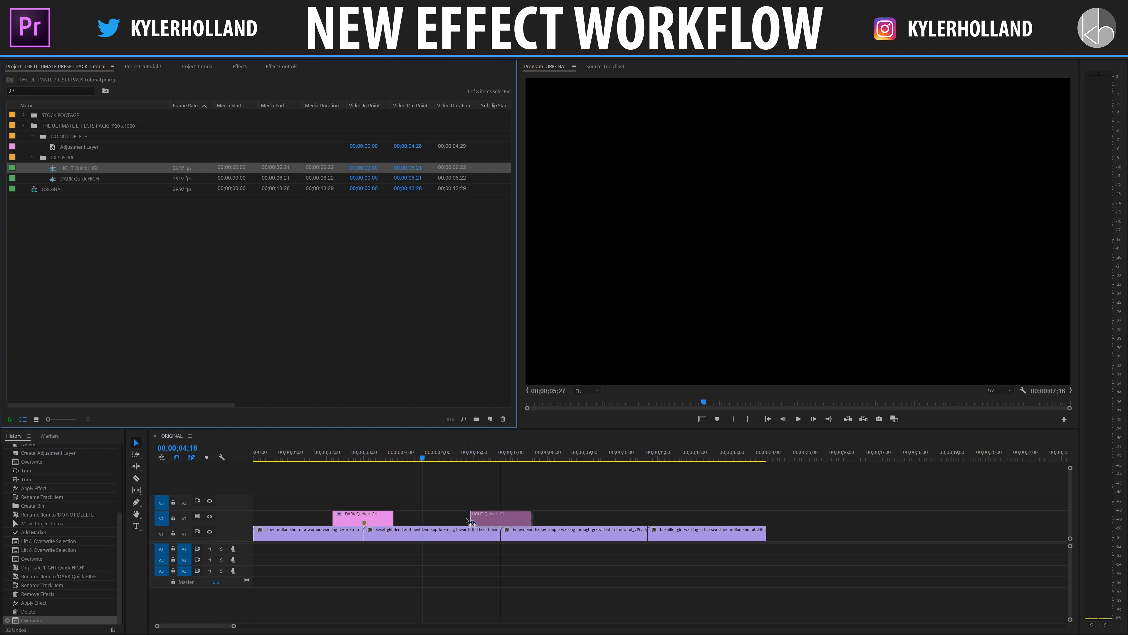
{"action": "key", "text": "space"}
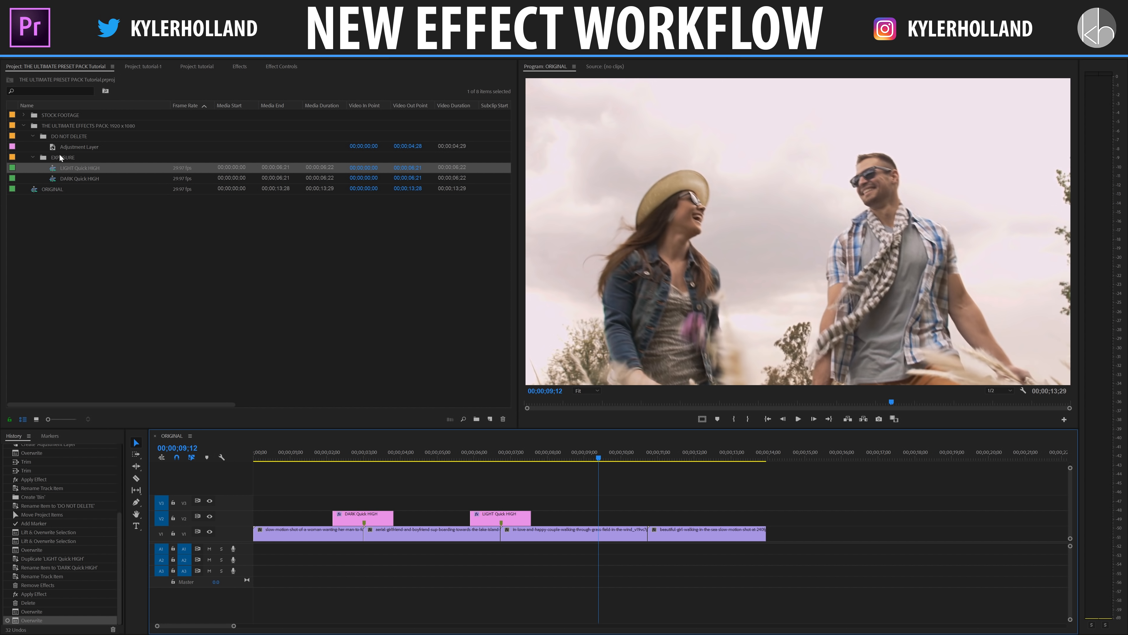
- Create a new bin named SPINS inside the THE ULTIMATE EFFECTS PACK: 1920 x 1080 bin
{"action": "right_click", "coordinate": [76, 128]}
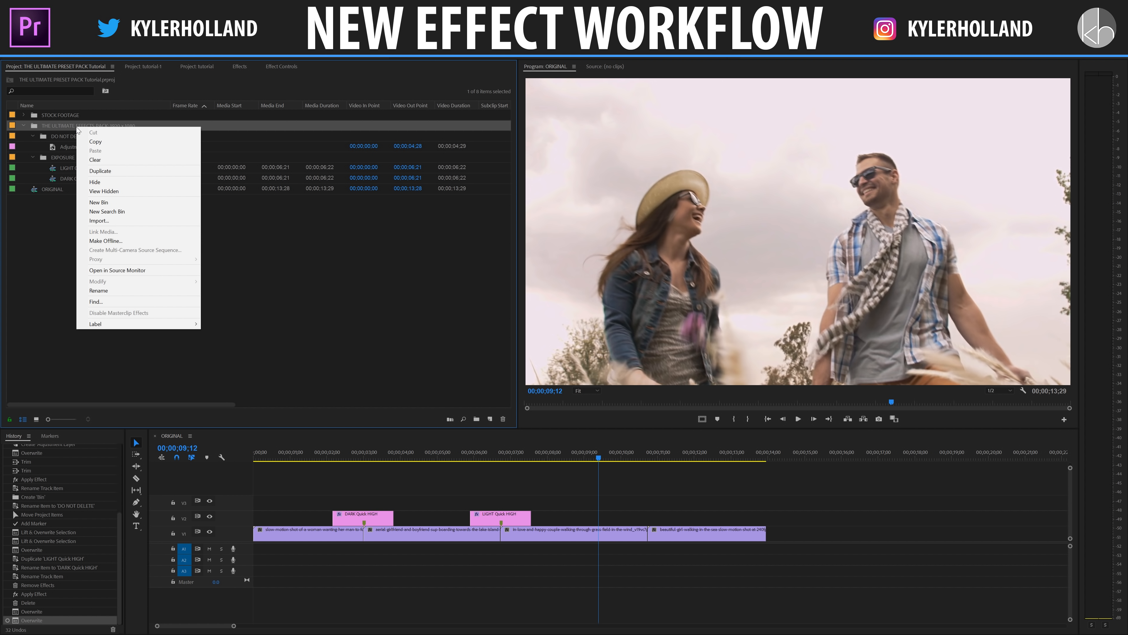
{"action": "left_click", "coordinate": [107, 202]}
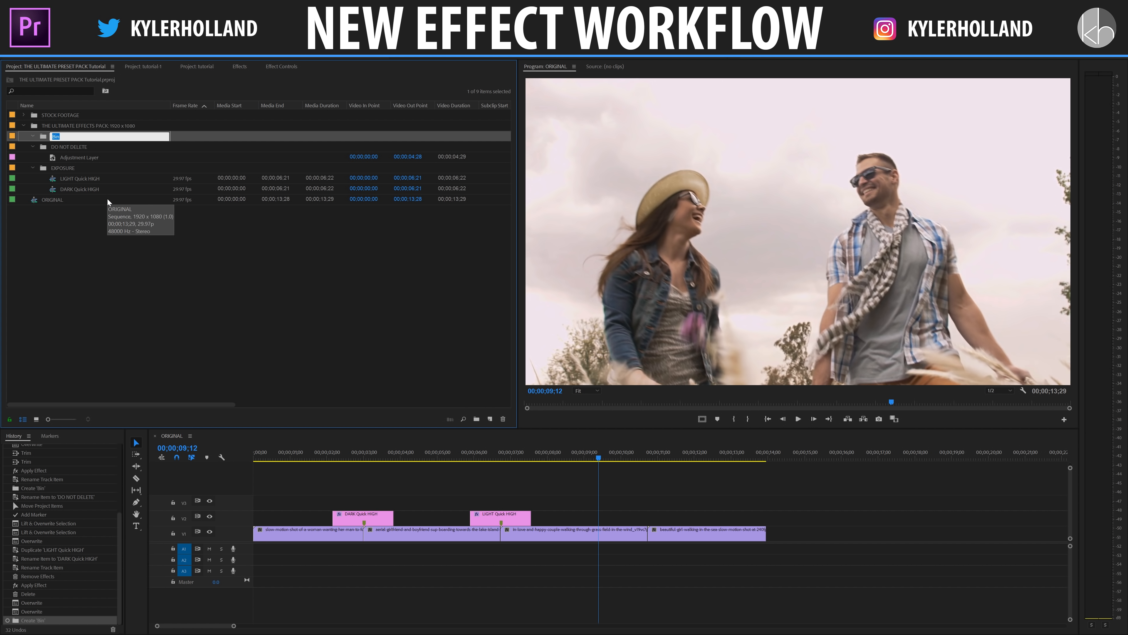
{"action": "type", "text": "SPINS"}
{"action": "key", "text": "Tab"}
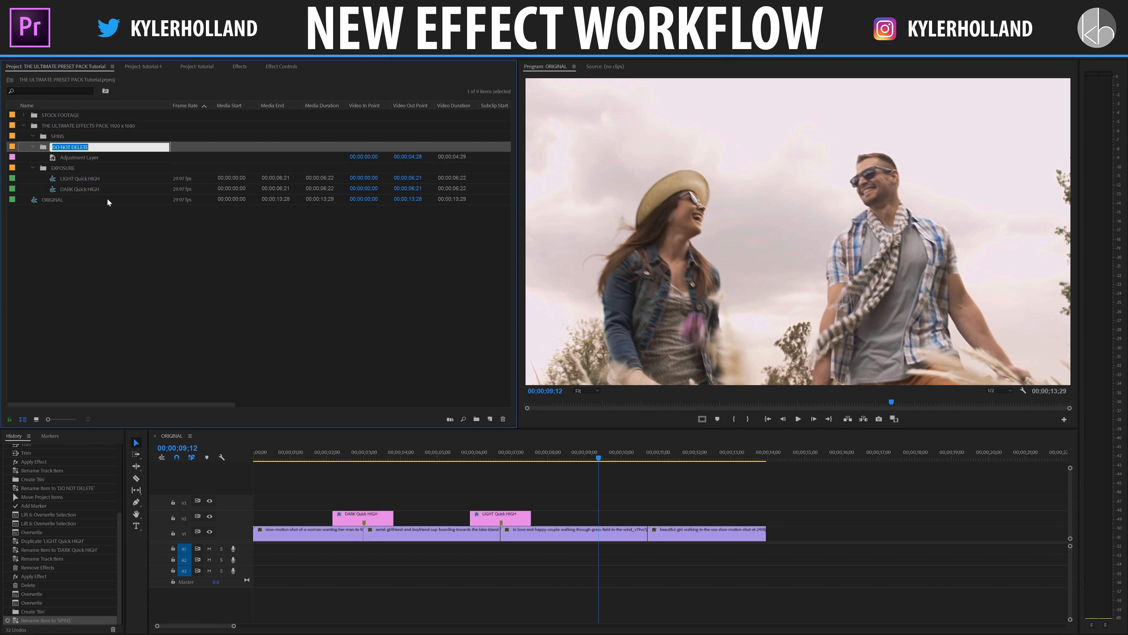
{"action": "left_click", "coordinate": [77, 136]}
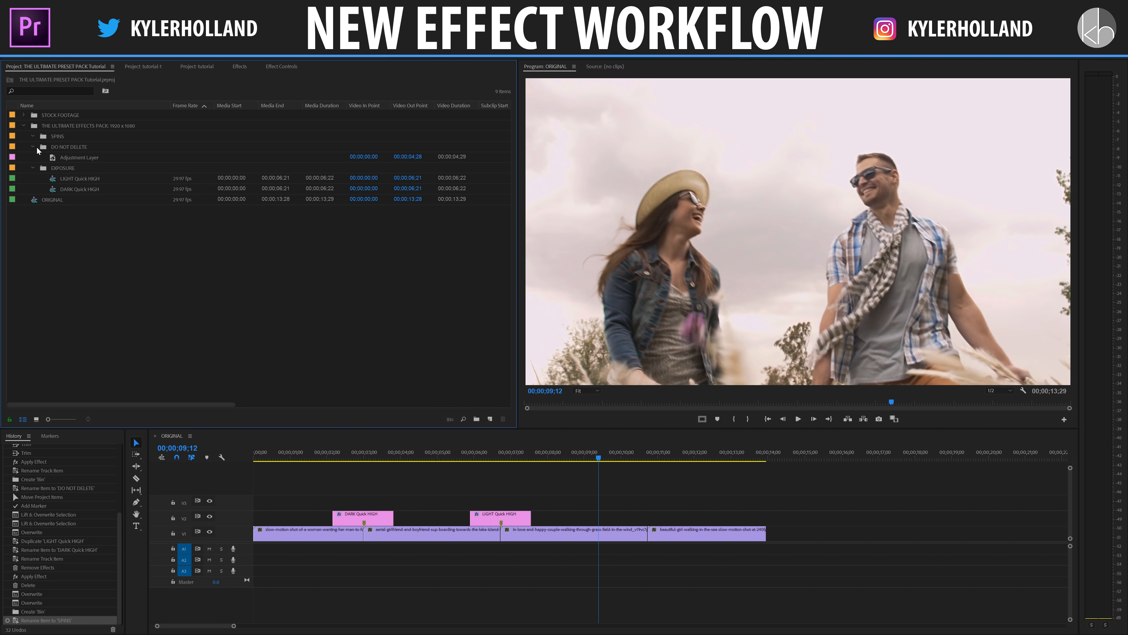
{"action": "left_click", "coordinate": [53, 136]}
{"action": "left_click", "coordinate": [73, 157]}
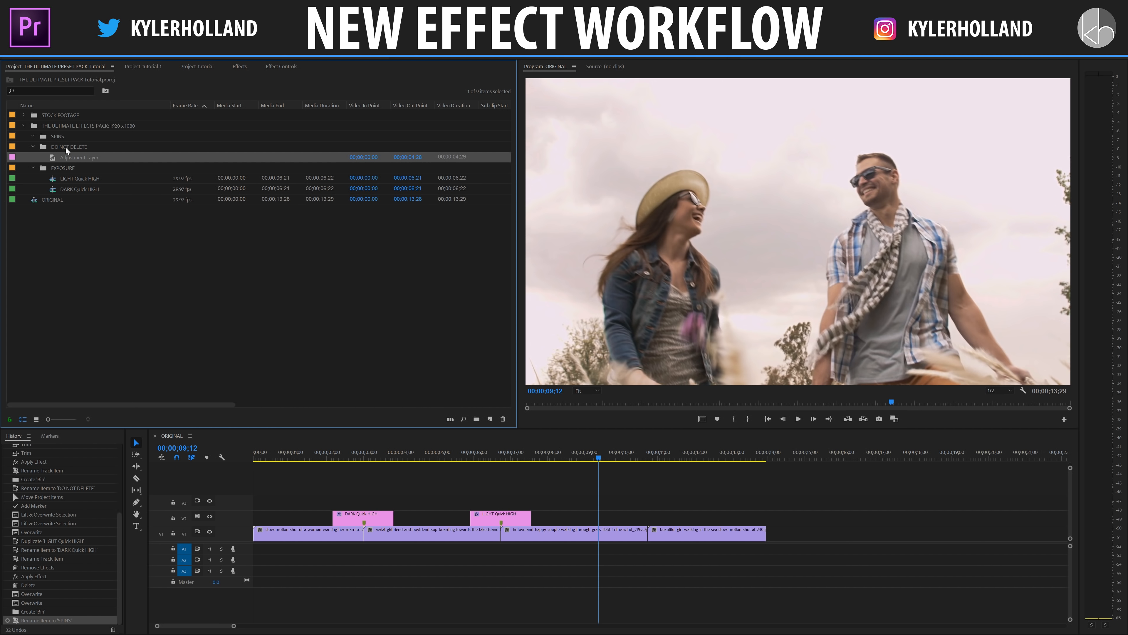
- Duplicate the LIGHT Quick HIGH sequence and move the copy into the SPINS bin
{"action": "right_click", "coordinate": [71, 178]}
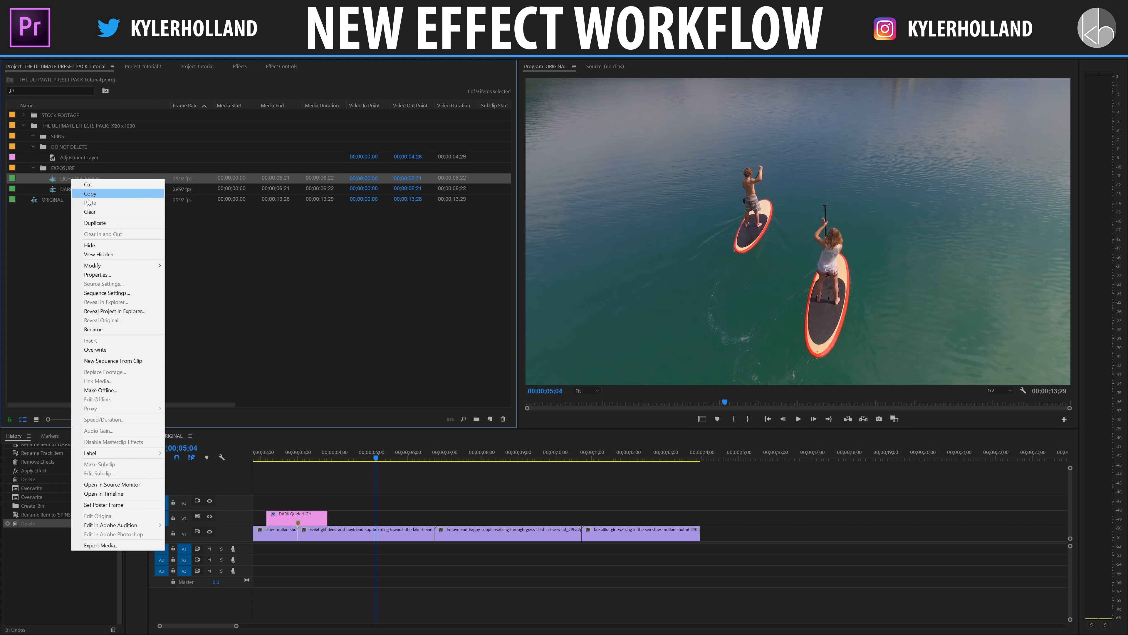
{"action": "left_click", "coordinate": [104, 222]}
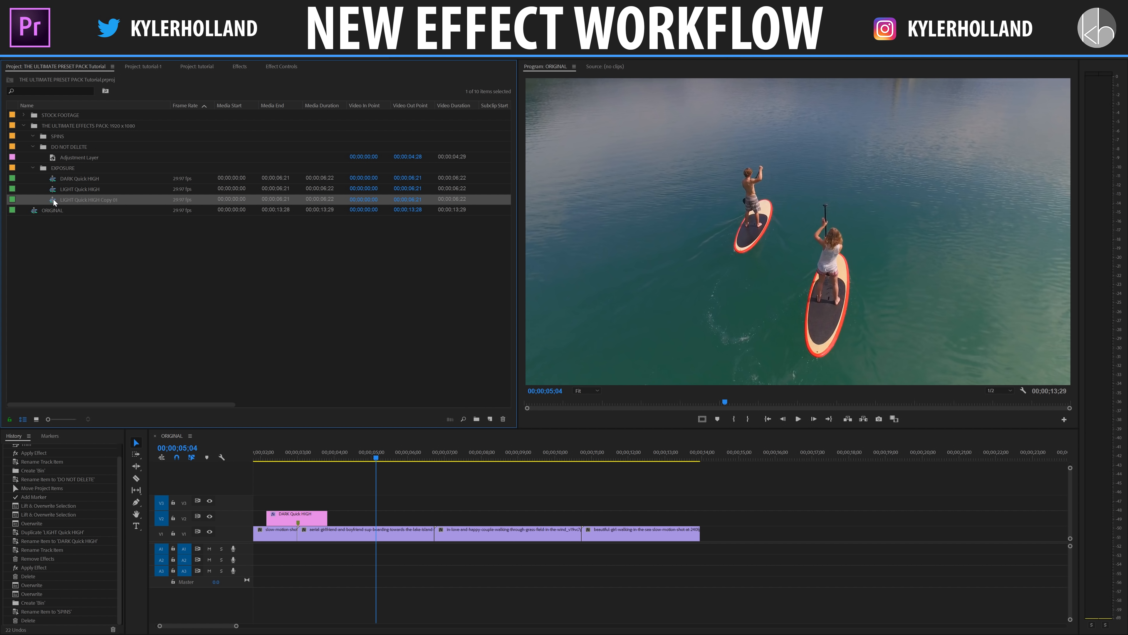
{"action": "left_click_drag", "start_coordinate": [53, 199], "coordinate": [59, 137]}
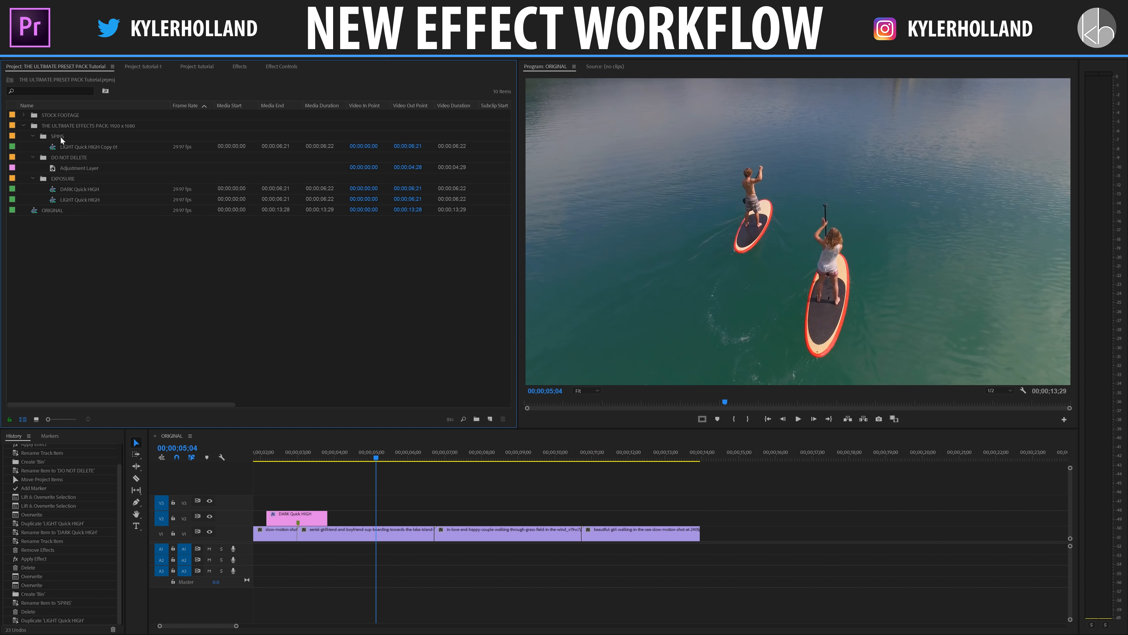
- Rename the sequence in the SPINS bin to Smooth Clockwise Spin
{"action": "left_click", "coordinate": [86, 145]}
{"action": "left_click", "coordinate": [86, 145]}
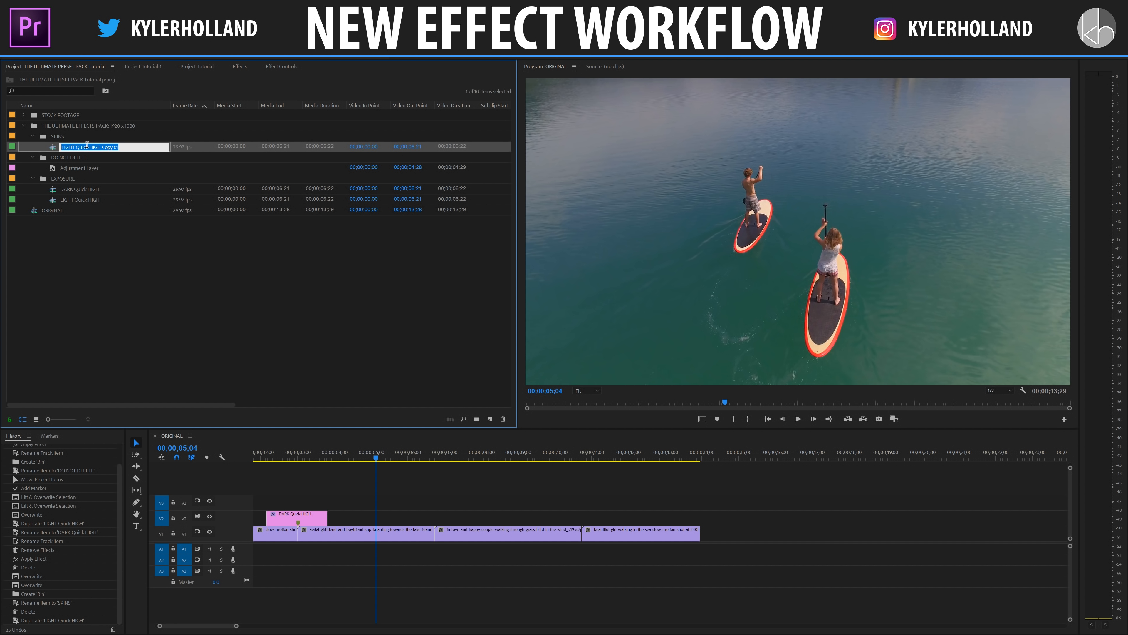
{"action": "type", "text": "Smooth Clockwise Spin"}
{"action": "key", "text": "Tab"}
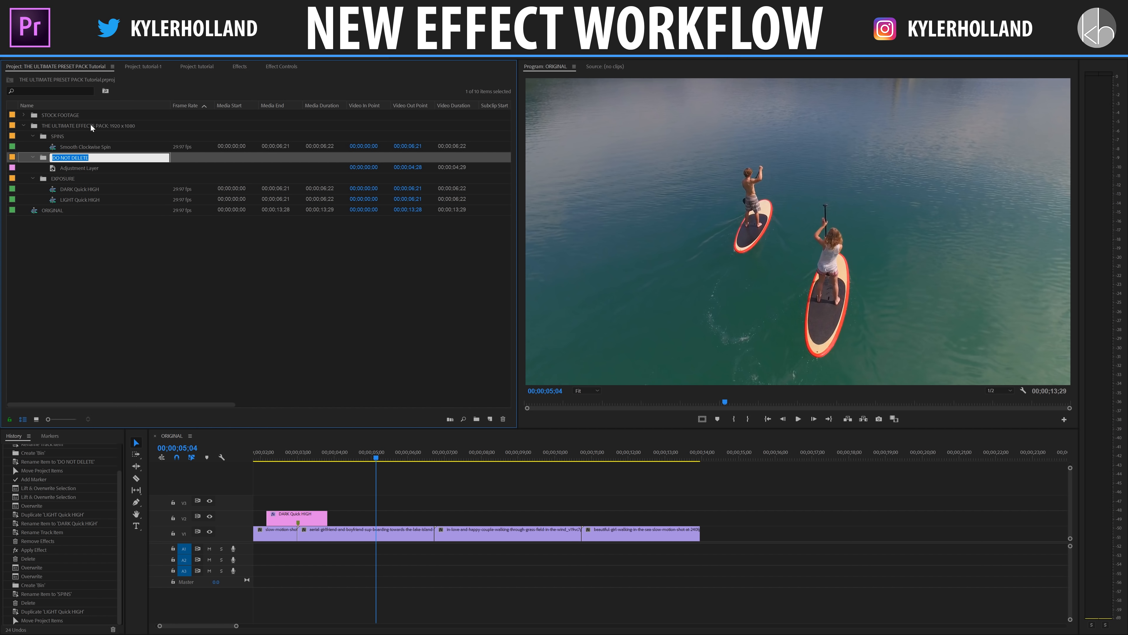
- Open the Smooth Clockwise Spin sequence and remove all video attributes from its LIGHT Quick HIGH clip on V2
{"action": "double_click", "coordinate": [53, 147]}
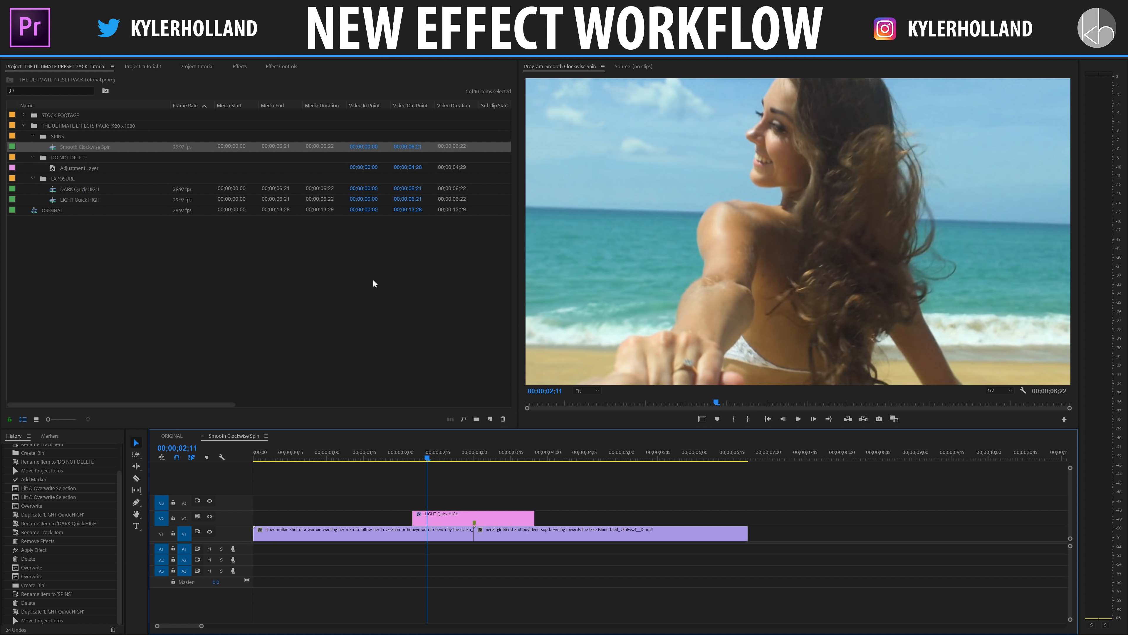
{"action": "right_click", "coordinate": [449, 515]}
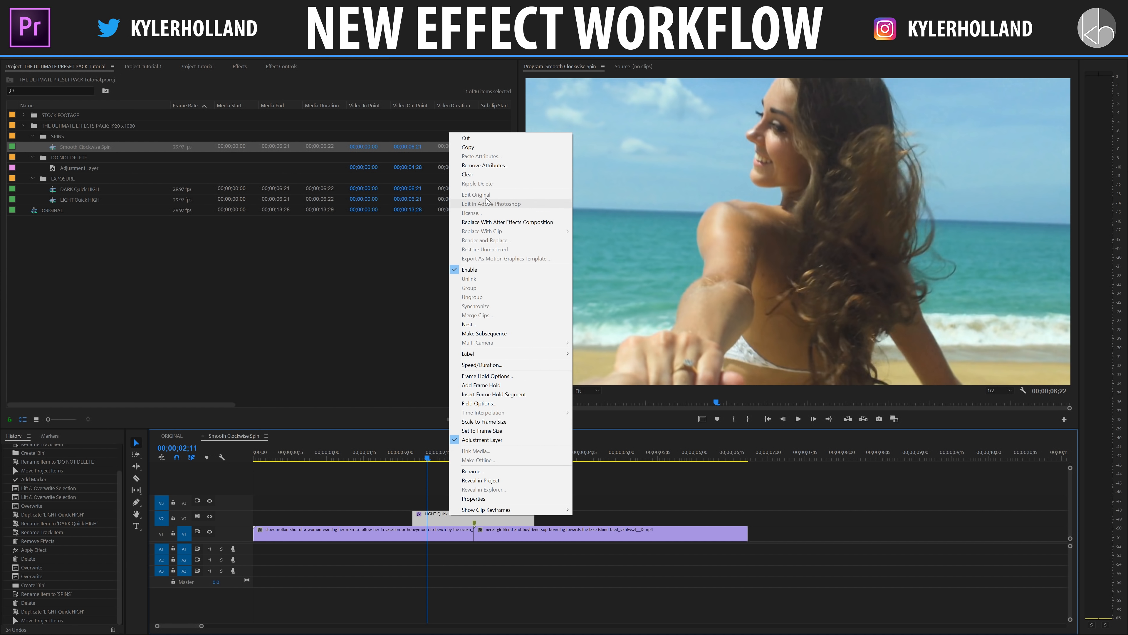
{"action": "left_click", "coordinate": [486, 168]}
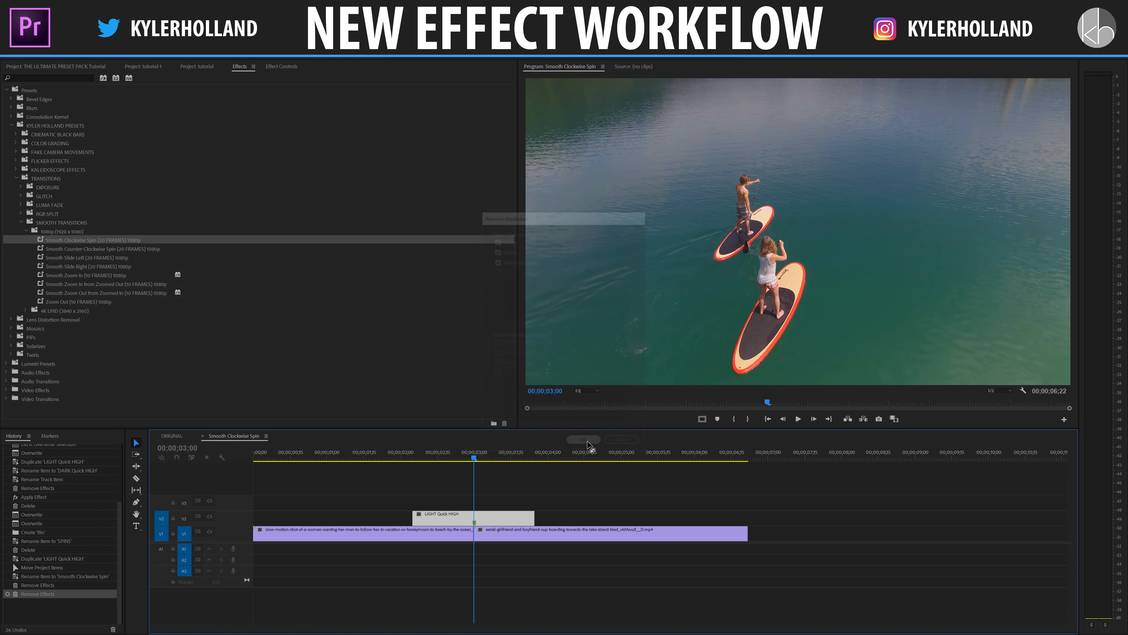
- Rename the V2 clip in the Smooth Clockwise Spin sequence to Adjustment Layer
{"action": "right_click", "coordinate": [448, 514]}
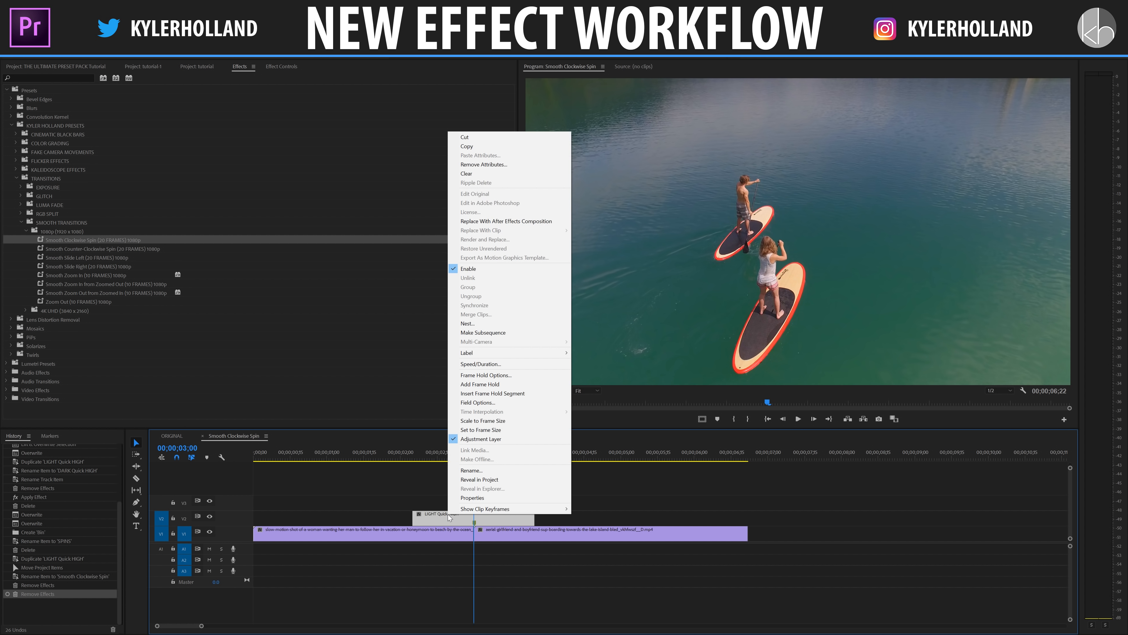
{"action": "left_click", "coordinate": [480, 469]}
{"action": "type", "text": "Adjustme"}
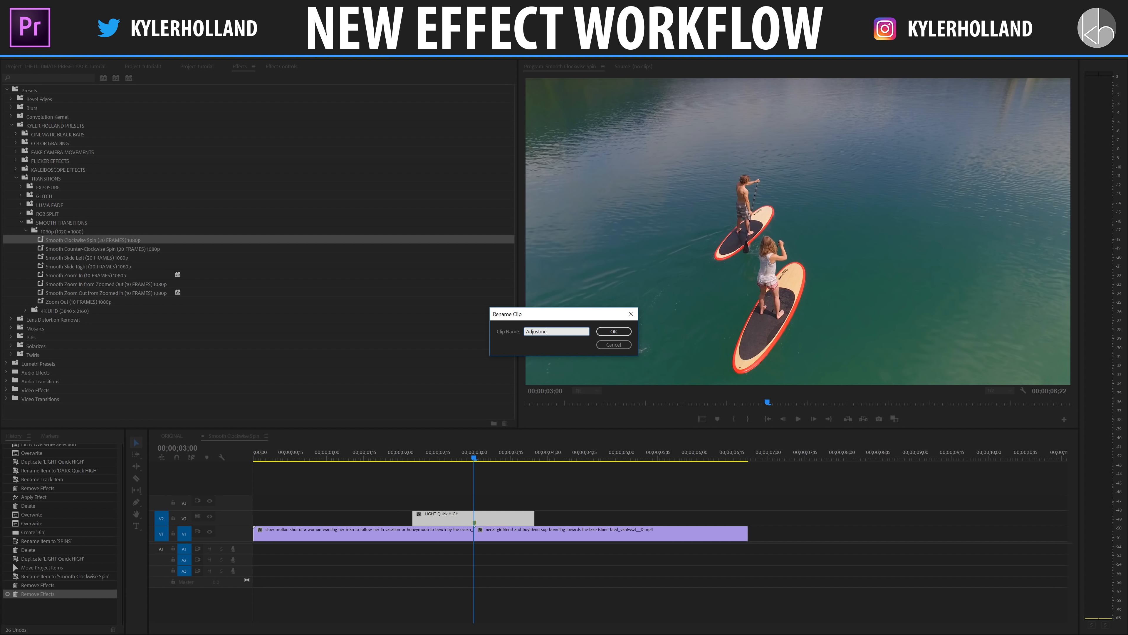
{"action": "type", "text": "nt Layer"}
{"action": "key", "text": "Return"}
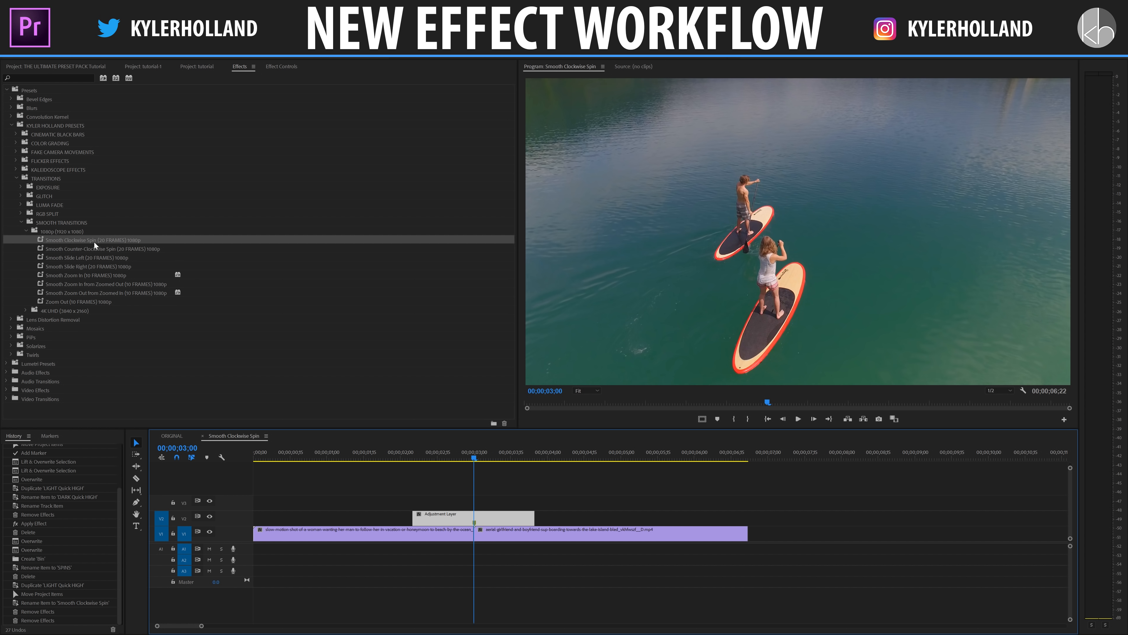
- Nest the Adjustment Layer clip on V2 as a sequence named Adjustment Nest and open the nested sequence
{"action": "left_click_drag", "start_coordinate": [450, 454], "coordinate": [464, 453]}
{"action": "right_click", "coordinate": [448, 521]}
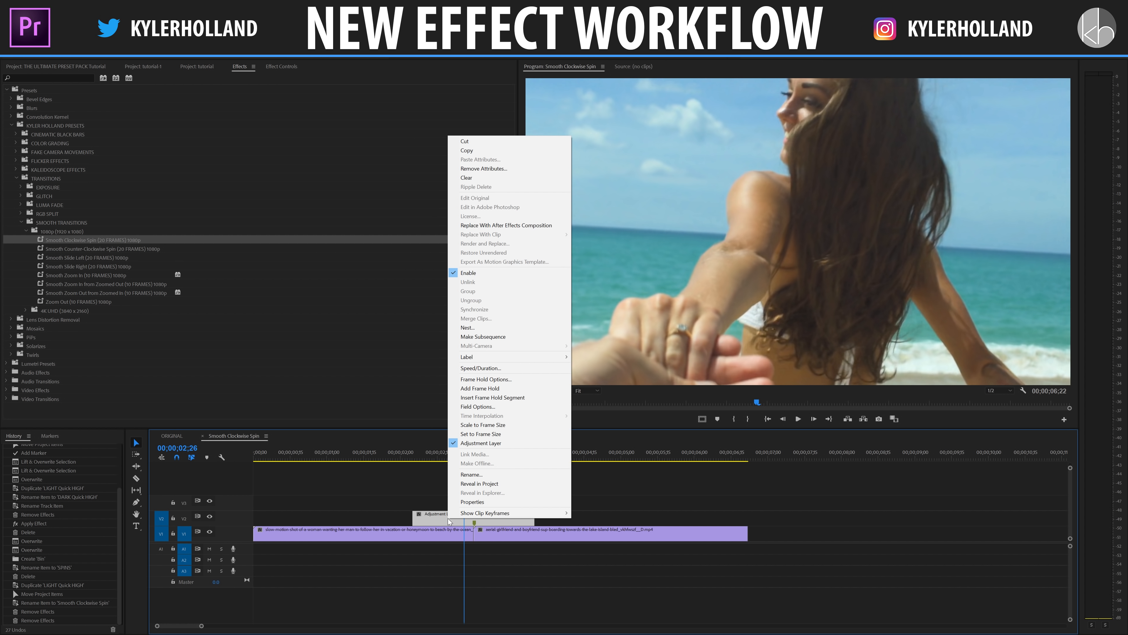
{"action": "left_click", "coordinate": [481, 328]}
{"action": "type", "text": "A"}
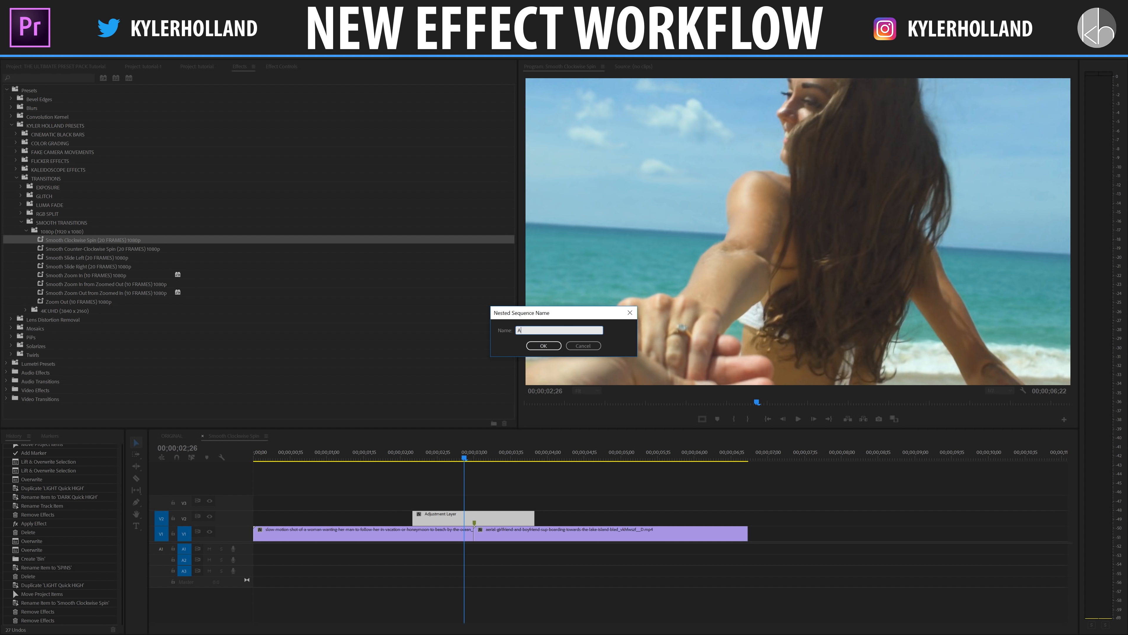
{"action": "type", "text": "djustment Nest"}
{"action": "key", "text": "Return"}
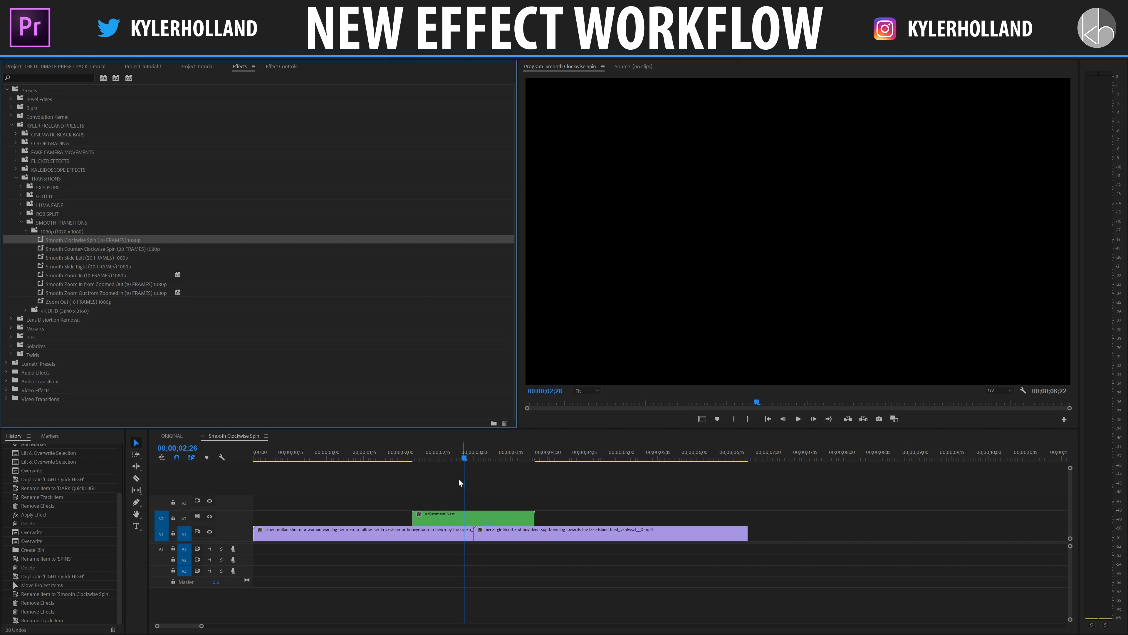
{"action": "double_click", "coordinate": [441, 516]}
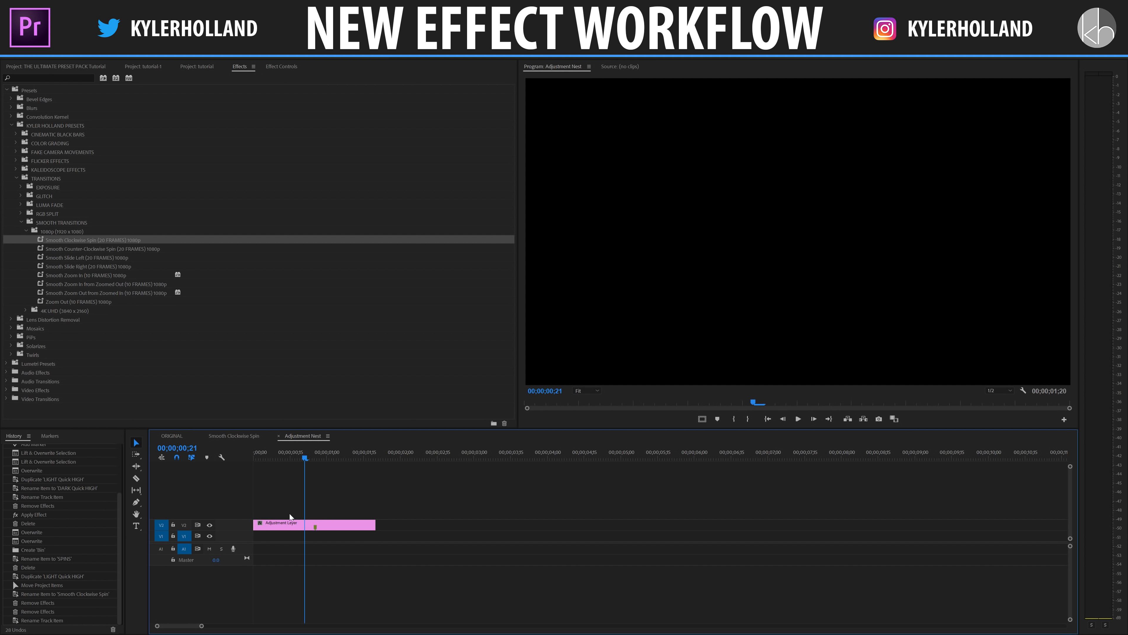
- Move the Adjustment Layer clip from V2 to V1 in the Adjustment Nest sequence and delete the empty V2 track
{"action": "left_click", "coordinate": [279, 524]}
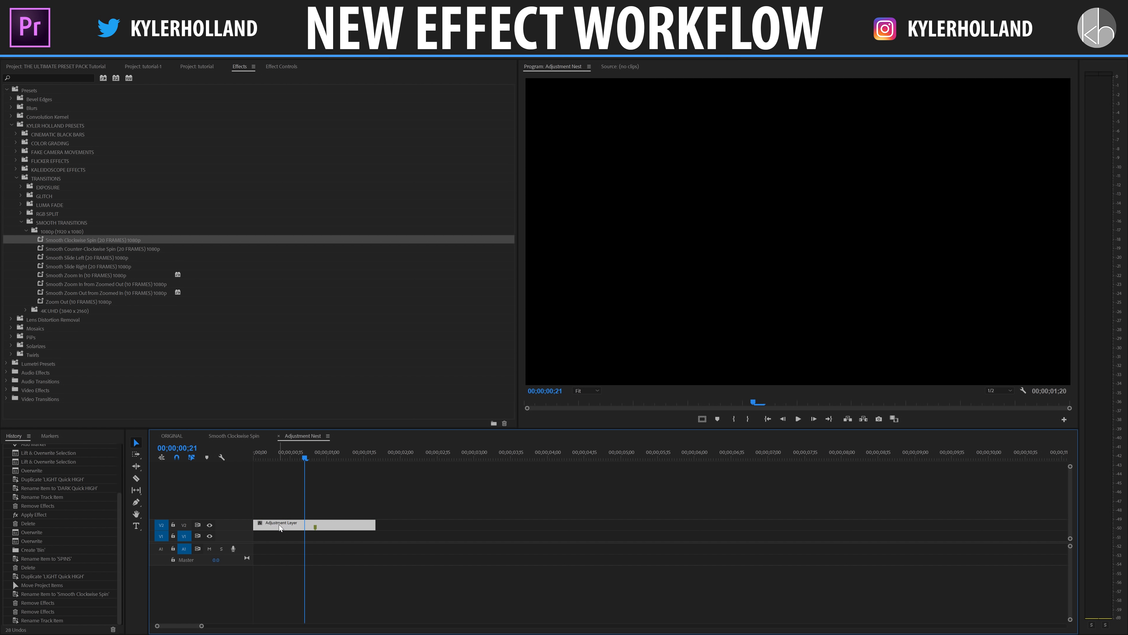
{"action": "left_click_drag", "start_coordinate": [278, 525], "coordinate": [266, 538]}
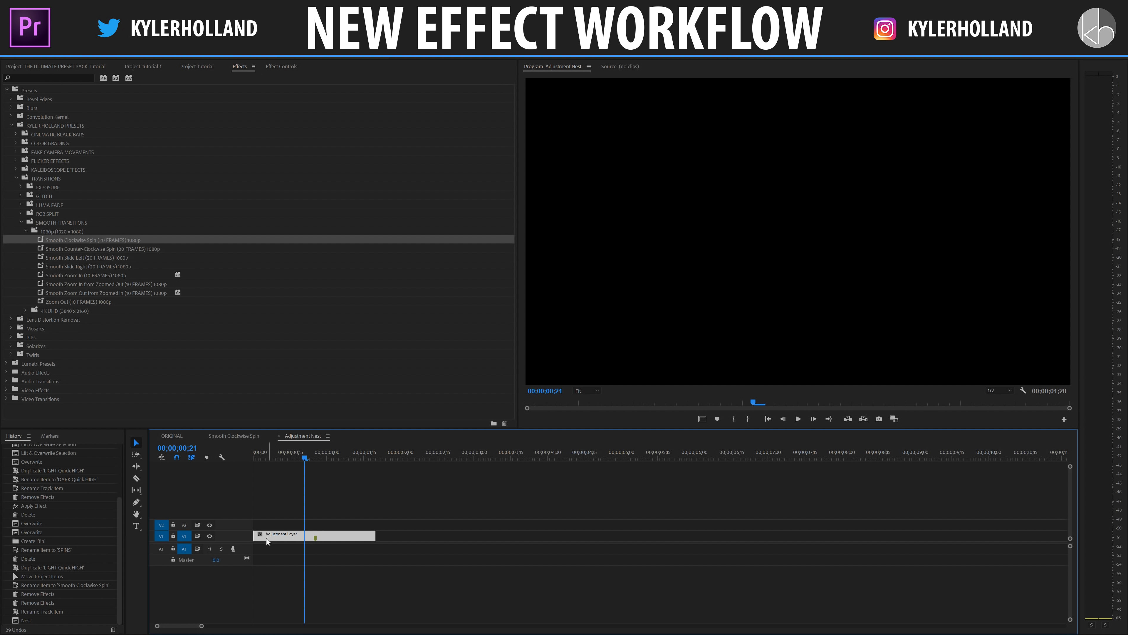
{"action": "right_click", "coordinate": [235, 519]}
{"action": "right_click", "coordinate": [230, 522]}
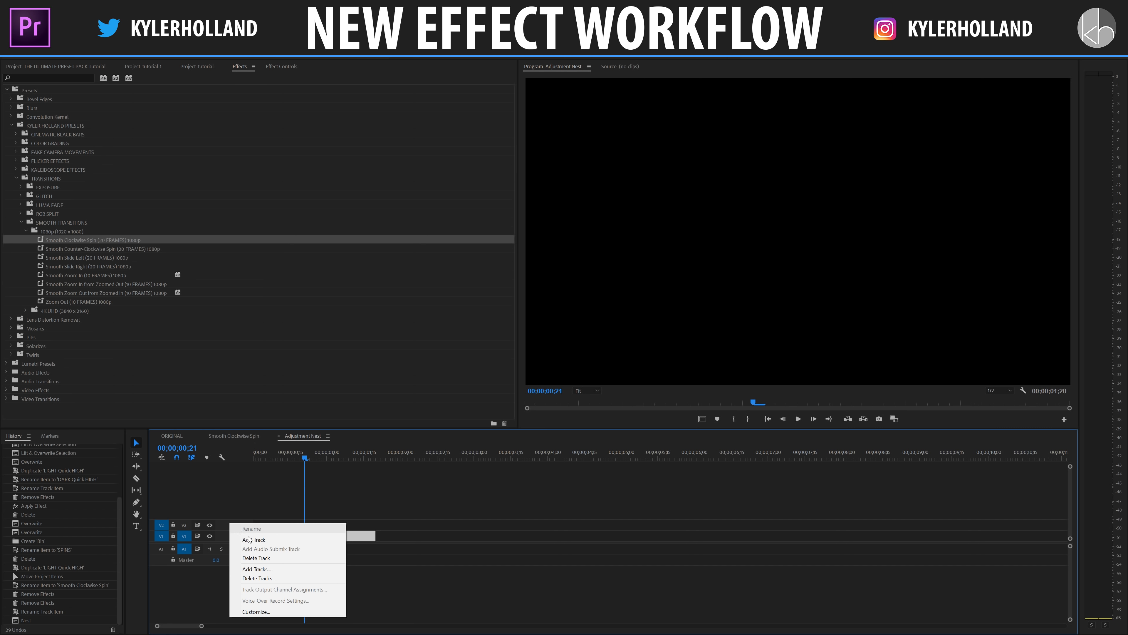
{"action": "left_click", "coordinate": [261, 558]}
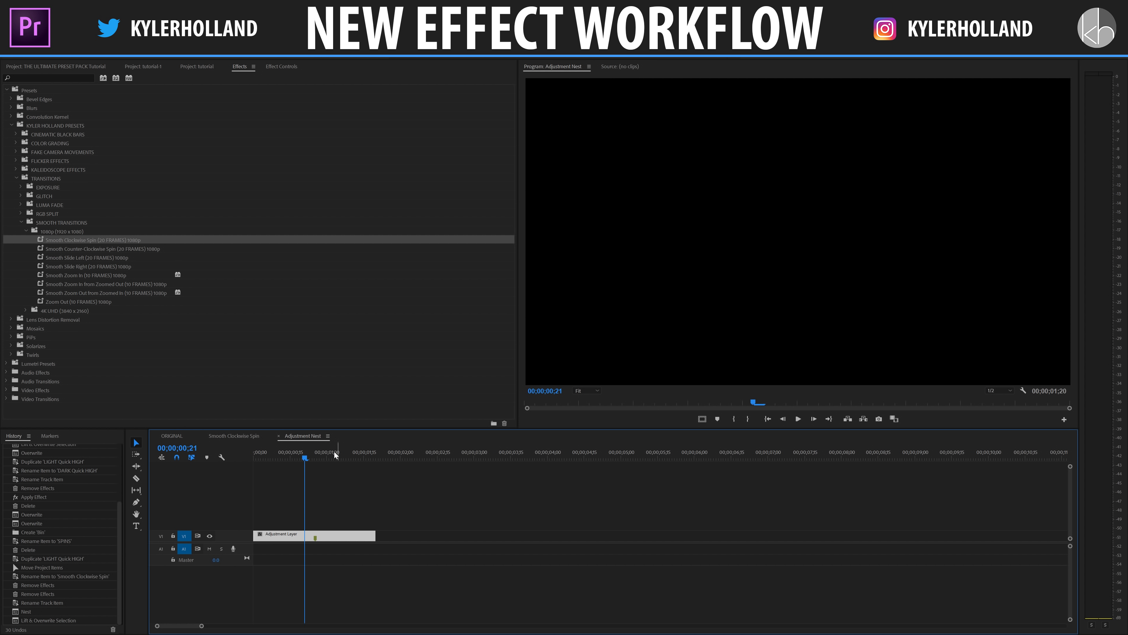
- Close the nested sequence and move Adjustment Nest into the DO NOT DELETE bin of the project
{"action": "left_click", "coordinate": [278, 436]}
{"action": "key", "text": "ctrl+s"}
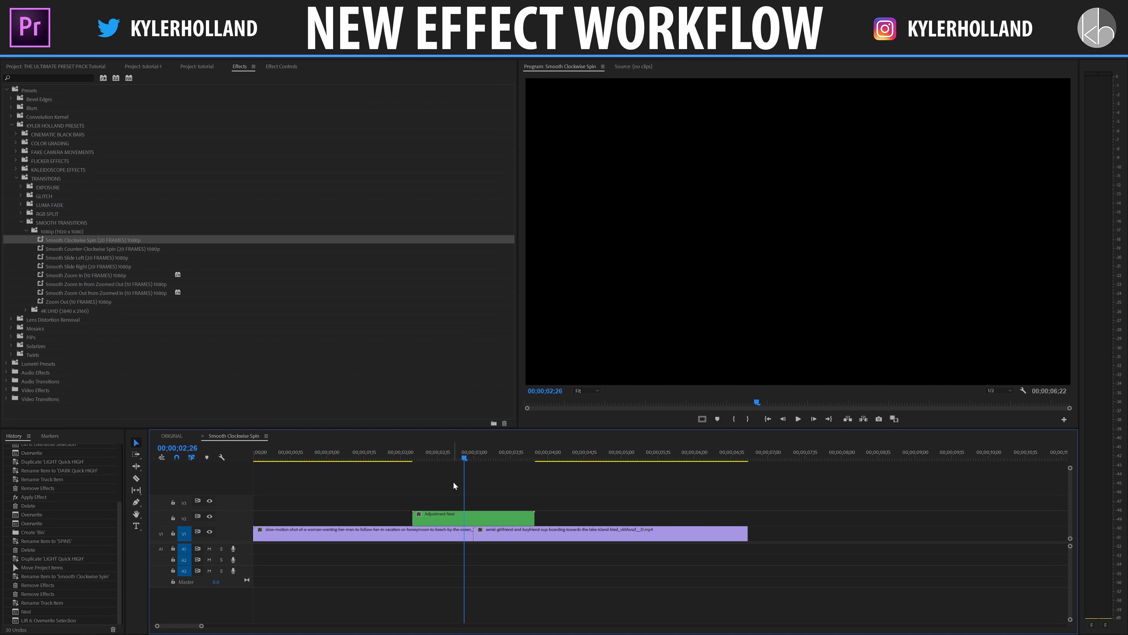
{"action": "left_click", "coordinate": [47, 67]}
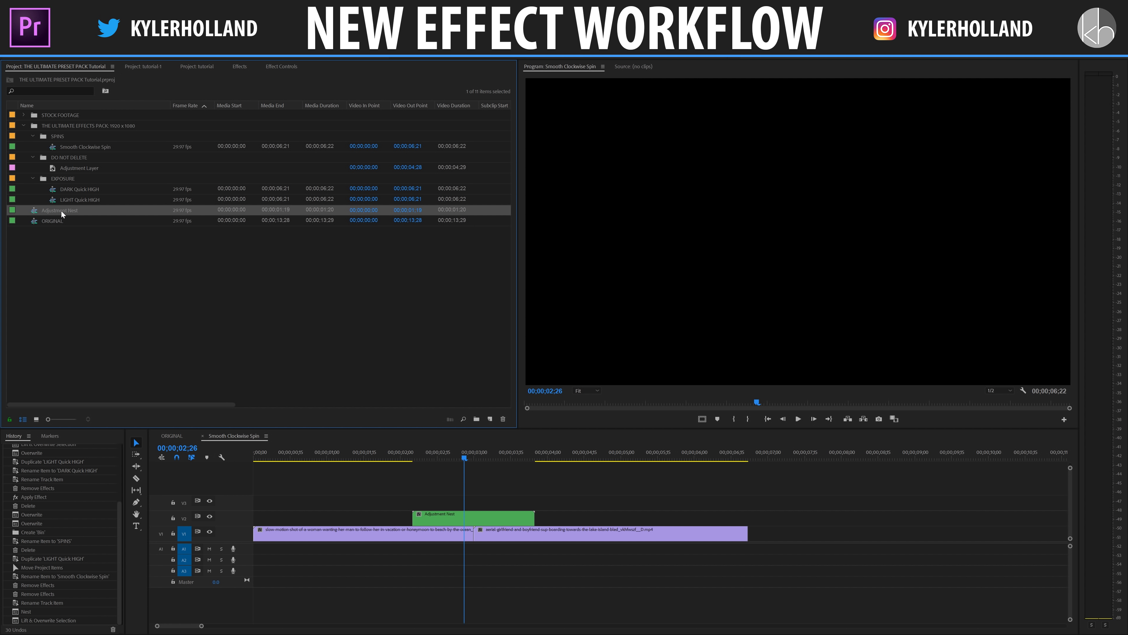
{"action": "left_click_drag", "start_coordinate": [57, 212], "coordinate": [70, 158]}
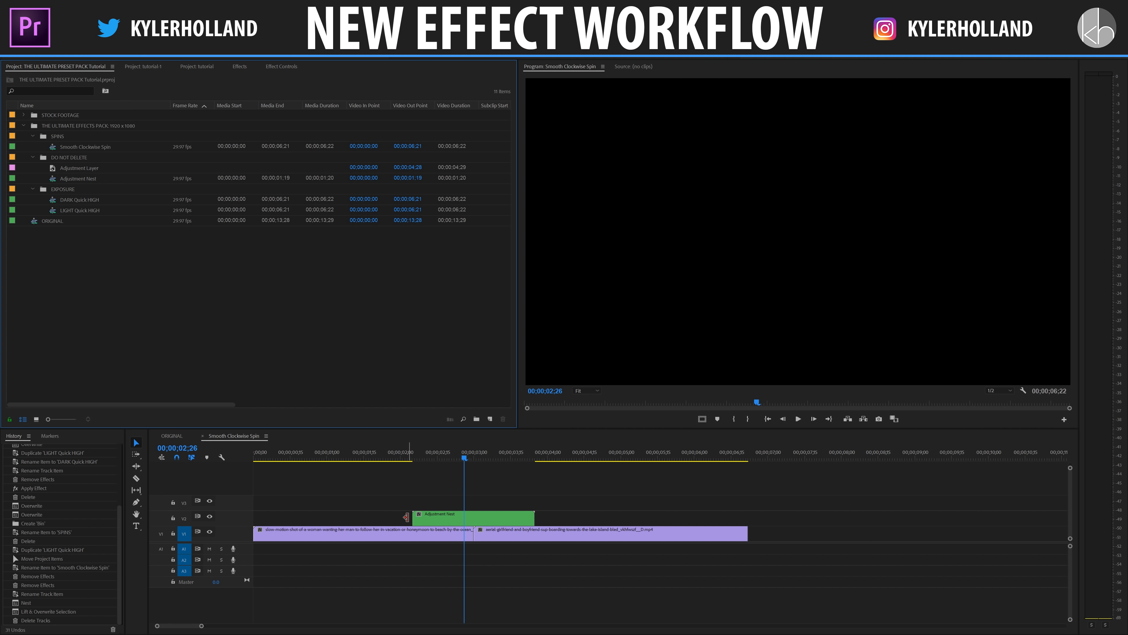
- Rename the Adjustment Nest clip on V2 to Smooth Clockwise Spin
{"action": "right_click", "coordinate": [448, 519]}
{"action": "left_click", "coordinate": [473, 478]}
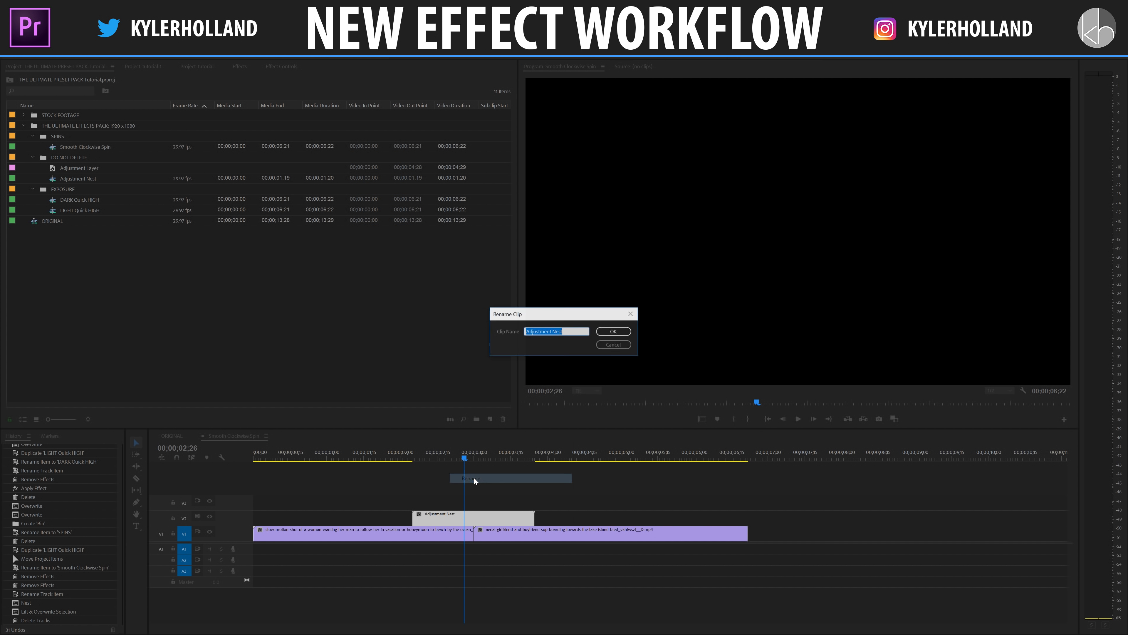
{"action": "type", "text": "S"}
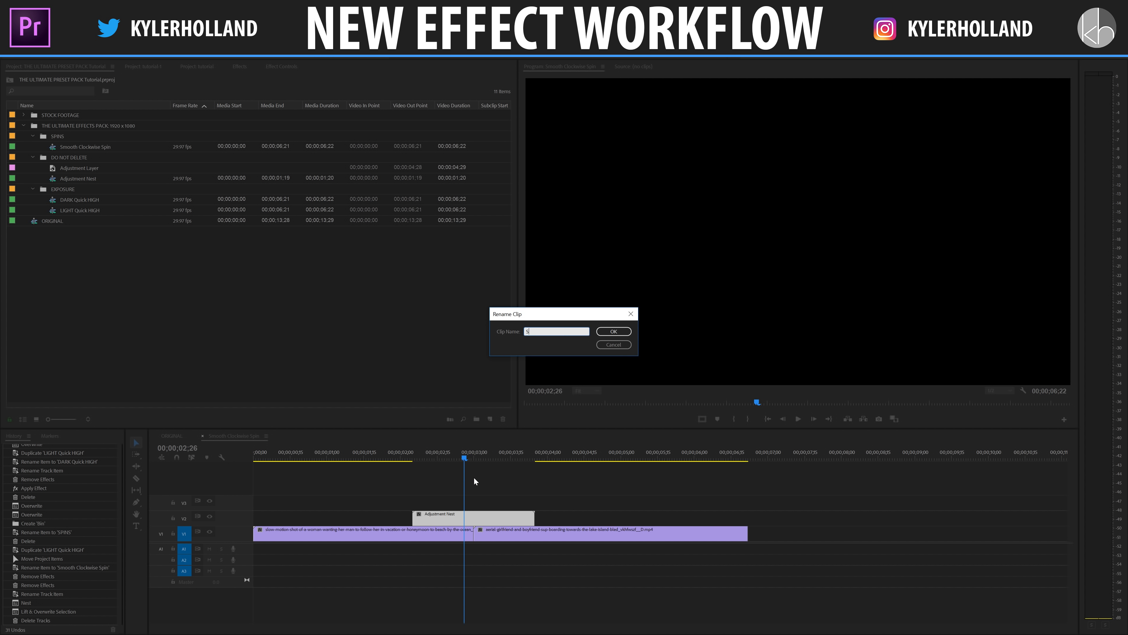
{"action": "type", "text": "mooth Clockwise Spin"}
{"action": "left_click", "coordinate": [613, 331]}
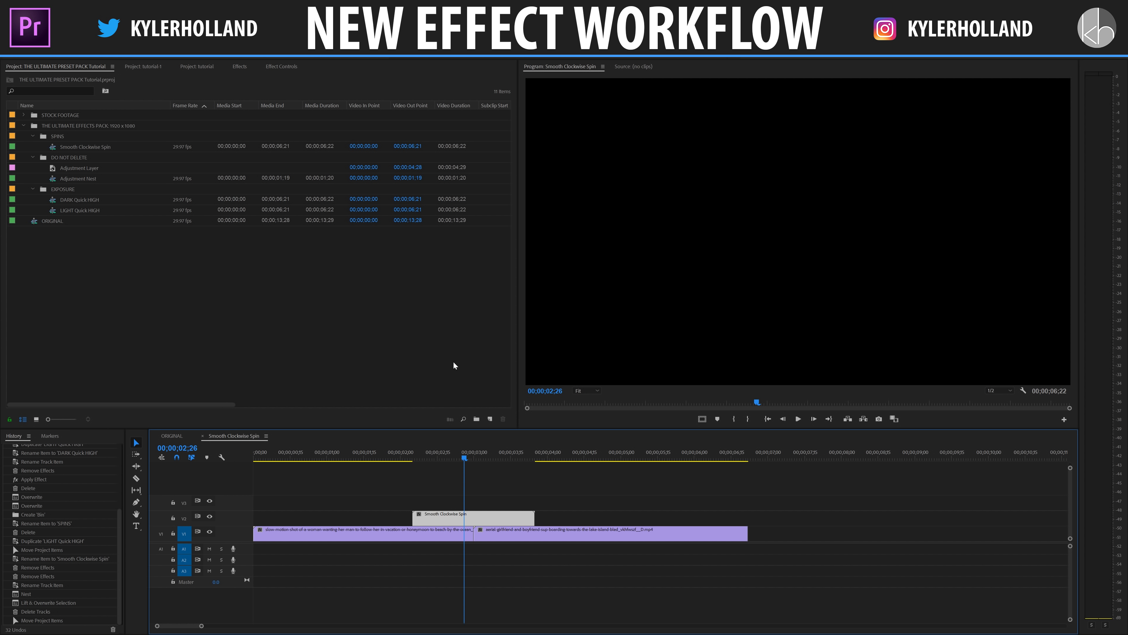
- Turn the Smooth Clockwise Spin nest clip on V2 into an adjustment layer so the footage beneath shows through
{"action": "left_click", "coordinate": [482, 458]}
{"action": "right_click", "coordinate": [457, 517]}
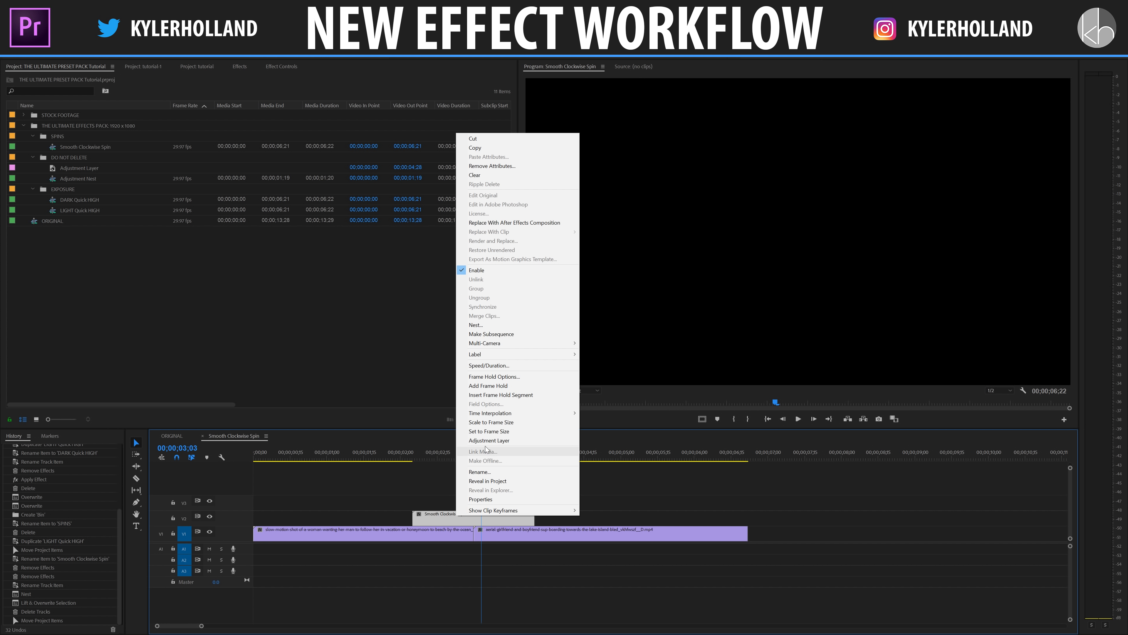
{"action": "left_click", "coordinate": [507, 440]}
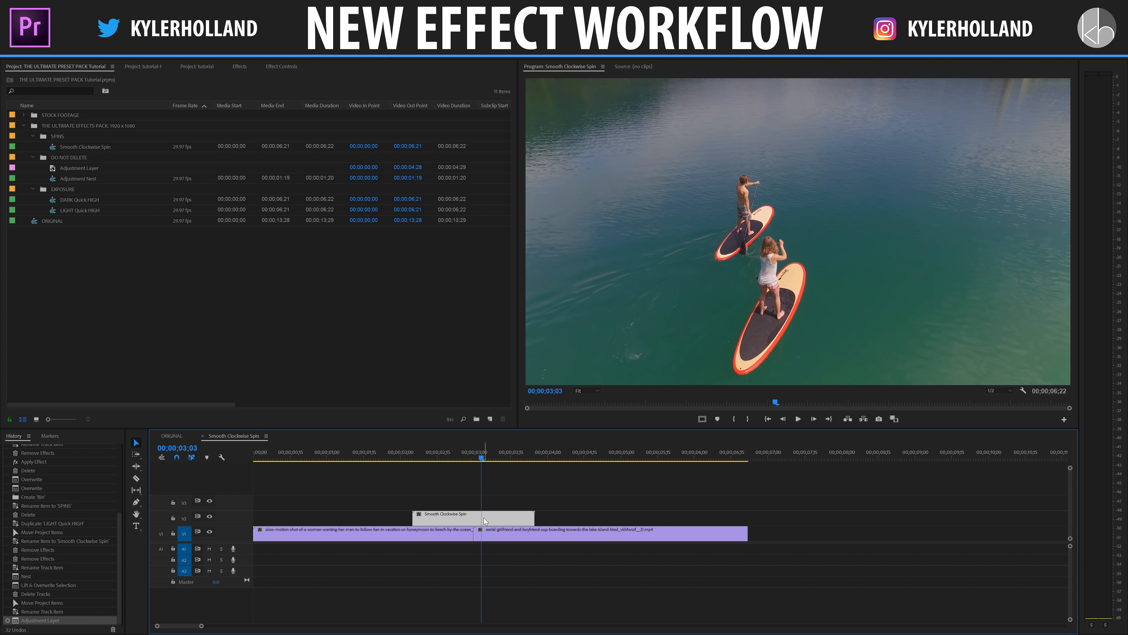
- Apply the 1080p Smooth Clockwise Spin preset to the nest clip on V2 and play back the transition
{"action": "left_click", "coordinate": [246, 68]}
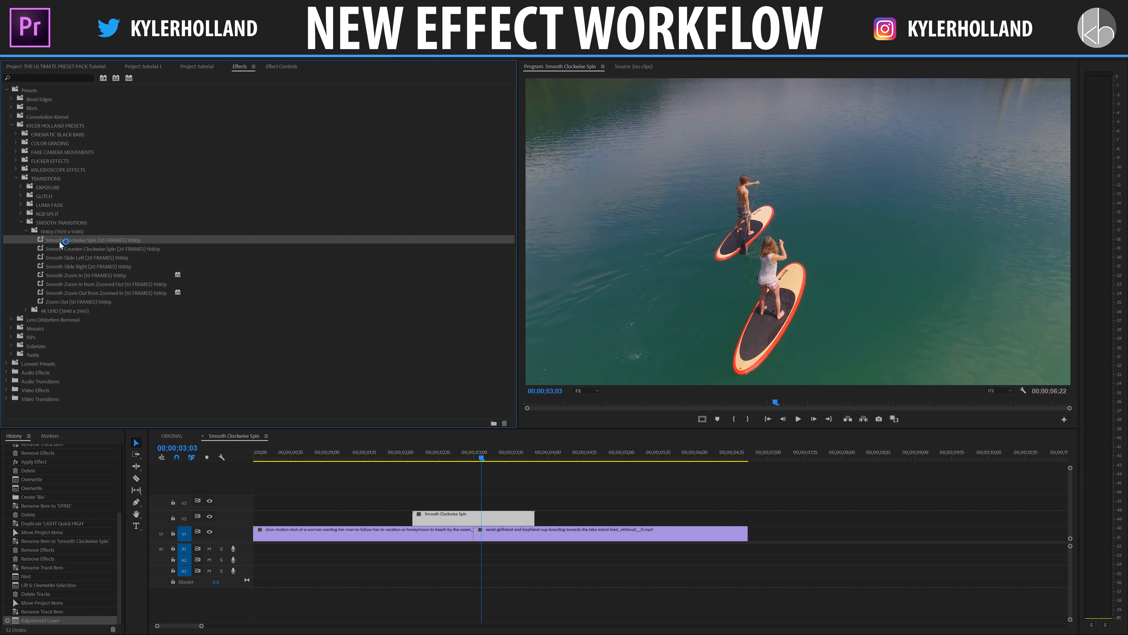
{"action": "left_click_drag", "start_coordinate": [70, 244], "coordinate": [445, 518]}
{"action": "left_click_drag", "start_coordinate": [416, 455], "coordinate": [430, 457]}
{"action": "key", "text": "space"}
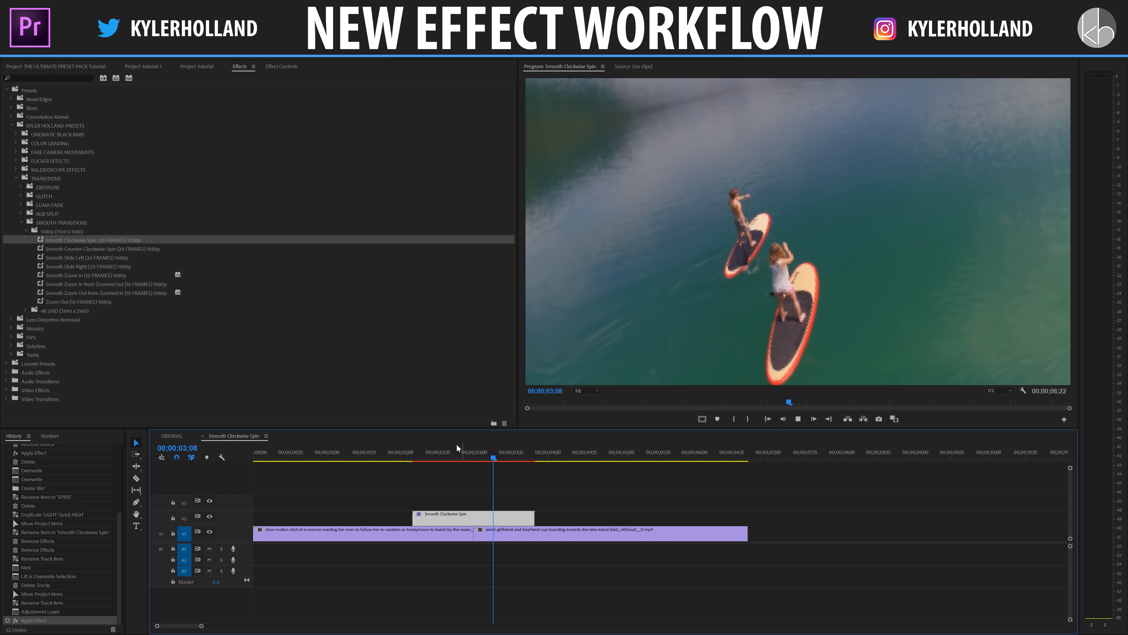
{"action": "left_click", "coordinate": [404, 455]}
{"action": "key", "text": "space"}
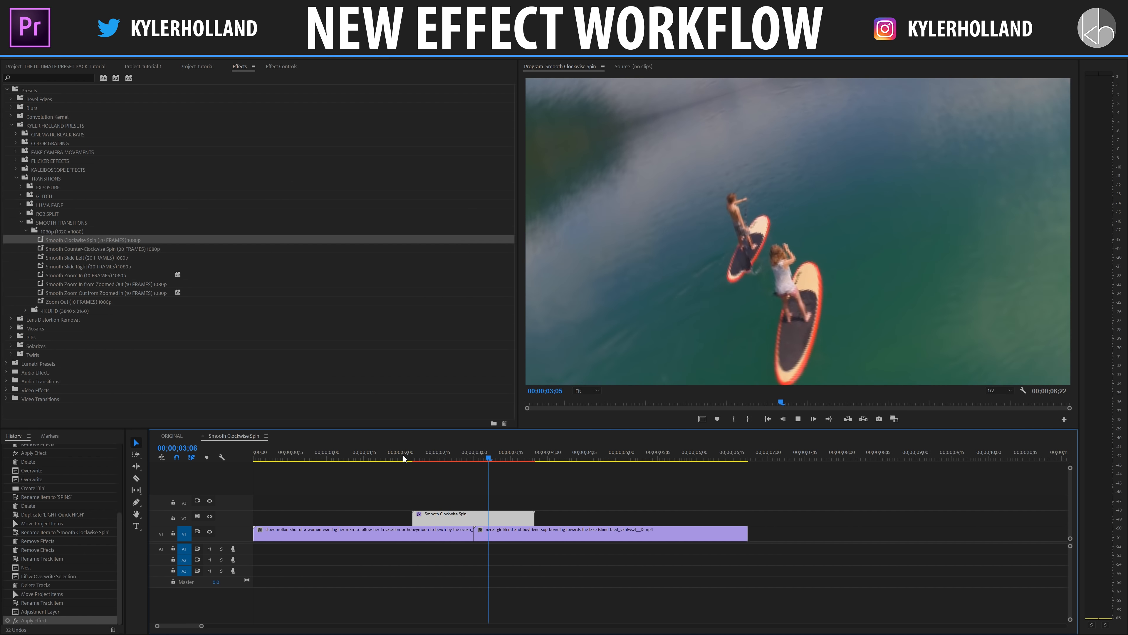
{"action": "key", "text": "space"}
{"action": "key", "text": "space"}
{"action": "left_click", "coordinate": [52, 71]}
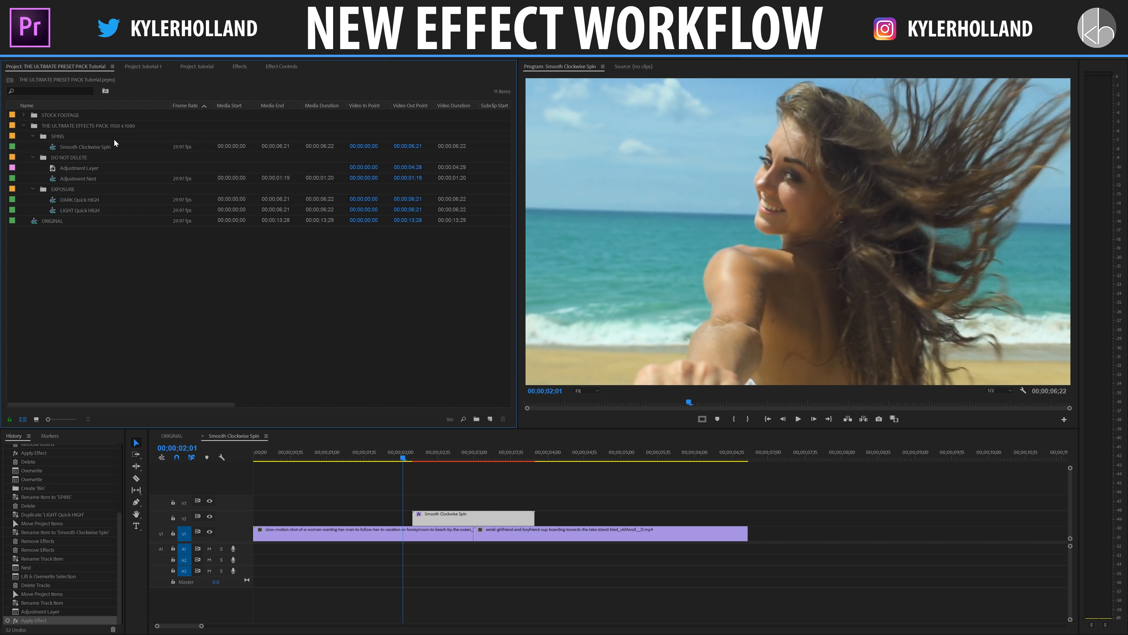
{"action": "left_click", "coordinate": [170, 435]}
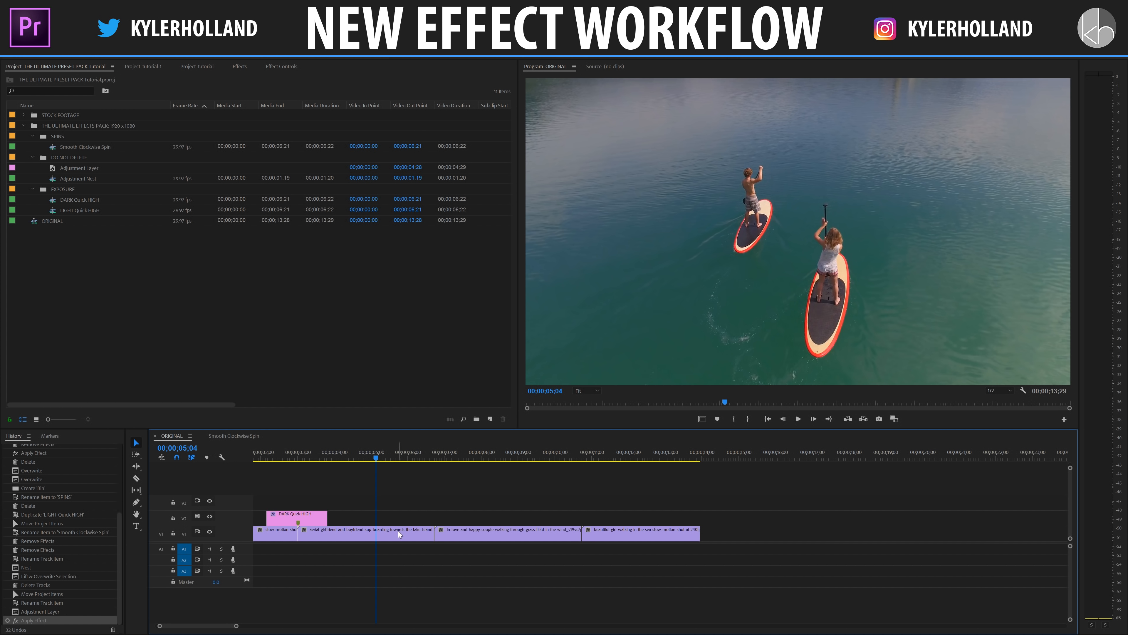
{"action": "left_click", "coordinate": [72, 148]}
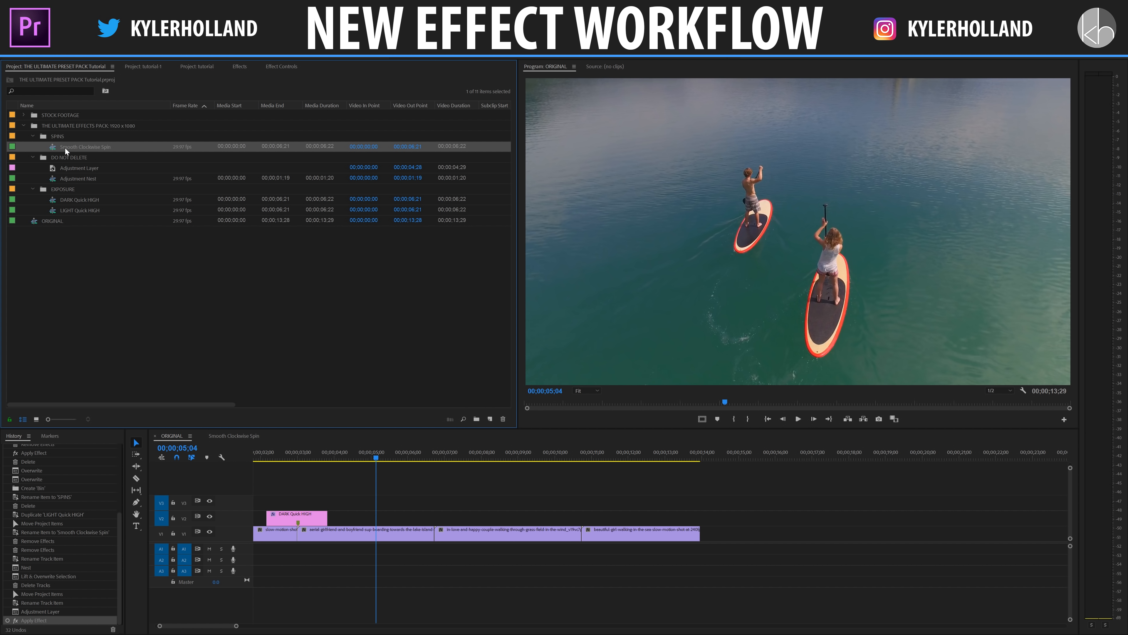
{"action": "left_click_drag", "start_coordinate": [66, 148], "coordinate": [417, 519]}
{"action": "key", "text": "ctrl+z"}
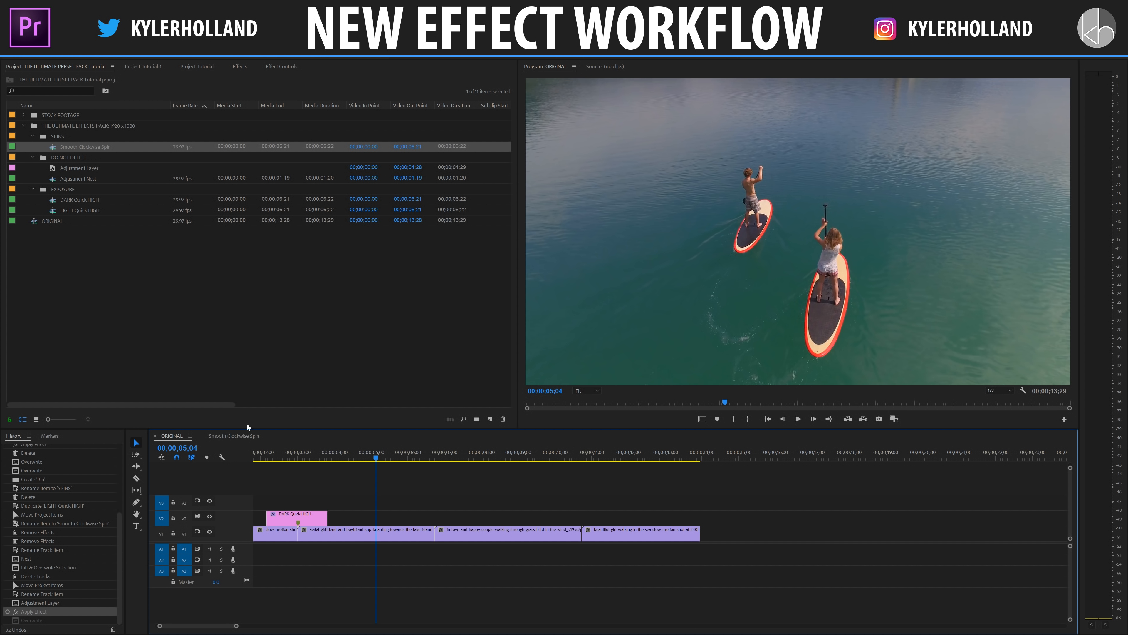
- Add a marker to the V2 clip in the Smooth Clockwise Spin sequence at the cut between the two V1 clips, 00;00;03;00
{"action": "left_click", "coordinate": [221, 436]}
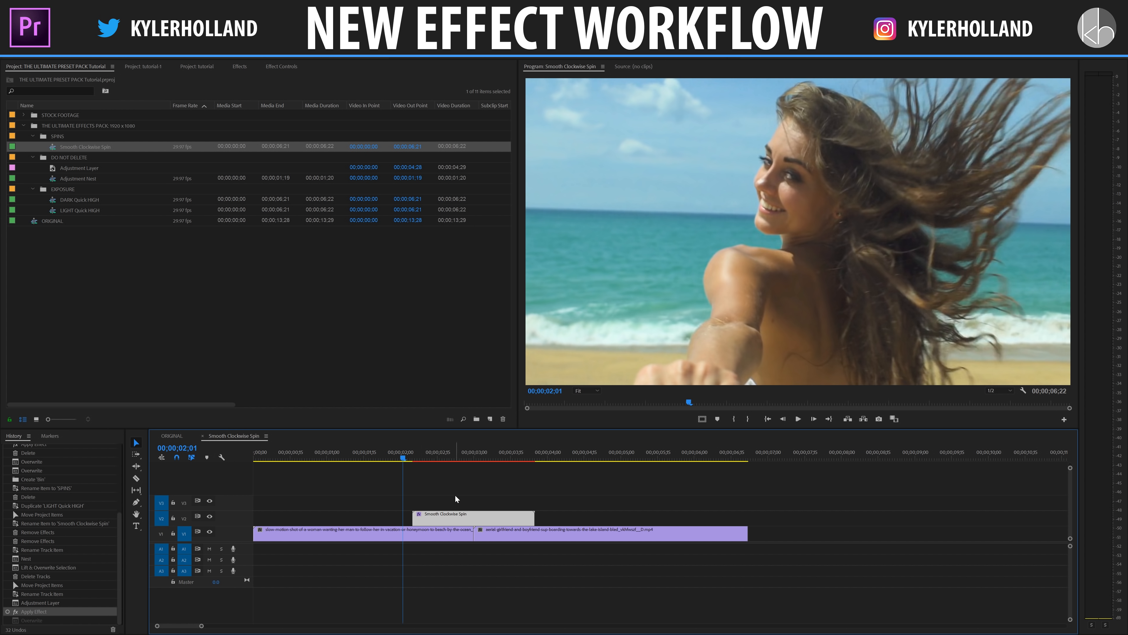
{"action": "key", "text": "Down"}
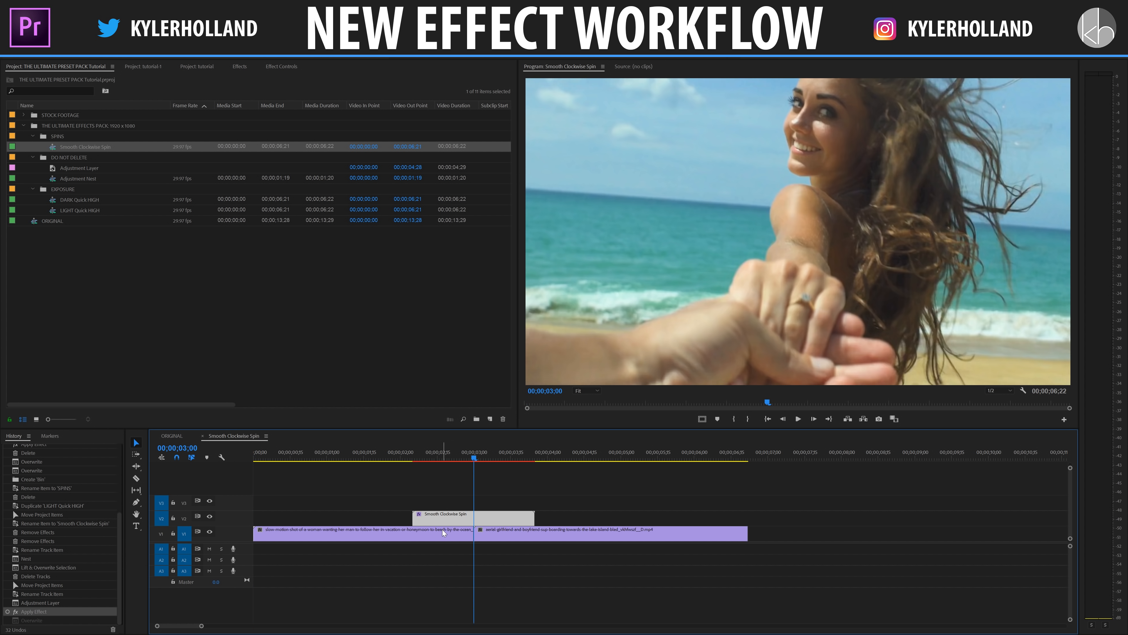
{"action": "key", "text": "m"}
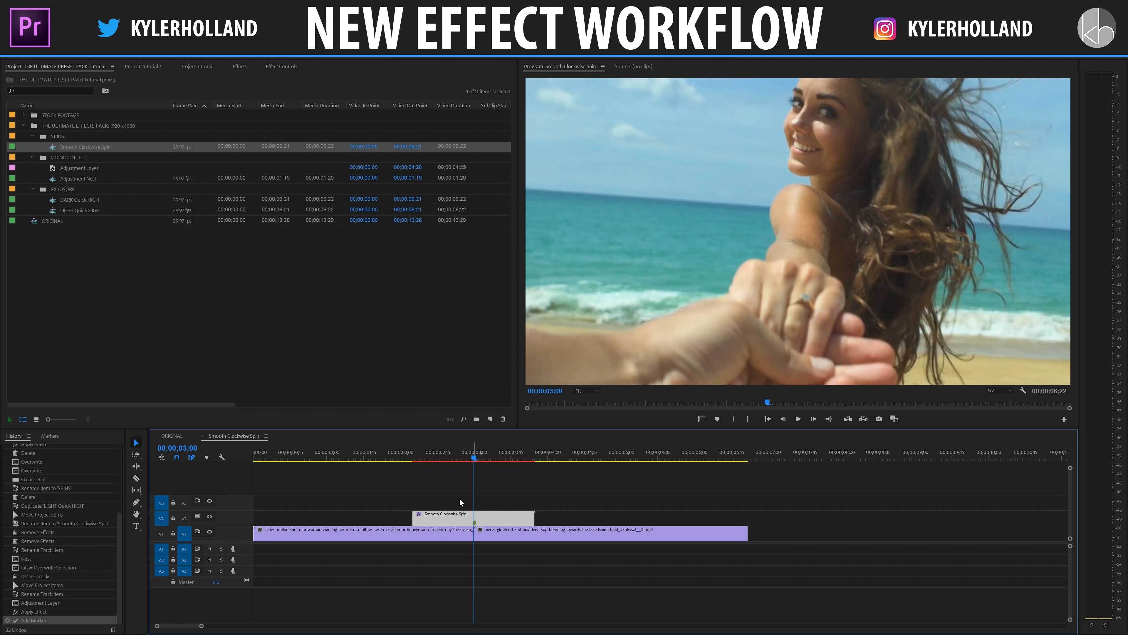
- Place the Smooth Clockwise Spin effect on V2 in ORIGINAL, its marker on the cut after the paddleboard clip, and play it back
{"action": "left_click", "coordinate": [202, 435]}
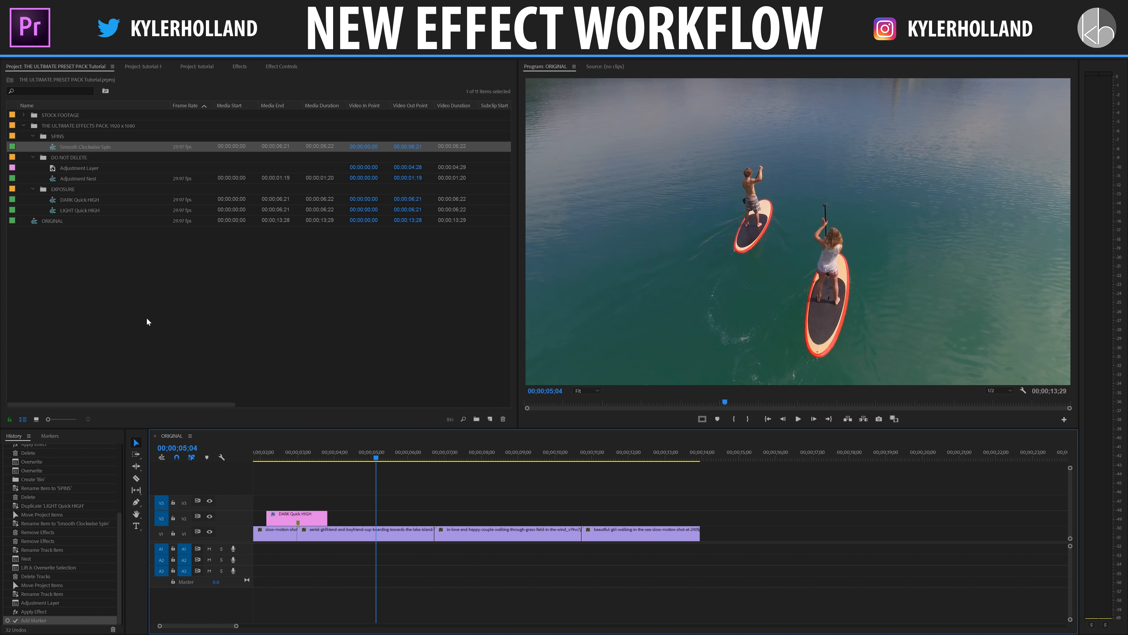
{"action": "left_click_drag", "start_coordinate": [53, 150], "coordinate": [405, 515]}
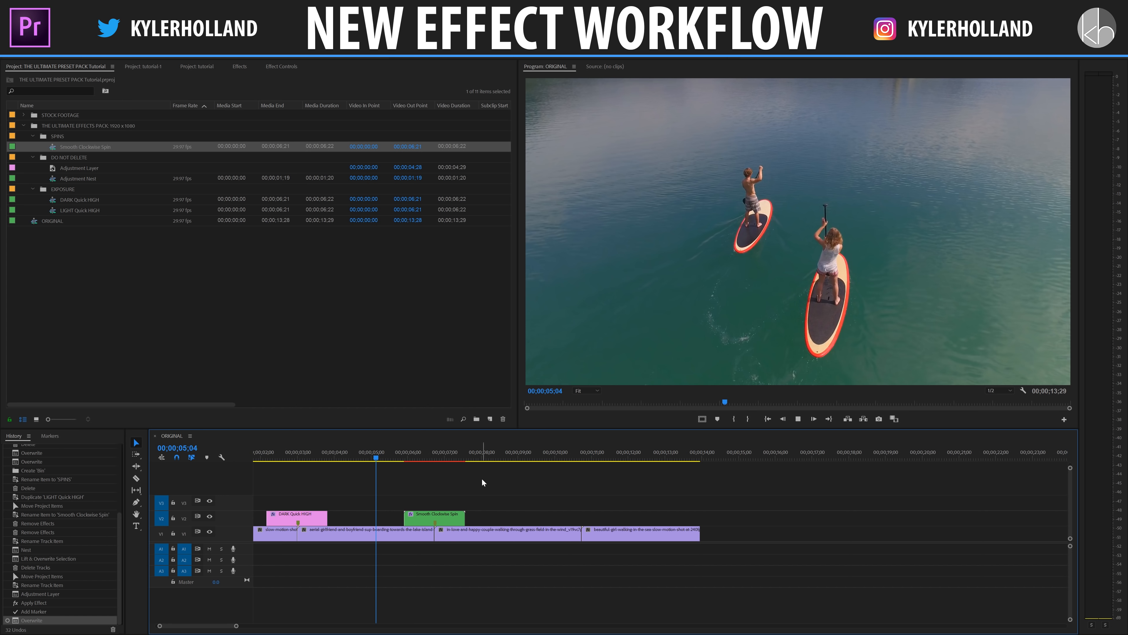
{"action": "key", "text": "space"}
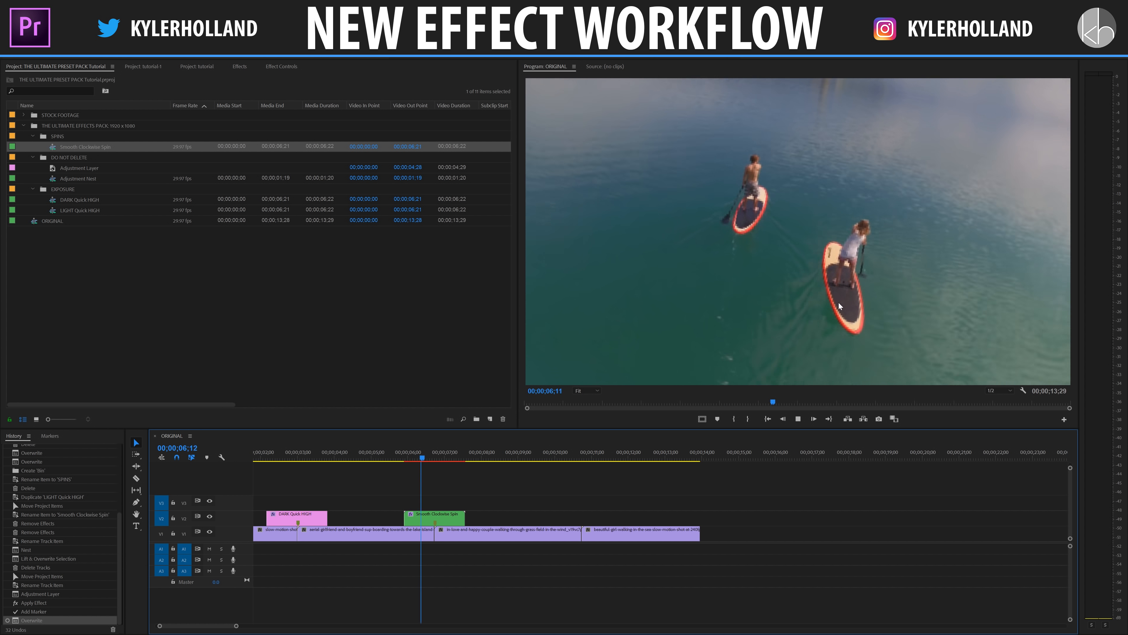
{"action": "mouse_move", "coordinate": [471, 453]}
{"action": "left_mouse_down"}
{"action": "mouse_move", "coordinate": [493, 458]}
{"action": "mouse_move", "coordinate": [478, 459]}
{"action": "left_mouse_up"}
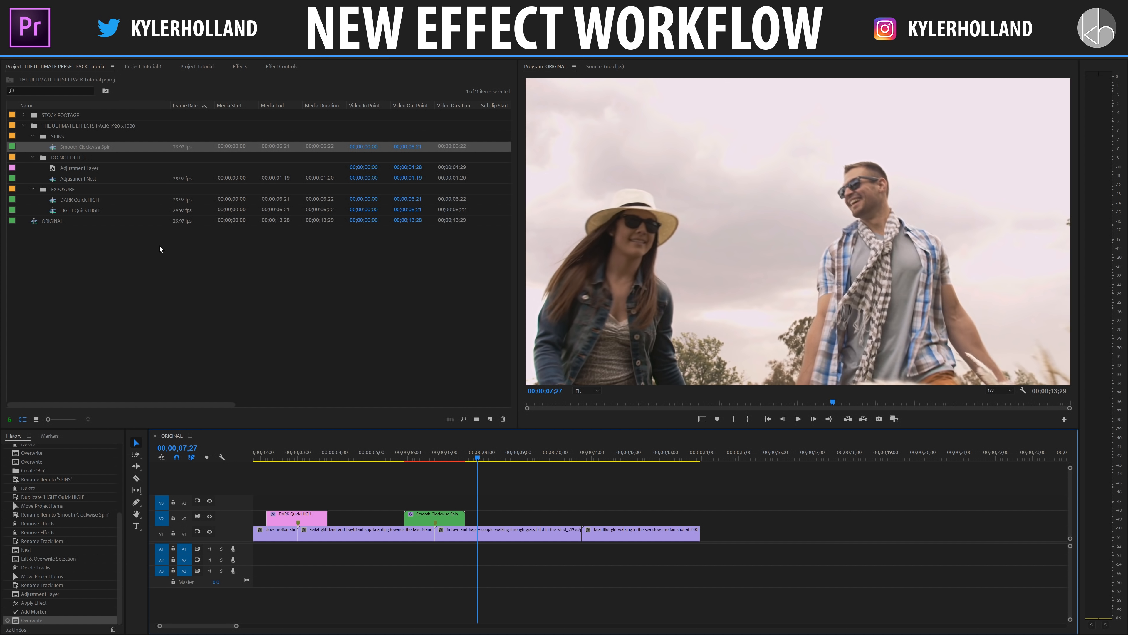
- Open the Smooth Clockwise Spin sequence and add the 01522-swoosh-1 WAV file from the SOUNDS\WHOOSH folder to the first audio track
{"action": "double_click", "coordinate": [49, 147]}
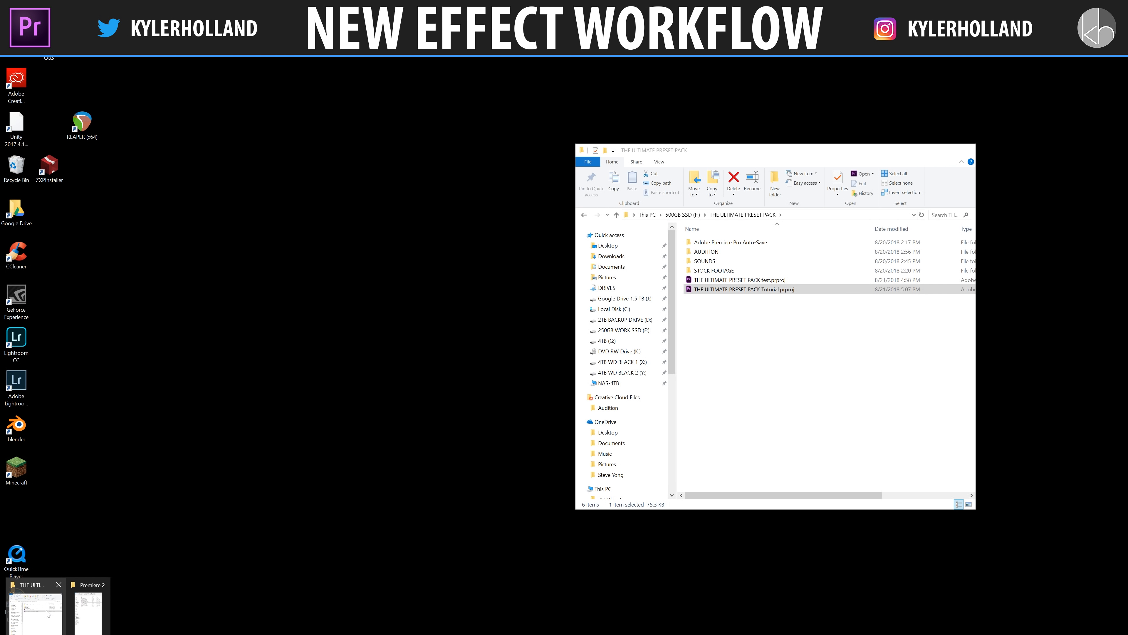
{"action": "left_click", "coordinate": [54, 613]}
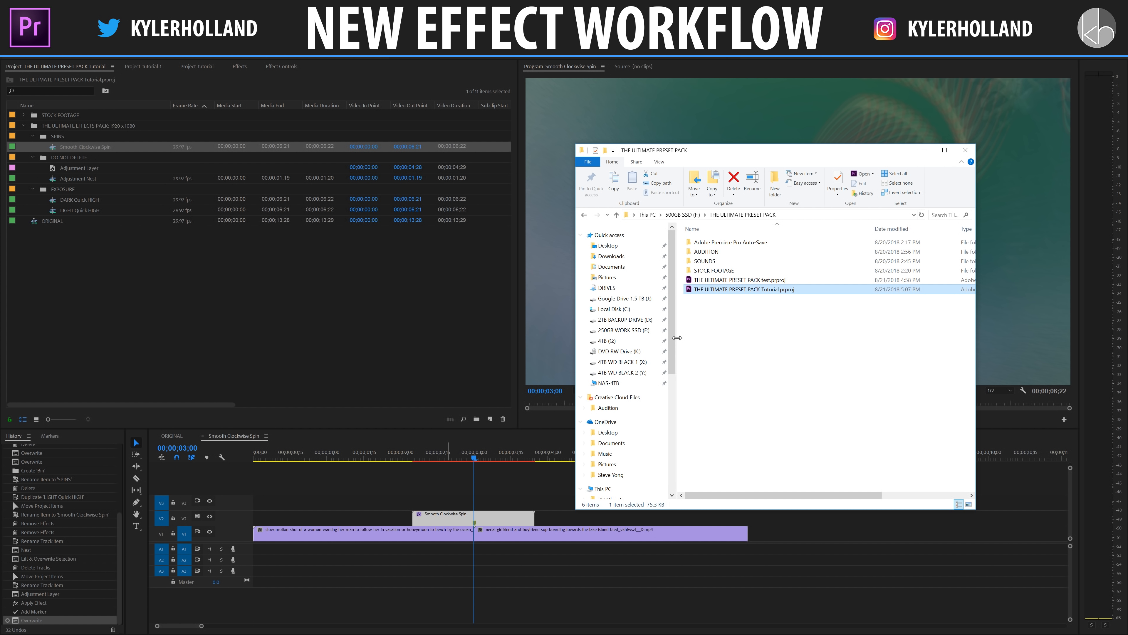
{"action": "double_click", "coordinate": [708, 261]}
{"action": "double_click", "coordinate": [708, 253]}
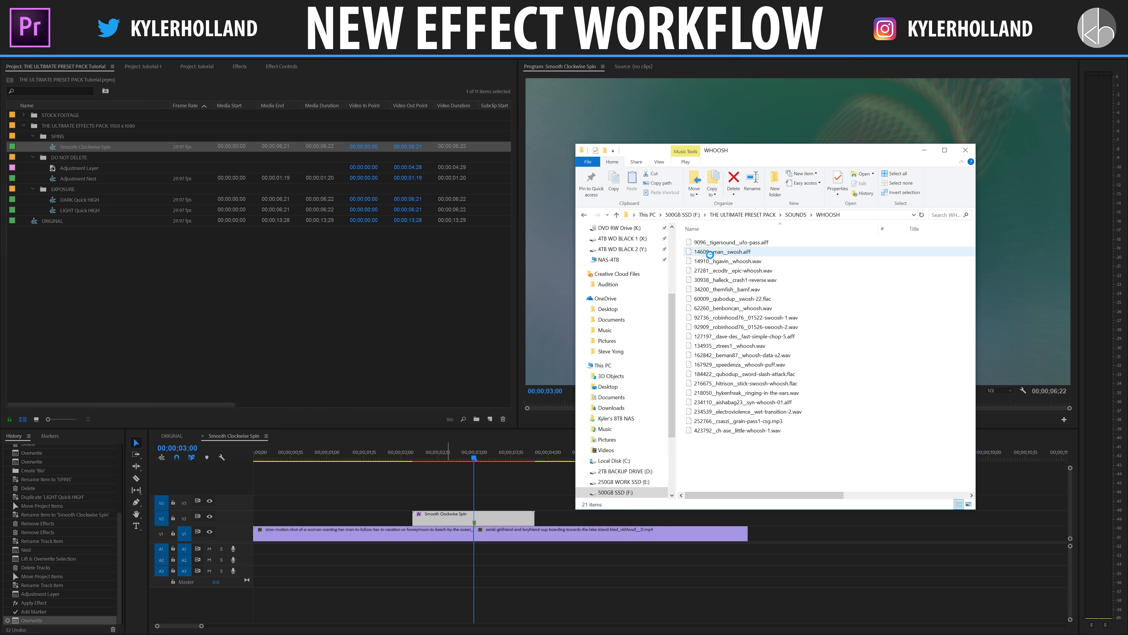
{"action": "left_click_drag", "start_coordinate": [751, 317], "coordinate": [437, 557]}
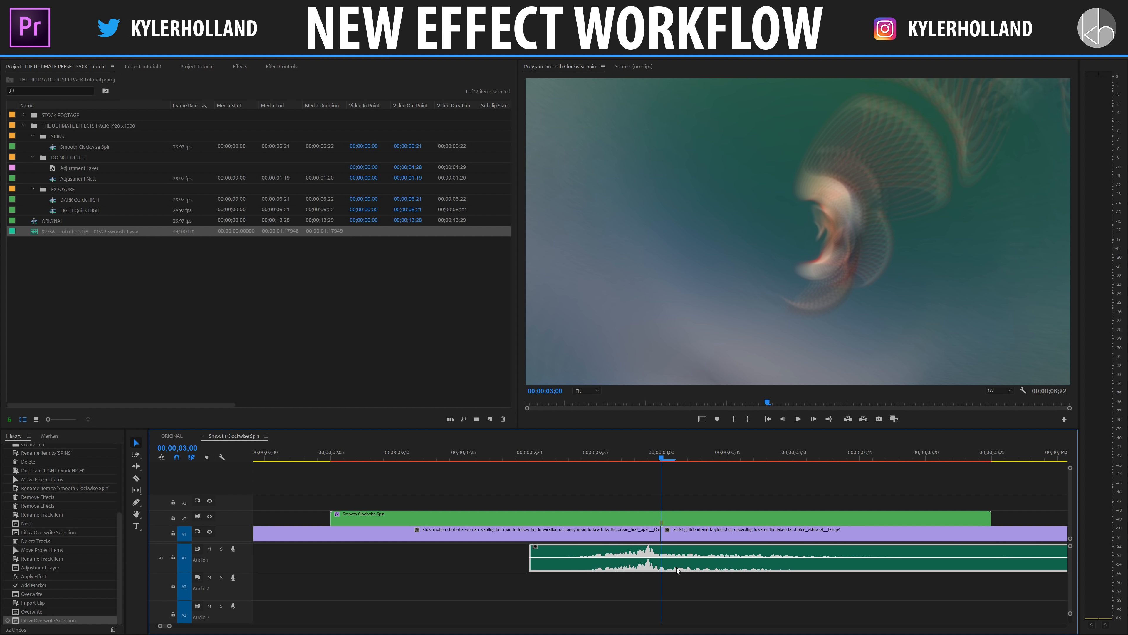
- Align the swoosh sound's peak with the cut at 00;00;03;00 and play back the result
{"action": "left_click_drag", "start_coordinate": [678, 553], "coordinate": [690, 552]}
{"action": "key", "text": "space"}
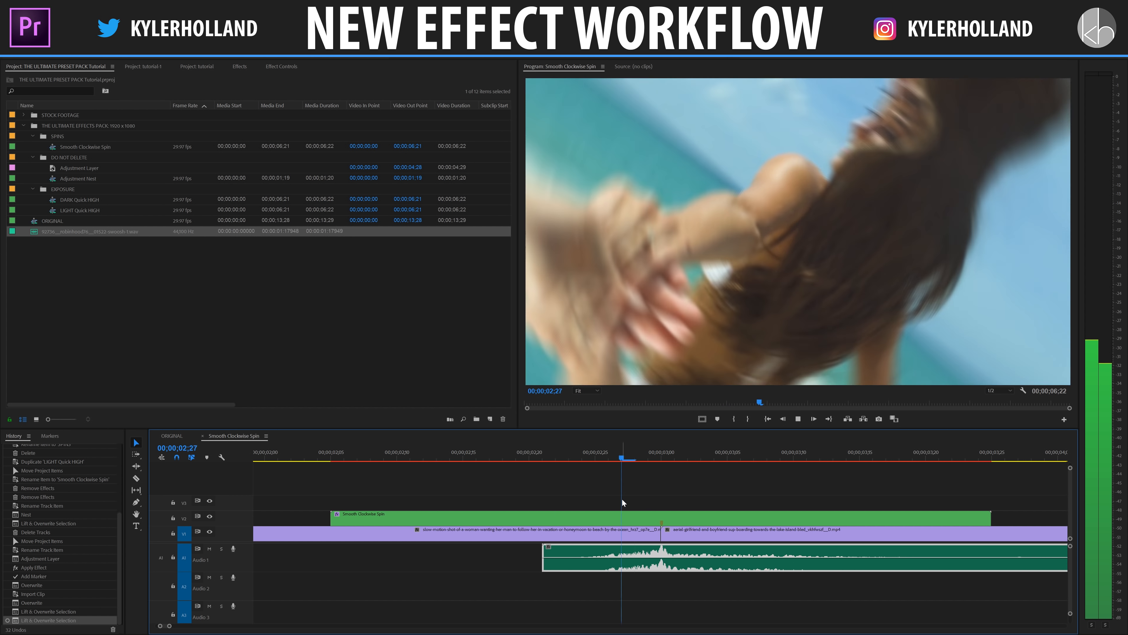
{"action": "key", "text": "minus"}
{"action": "key", "text": "minus"}
{"action": "key", "text": "minus"}
{"action": "key", "text": "minus"}
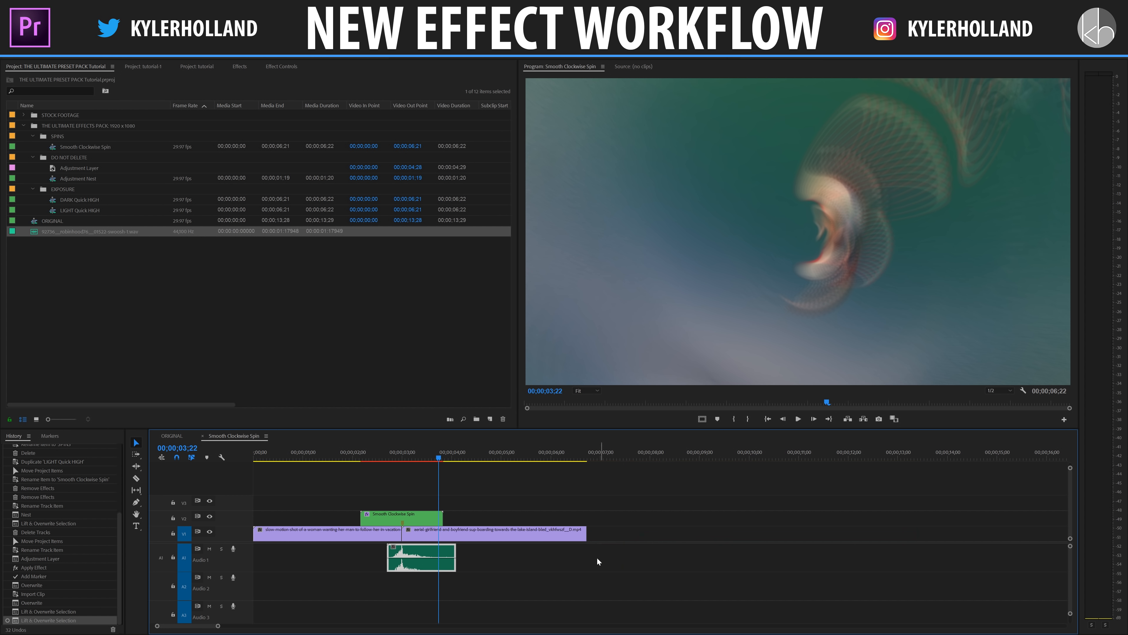
- Adjust the swoosh clip's audio gain by -5 dB and return to the ORIGINAL sequence
{"action": "right_click", "coordinate": [437, 549]}
{"action": "left_click", "coordinate": [460, 468]}
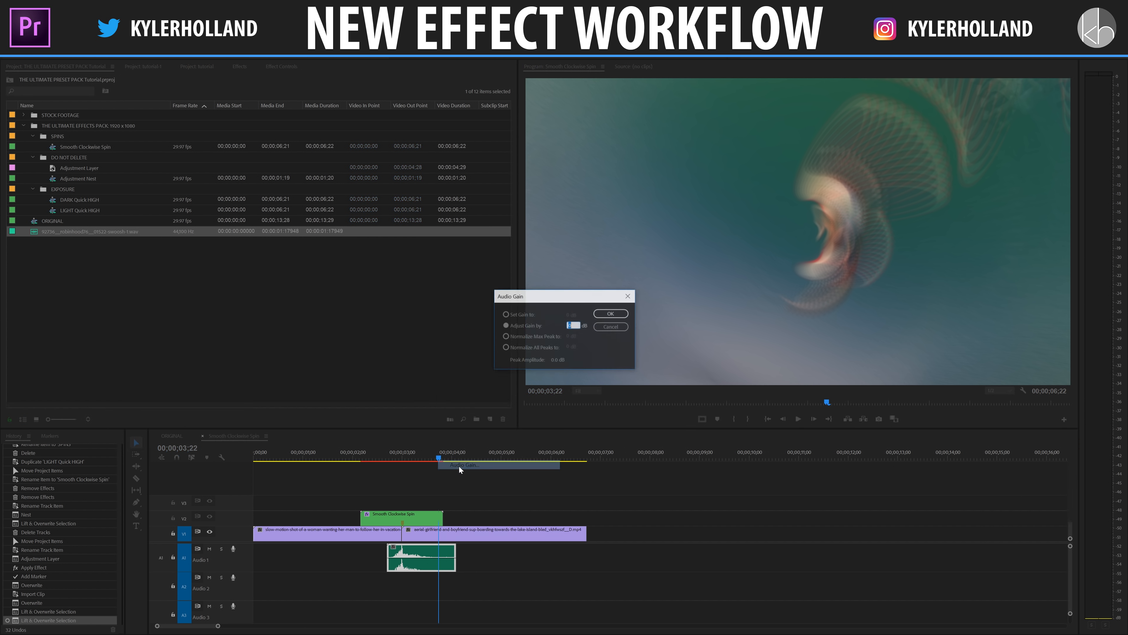
{"action": "type", "text": "-5"}
{"action": "key", "text": "Return"}
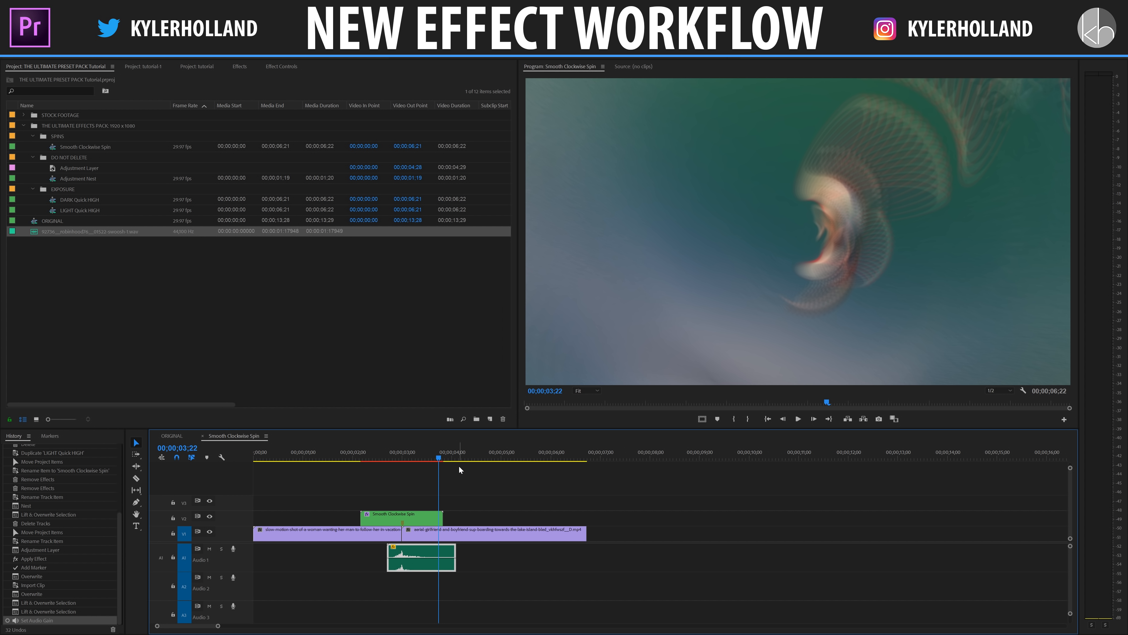
{"action": "left_click", "coordinate": [202, 436]}
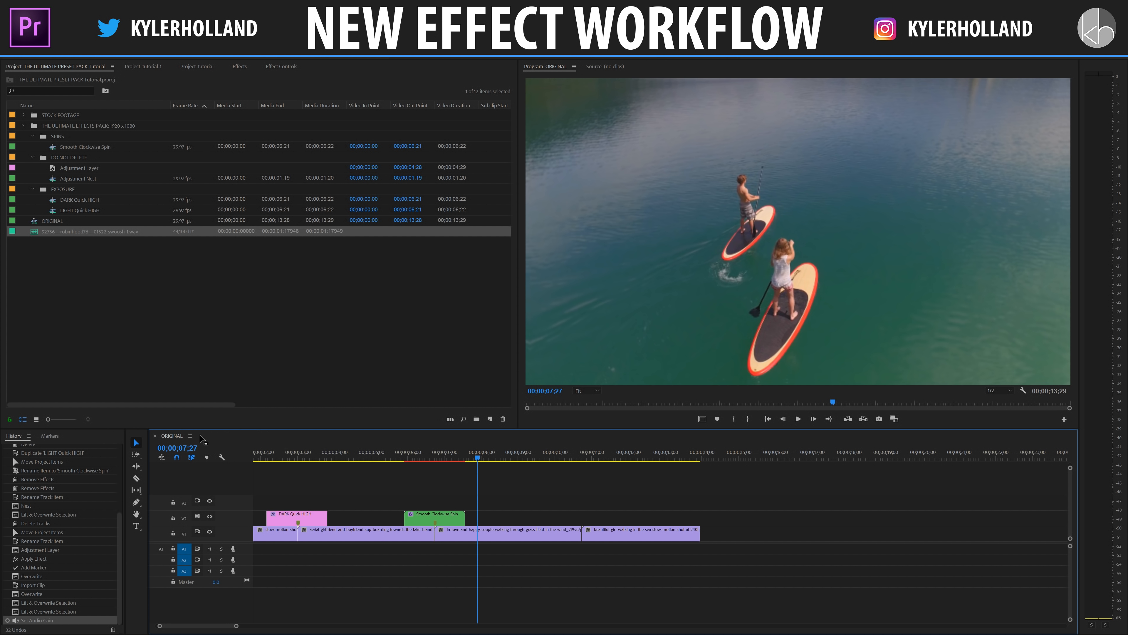
- Remove the Smooth Clockwise Spin from V2, place it again with its marker on the cut before the last clip, and play it back
{"action": "left_click", "coordinate": [422, 511]}
{"action": "key", "text": "Delete"}
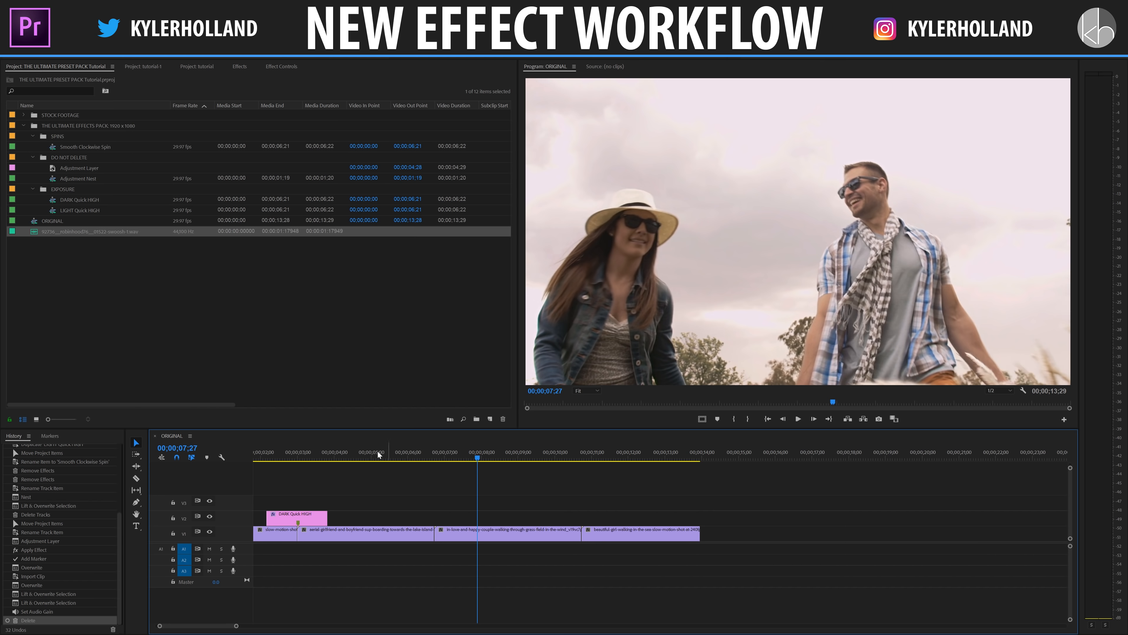
{"action": "left_click", "coordinate": [186, 299]}
{"action": "left_click", "coordinate": [78, 147]}
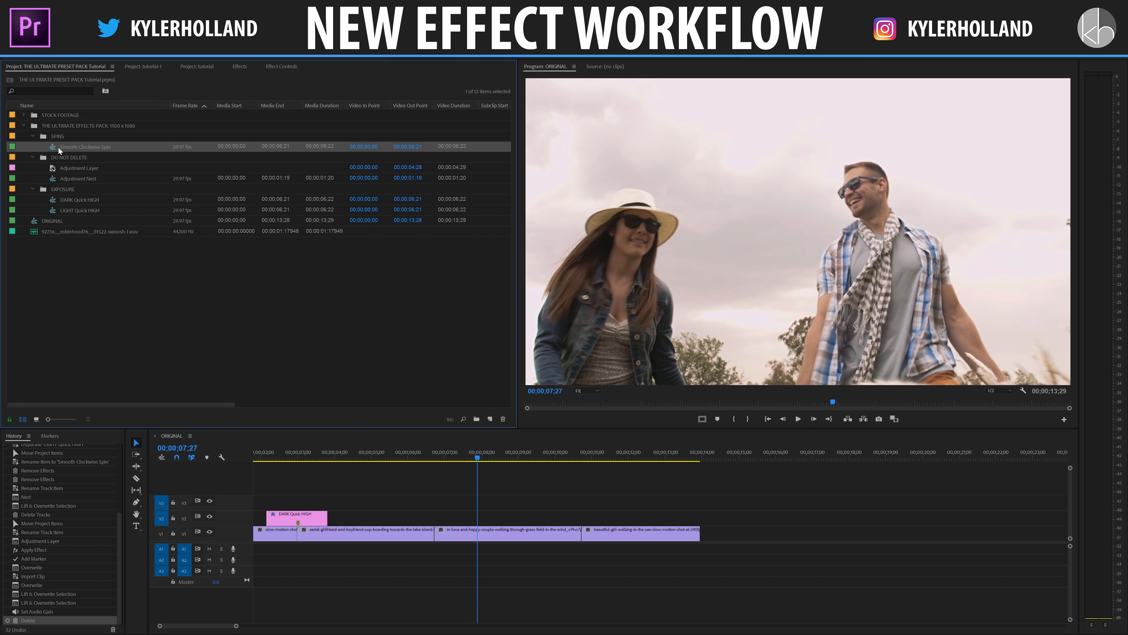
{"action": "left_click_drag", "start_coordinate": [53, 147], "coordinate": [590, 519]}
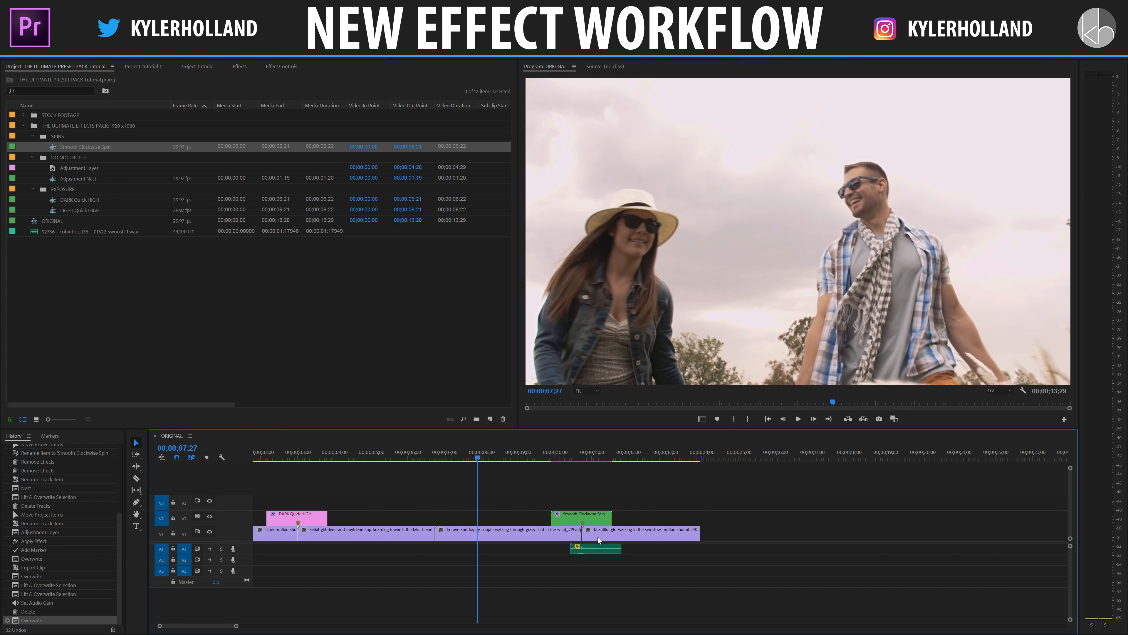
{"action": "key", "text": "space"}
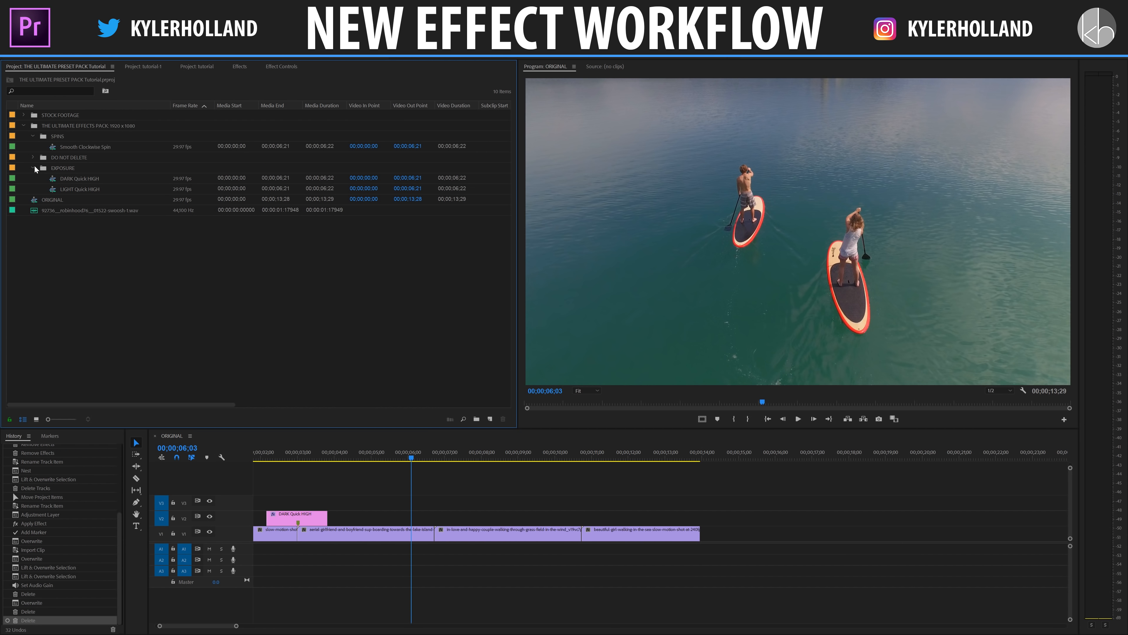
- Try to delete the imported swoosh WAV file from the project despite its sequence references, and undo the deletion
{"action": "left_click", "coordinate": [33, 157]}
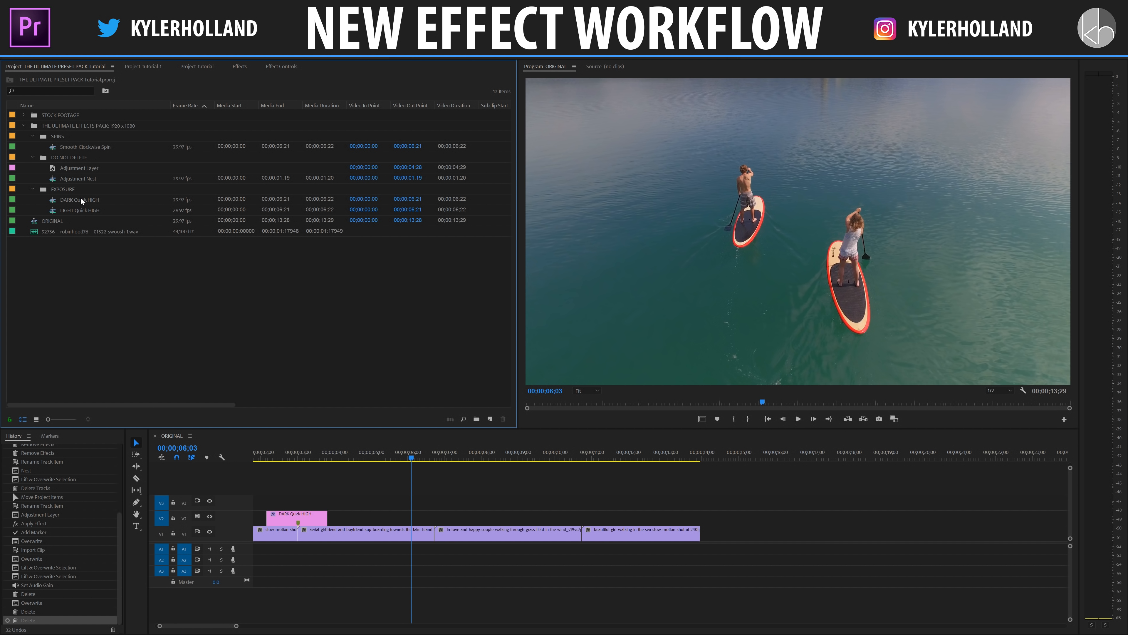
{"action": "left_click", "coordinate": [92, 231]}
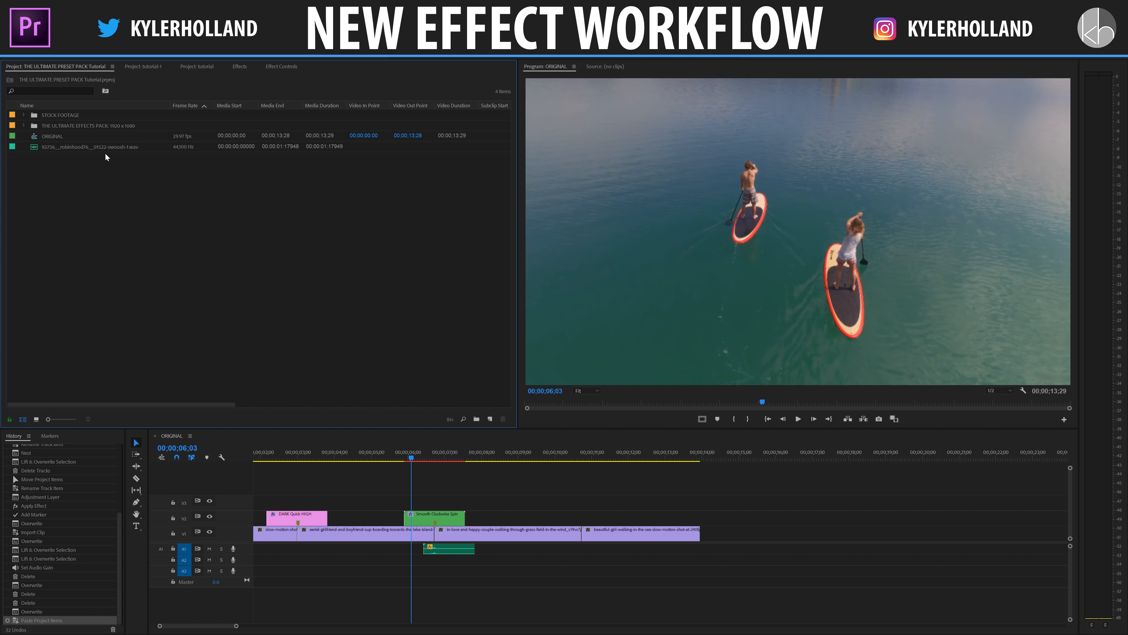
{"action": "left_click", "coordinate": [107, 150]}
{"action": "key", "text": "Delete"}
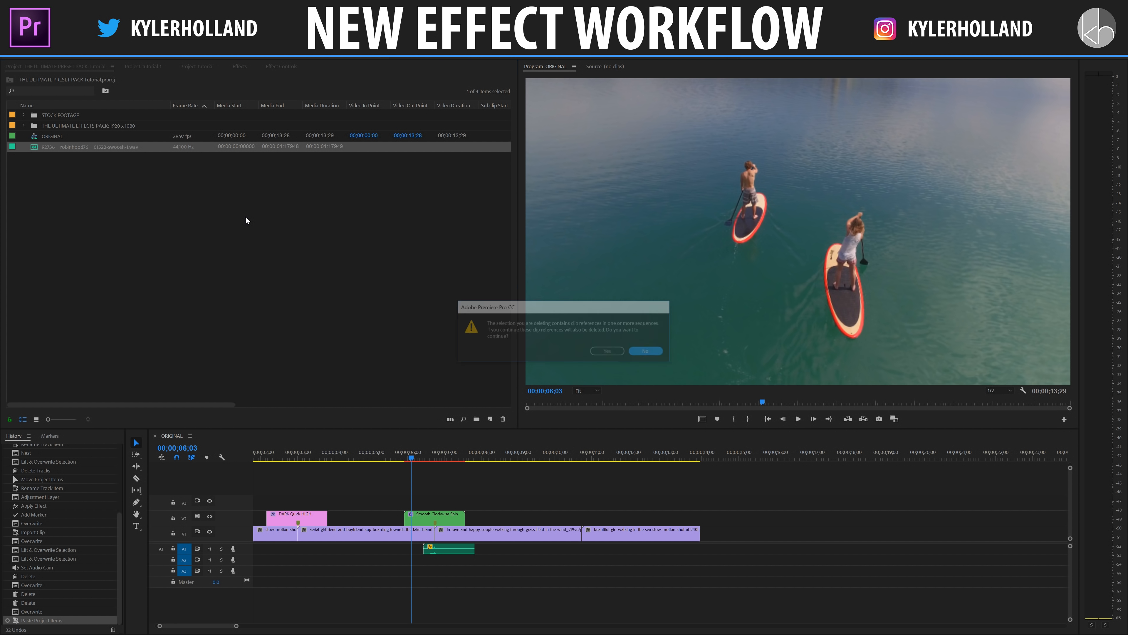
{"action": "left_click", "coordinate": [601, 352]}
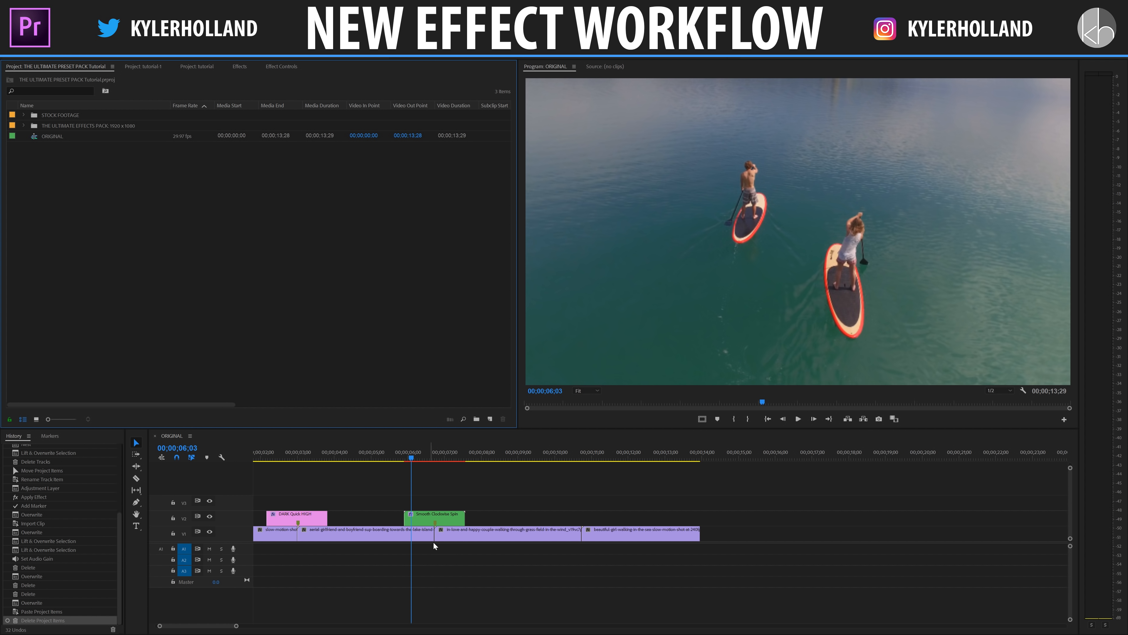
{"action": "key", "text": "ctrl+z"}
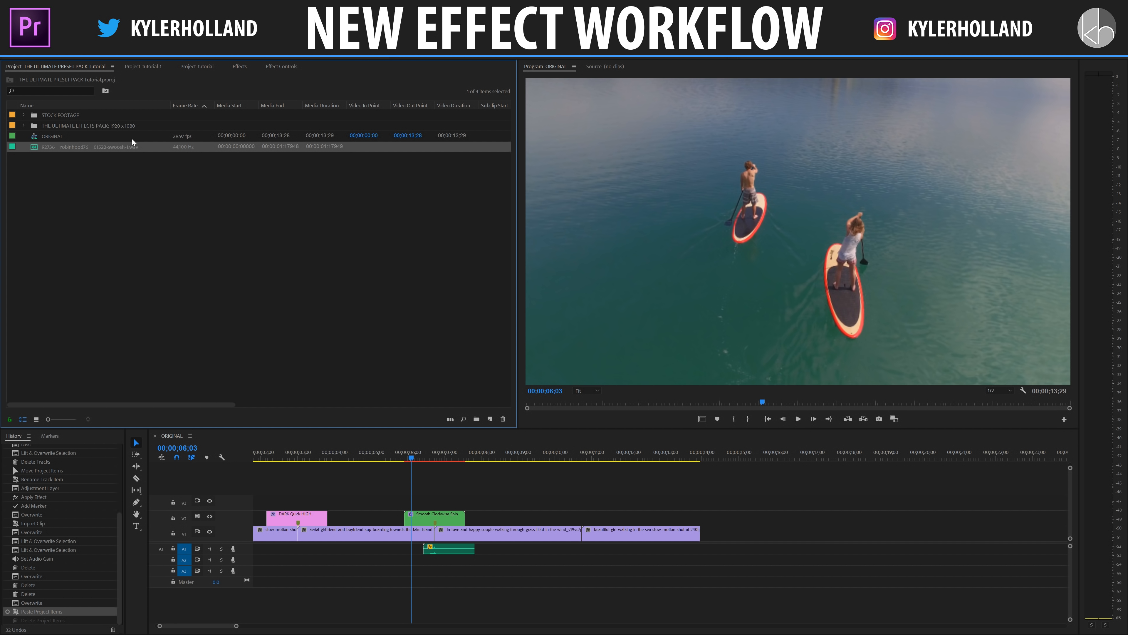
- Create a bin named IMPORTANT FILES inside the DO NOT DELETE bin of the effects pack
{"action": "left_click", "coordinate": [24, 124]}
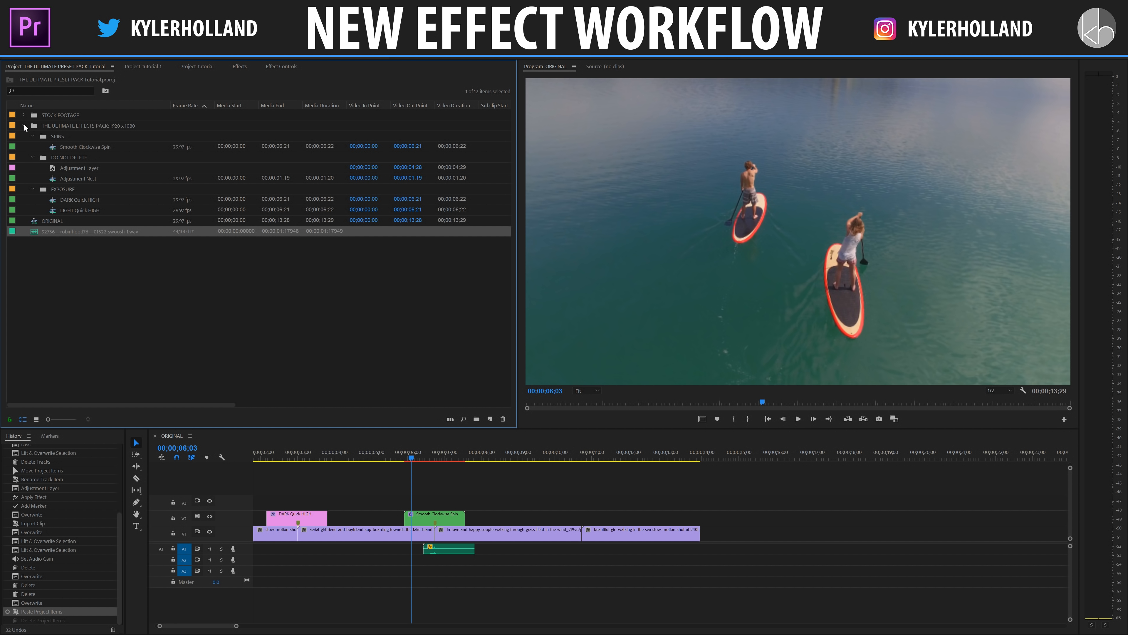
{"action": "left_click", "coordinate": [52, 127]}
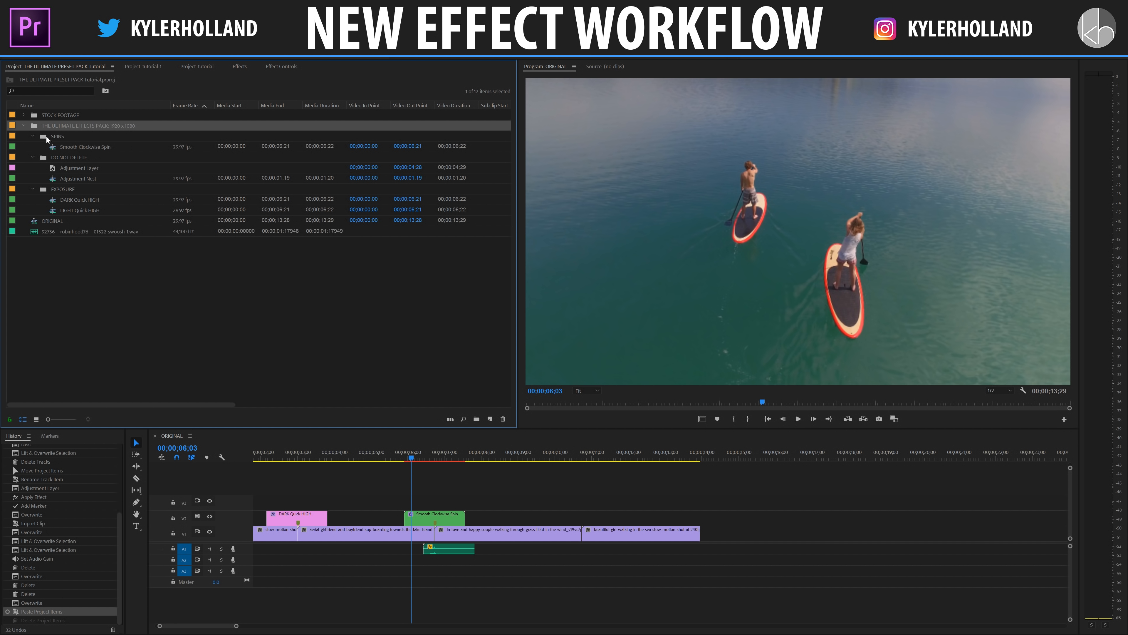
{"action": "right_click", "coordinate": [81, 156]}
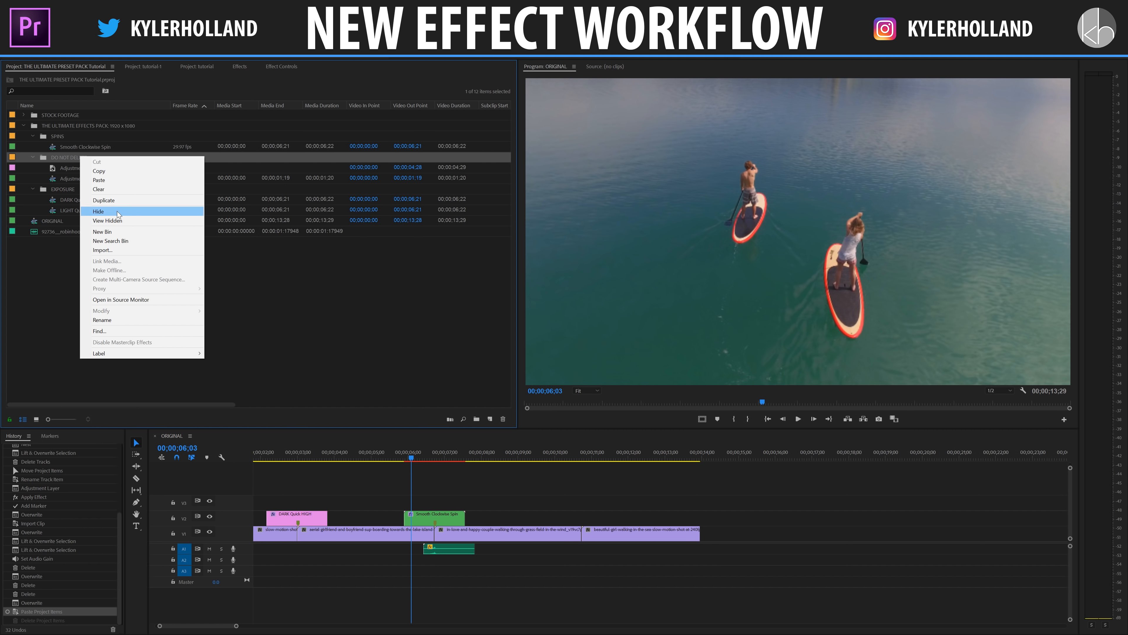
{"action": "left_click", "coordinate": [120, 232]}
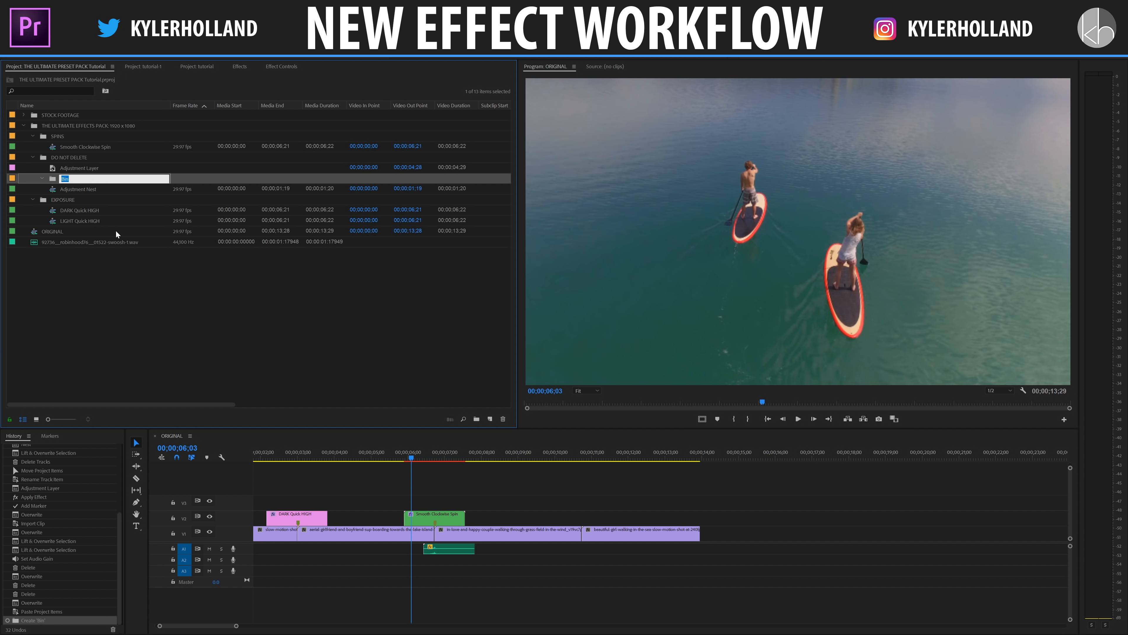
{"action": "type", "text": "IM"}
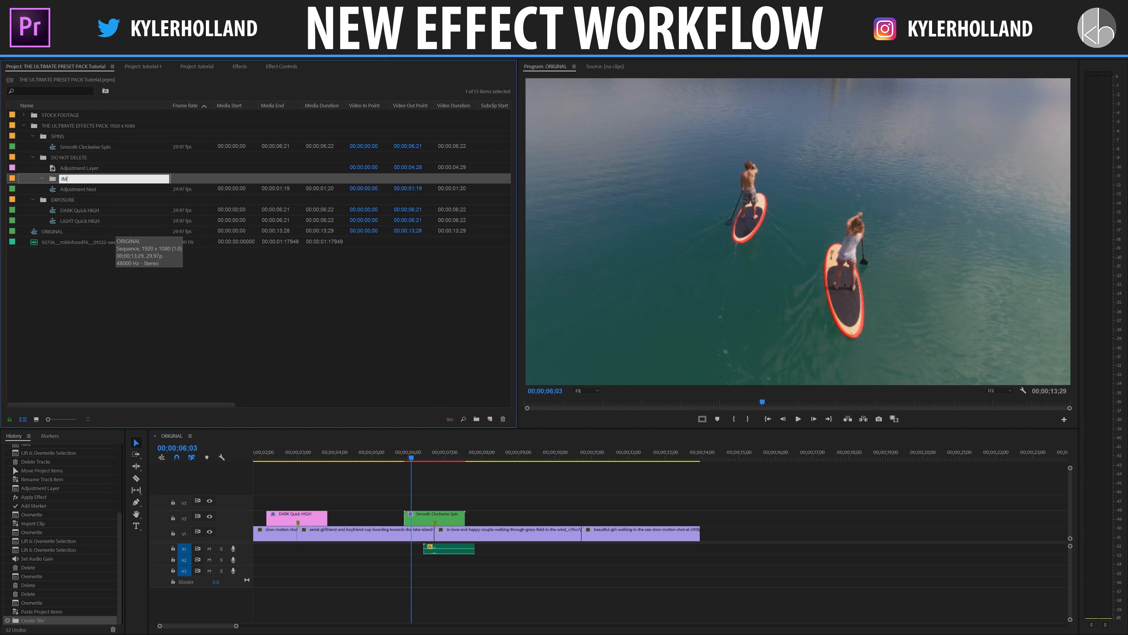
{"action": "type", "text": "PORTANT FILES"}
{"action": "key", "text": "Return"}
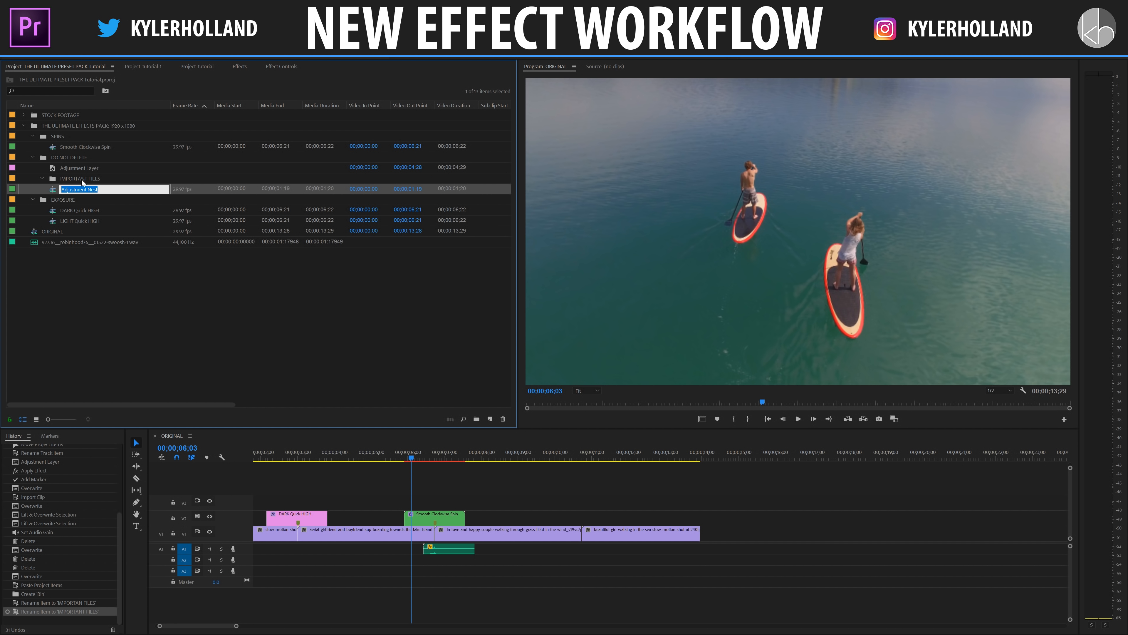
- Move the swoosh WAV file into the IMPORTANT FILES bin and the STOCK FOOTAGE bin into the effects pack
{"action": "left_click", "coordinate": [79, 258]}
{"action": "left_click", "coordinate": [89, 245]}
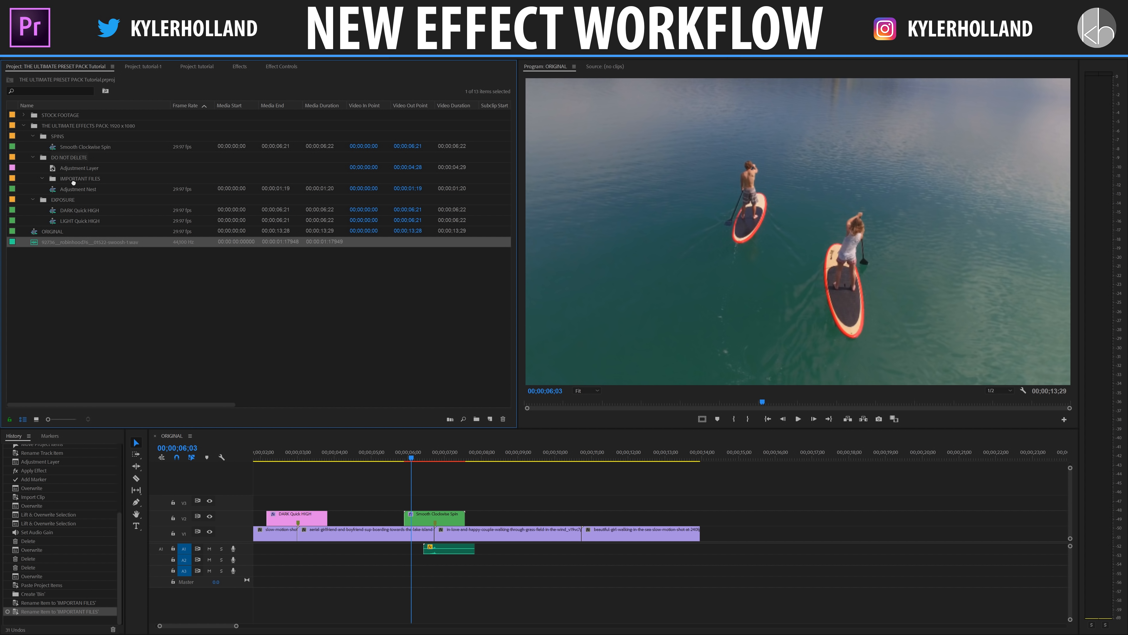
{"action": "left_click_drag", "start_coordinate": [73, 182], "coordinate": [59, 180]}
{"action": "left_click", "coordinate": [49, 117]}
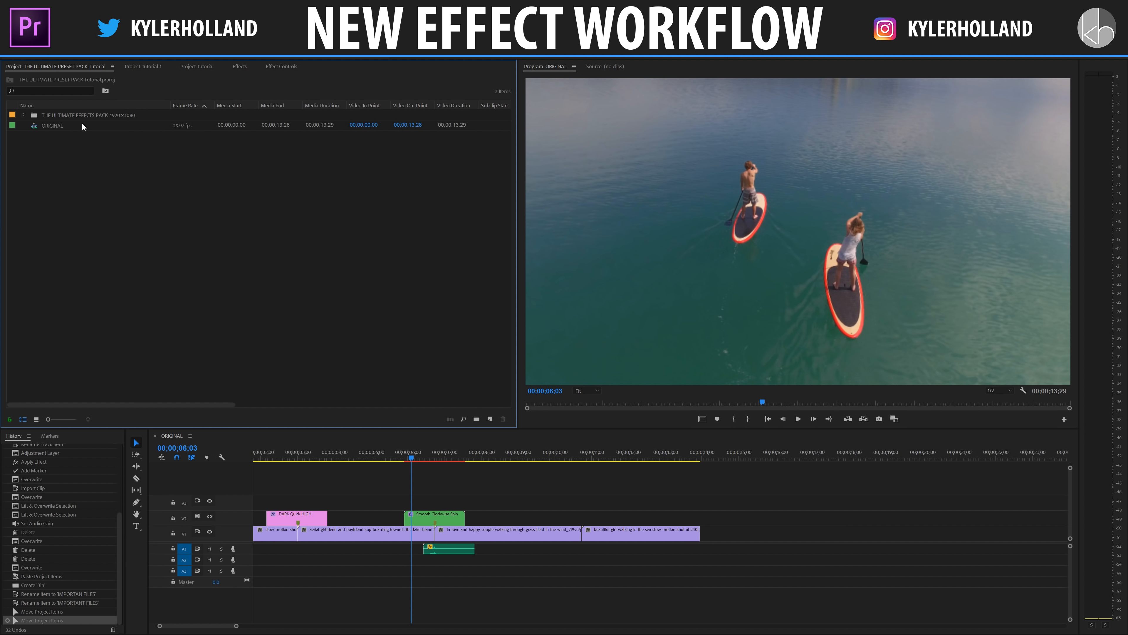
- Delete the ORIGINAL sequence, leaving only THE ULTIMATE EFFECTS PACK bin in the project
{"action": "left_click", "coordinate": [61, 127]}
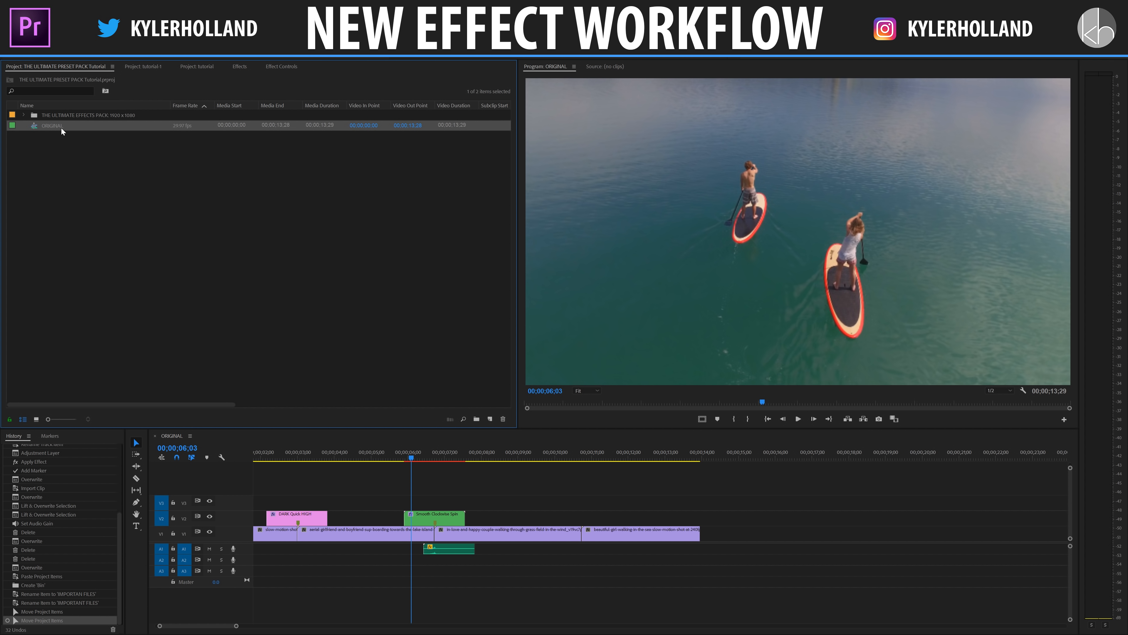
{"action": "key", "text": "Delete"}
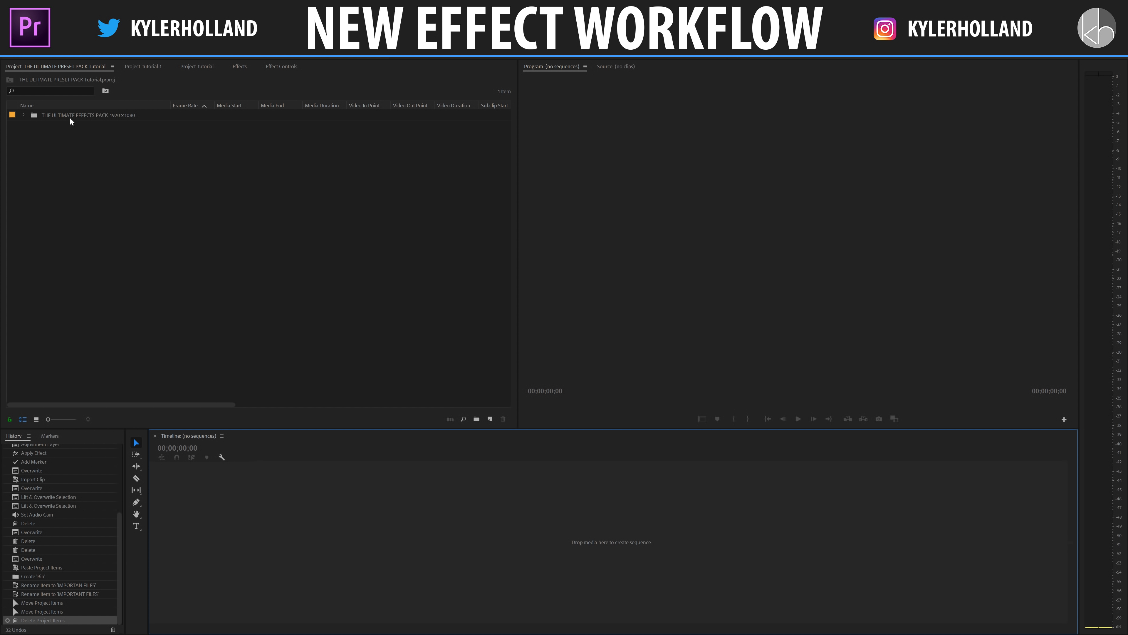
{"action": "left_click", "coordinate": [23, 116]}
{"action": "left_click", "coordinate": [24, 115]}
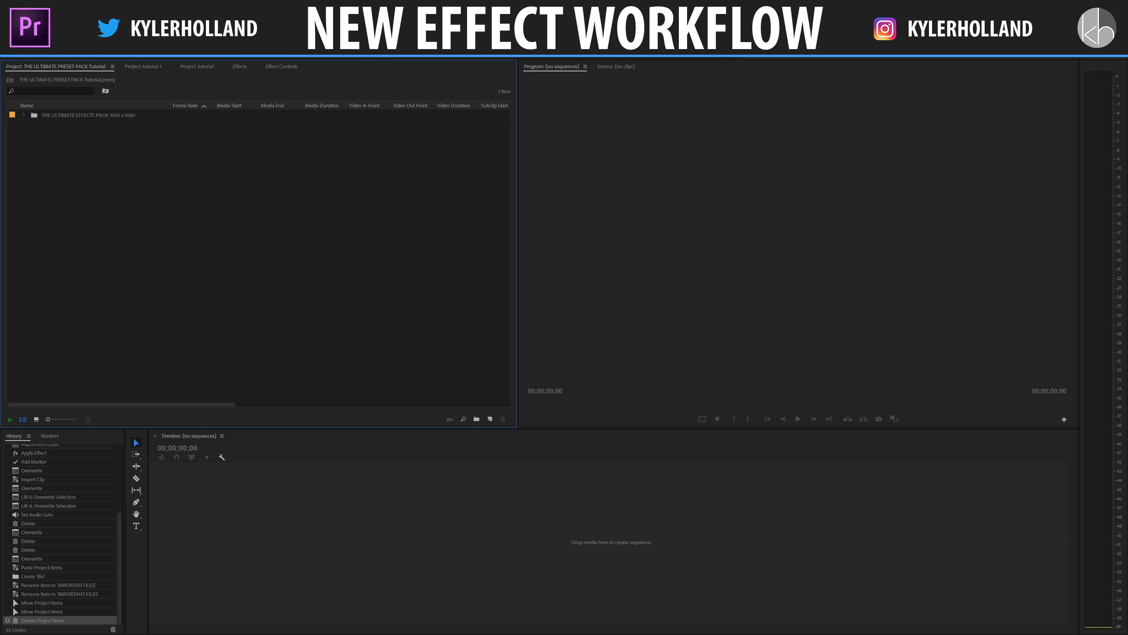
- Save the project as THE ULTIMATE PRESET PACK Tutorial 2.0.prproj in THE ULTIMATE PRESET PACK folder
{"action": "key", "text": "alt+f"}
{"action": "left_click", "coordinate": [45, 133]}
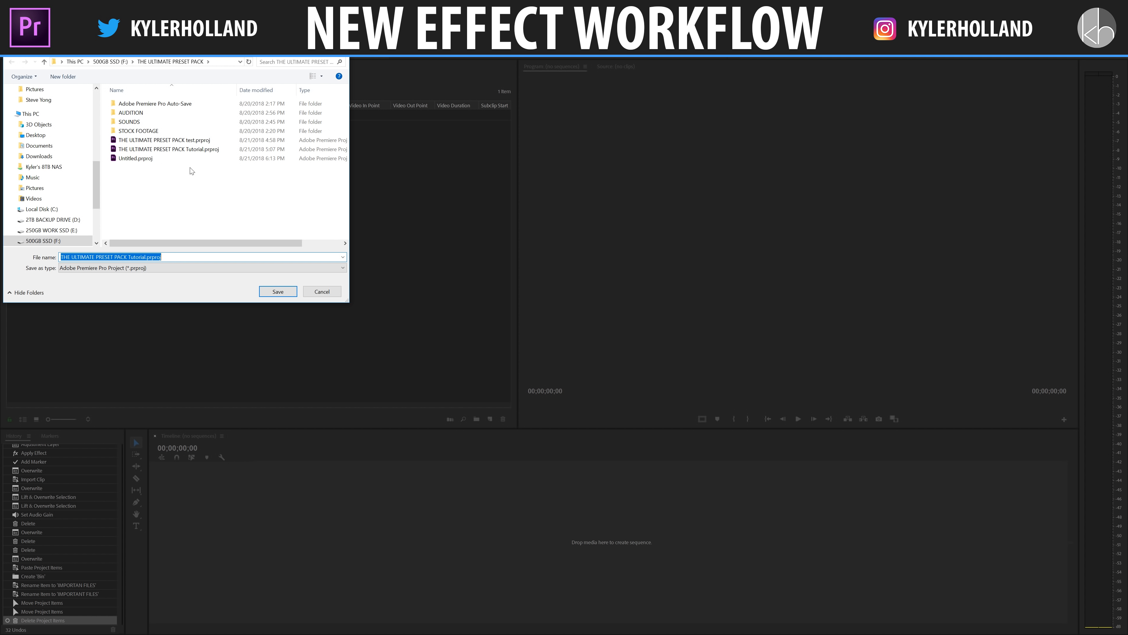
{"action": "left_click", "coordinate": [183, 147]}
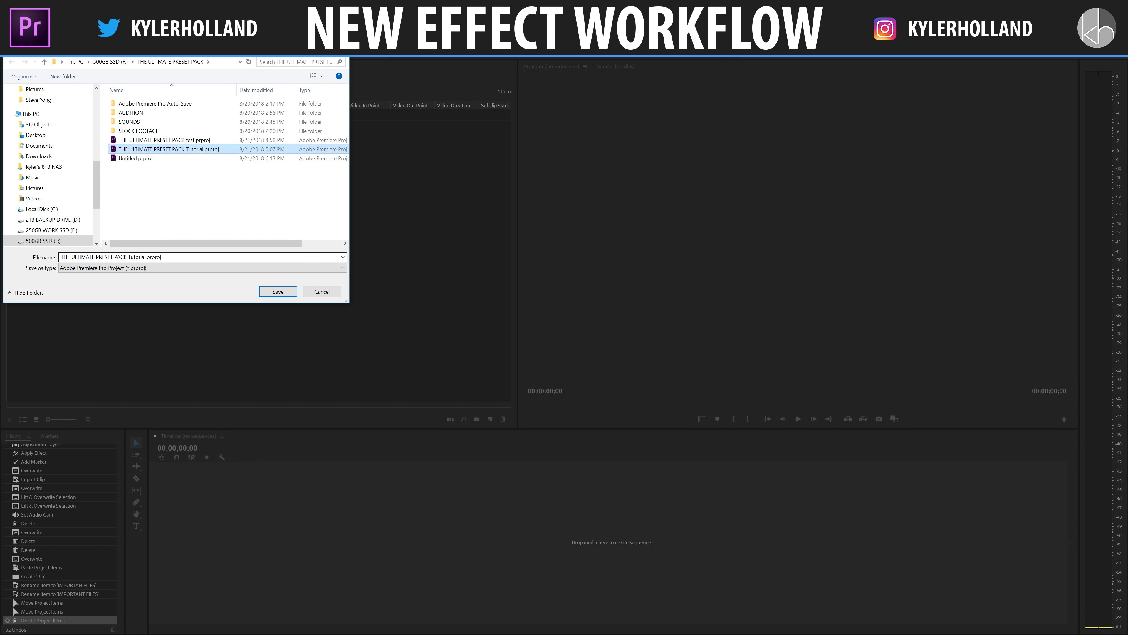
{"action": "left_click", "coordinate": [162, 248]}
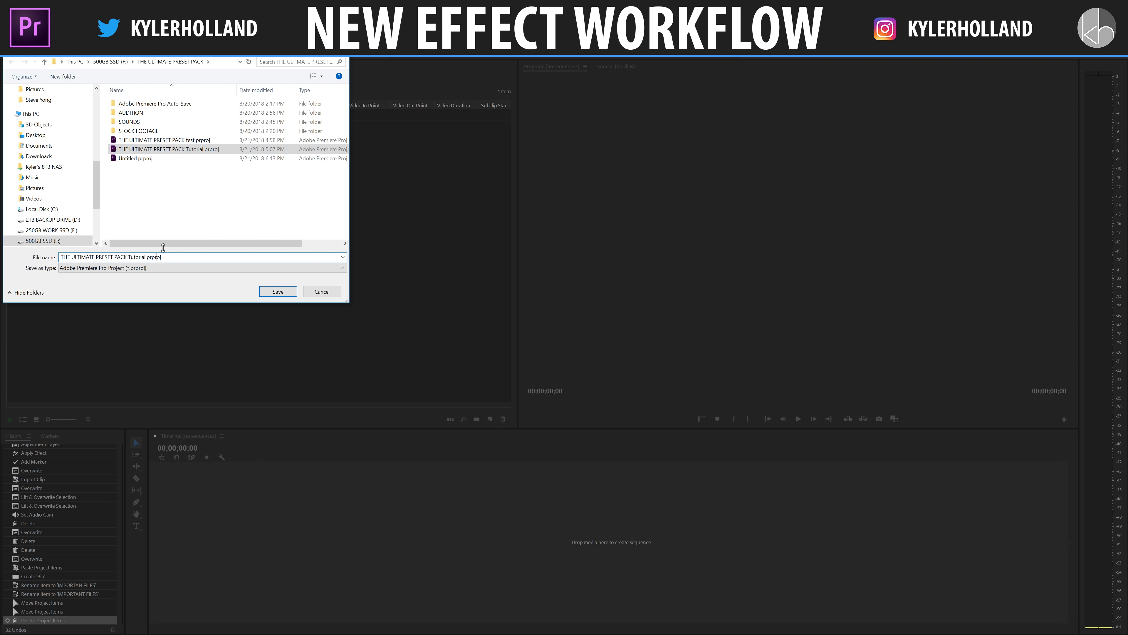
{"action": "type", "text": "2"}
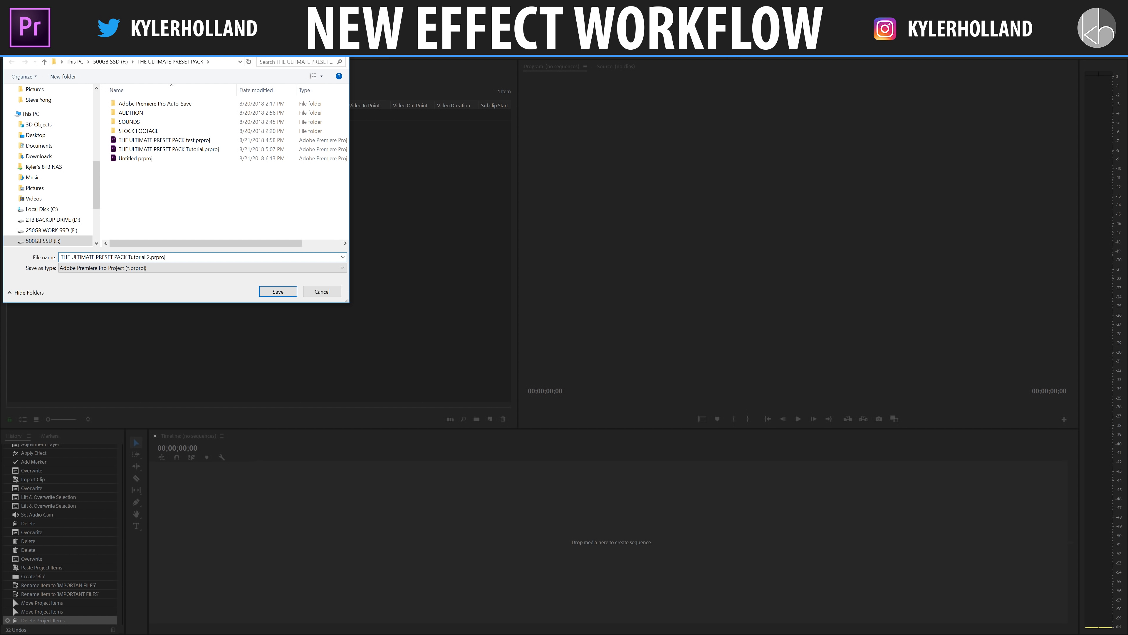
{"action": "type", "text": ".0"}
{"action": "left_click", "coordinate": [279, 288]}
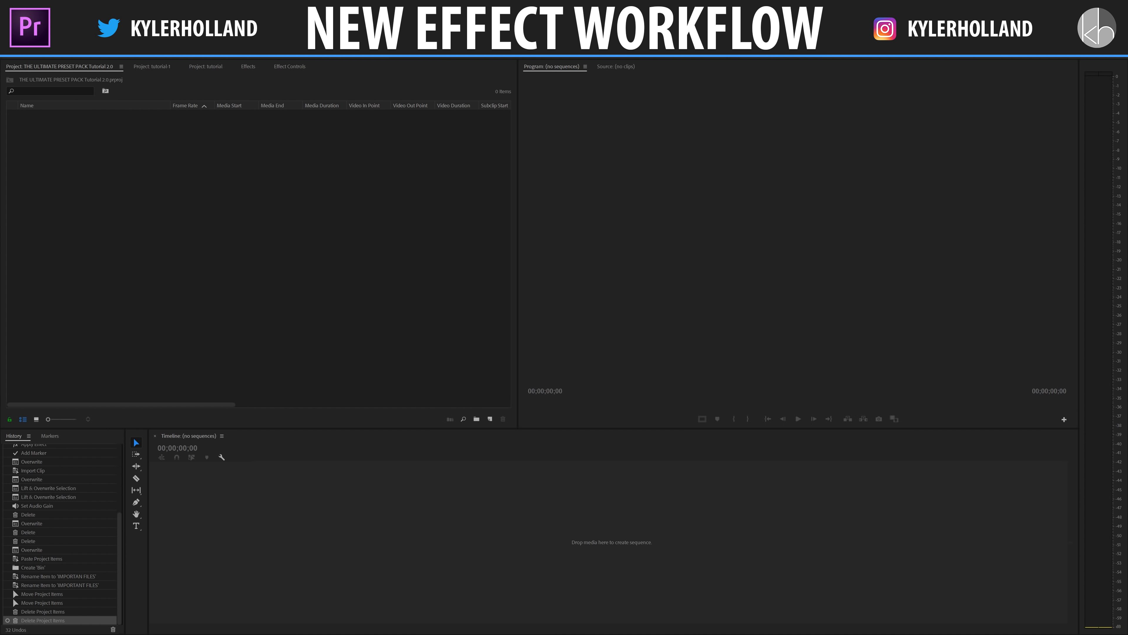
- Create a sequence from the slow-motion soldiers clip, then razor it and ripple trim the footage after the cut to form two shots
{"action": "left_click_drag", "start_coordinate": [519, 444], "coordinate": [420, 479]}
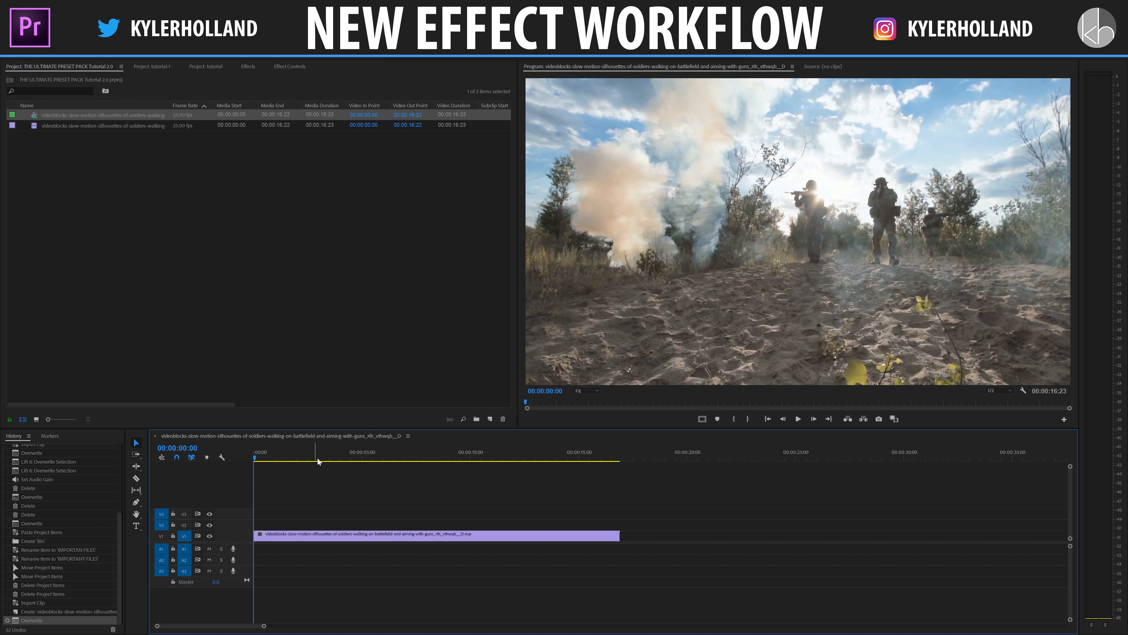
{"action": "left_click", "coordinate": [358, 456]}
{"action": "key", "text": "c"}
{"action": "left_click", "coordinate": [358, 535]}
{"action": "left_click_drag", "start_coordinate": [368, 452], "coordinate": [515, 455]}
{"action": "key", "text": "q"}
{"action": "left_click_drag", "start_coordinate": [331, 449], "coordinate": [347, 452]}
- Import the entire THE ULTIMATE PRESET PACK Tutorial 2.0.prproj project from THE ULTIMATE PRESET PACK folder, allowing duplicate media
{"action": "key", "text": "alt+Tab"}
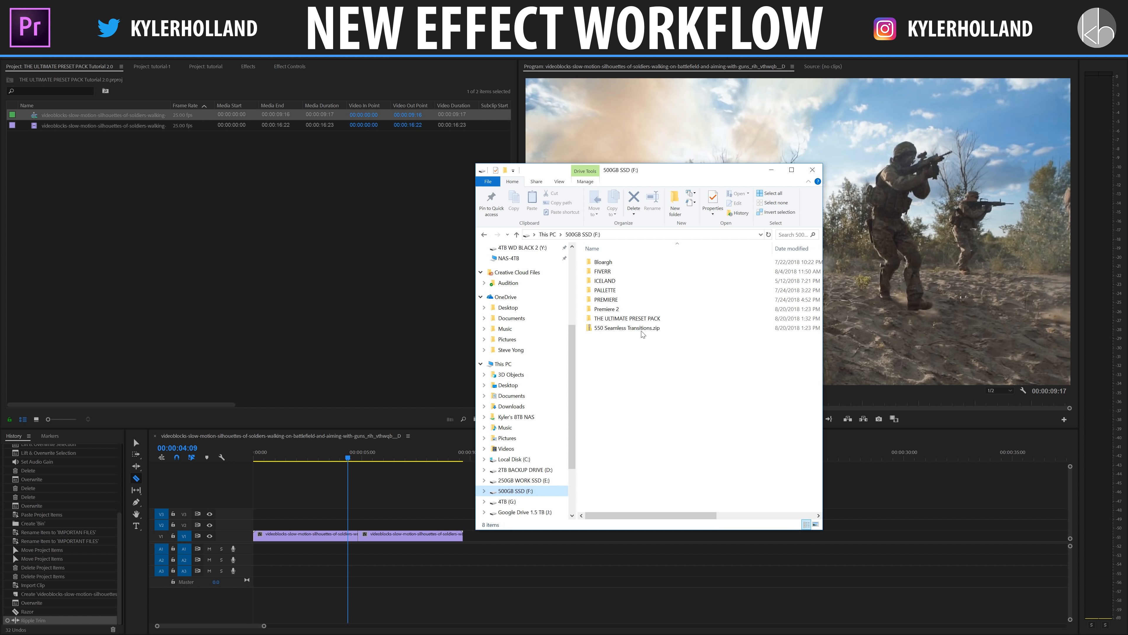
{"action": "double_click", "coordinate": [630, 318]}
{"action": "left_click", "coordinate": [677, 311]}
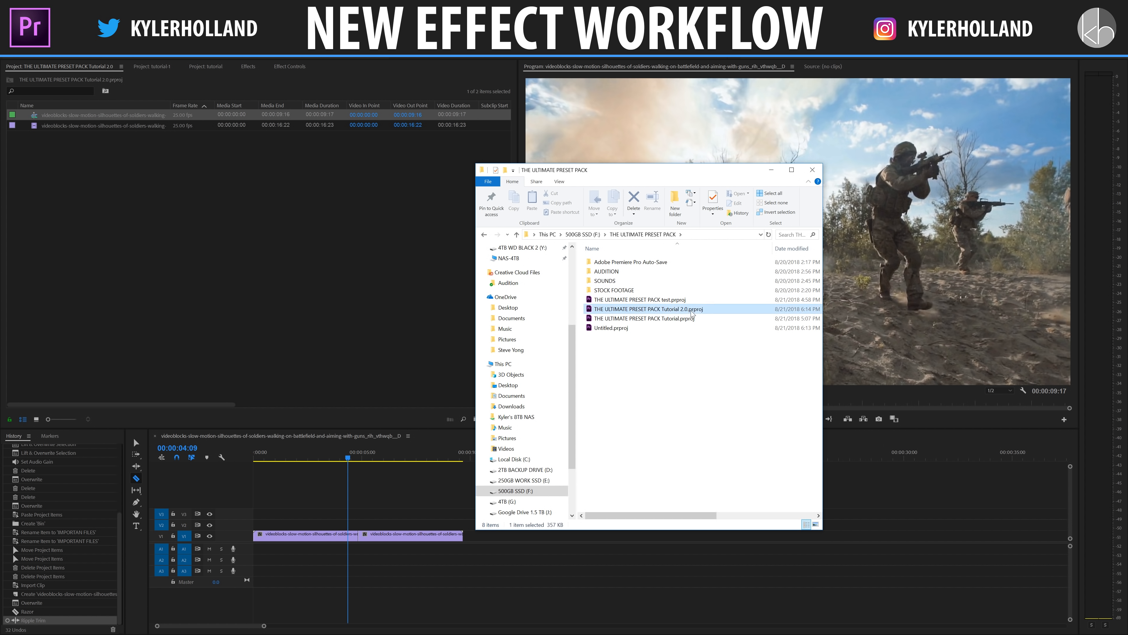
{"action": "left_click_drag", "start_coordinate": [677, 311], "coordinate": [259, 254]}
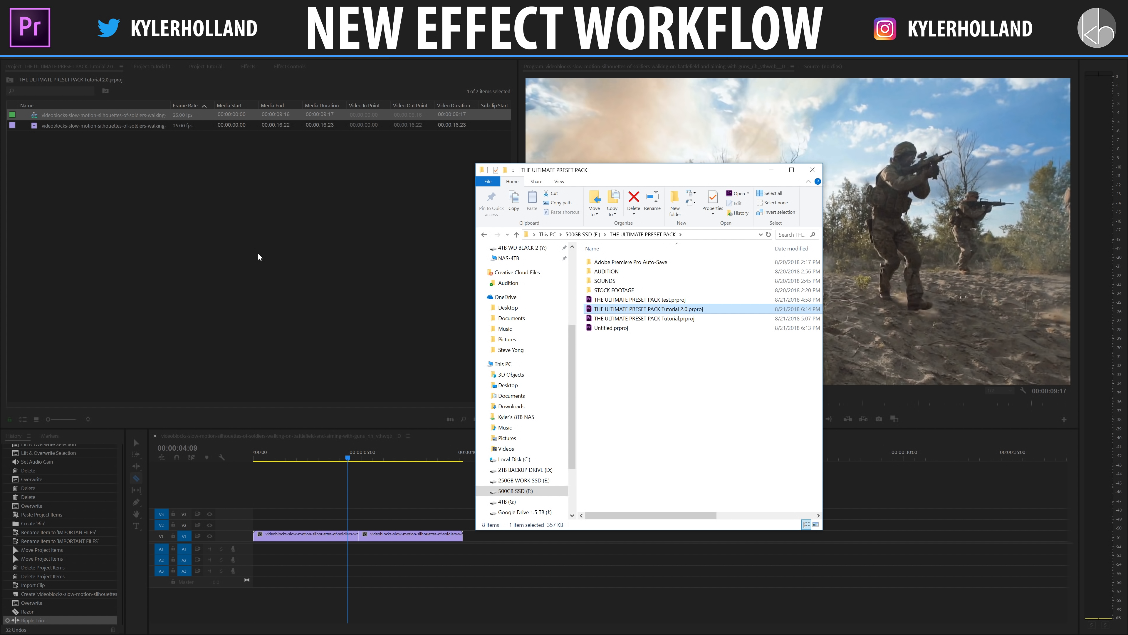
{"action": "left_click", "coordinate": [771, 171]}
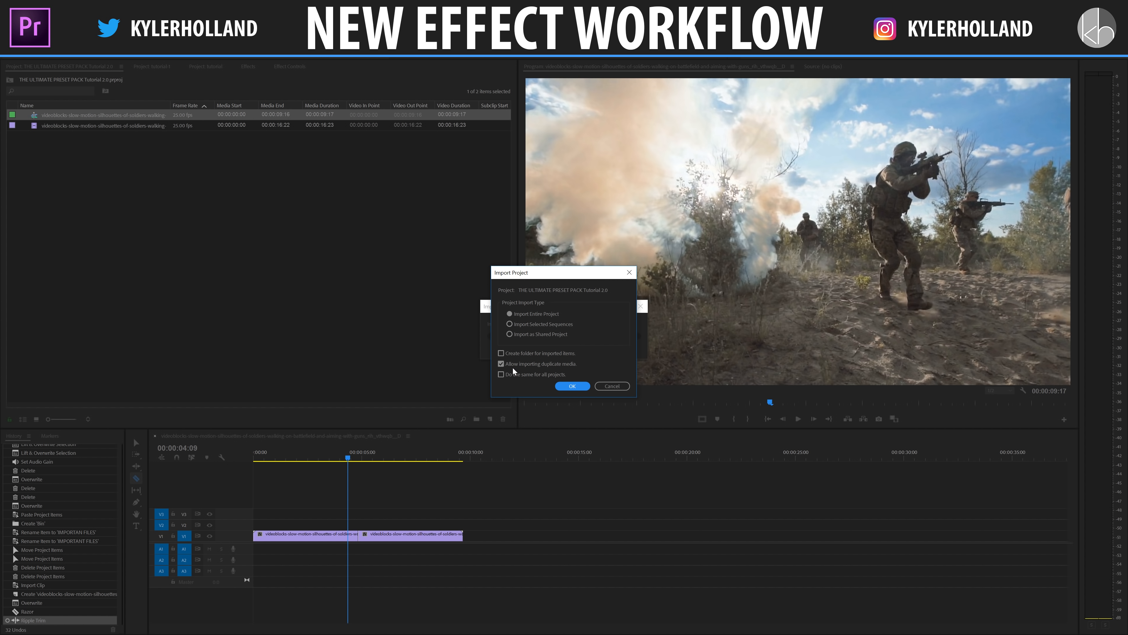
{"action": "left_click", "coordinate": [573, 385]}
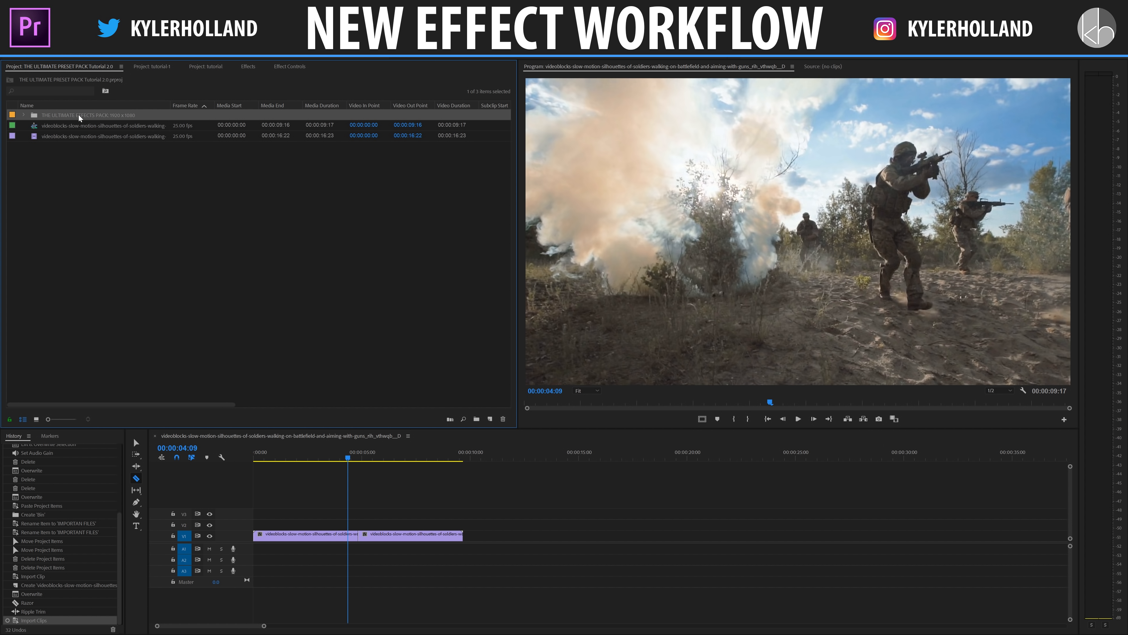
- Expand the imported effects pack, place LIGHT Quick HIGH on V2 over the cut between the soldier shots, play it back, and undo the placement
{"action": "left_click", "coordinate": [26, 115], "text": "ctrl"}
{"action": "left_click", "coordinate": [24, 115]}
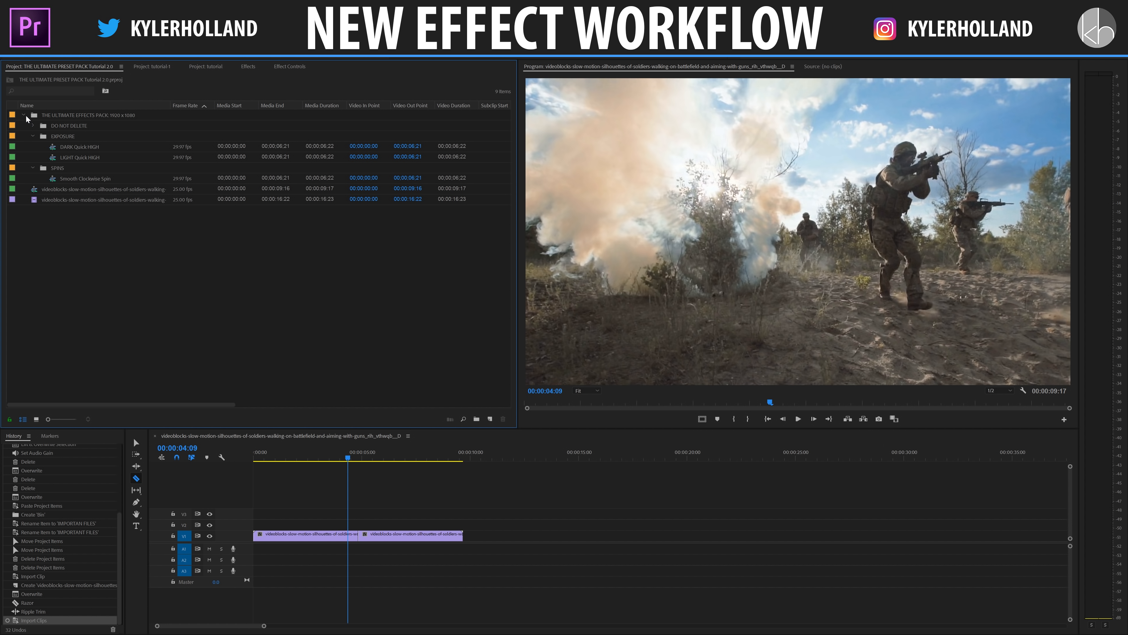
{"action": "left_click_drag", "start_coordinate": [102, 156], "coordinate": [347, 526]}
{"action": "key", "text": "space"}
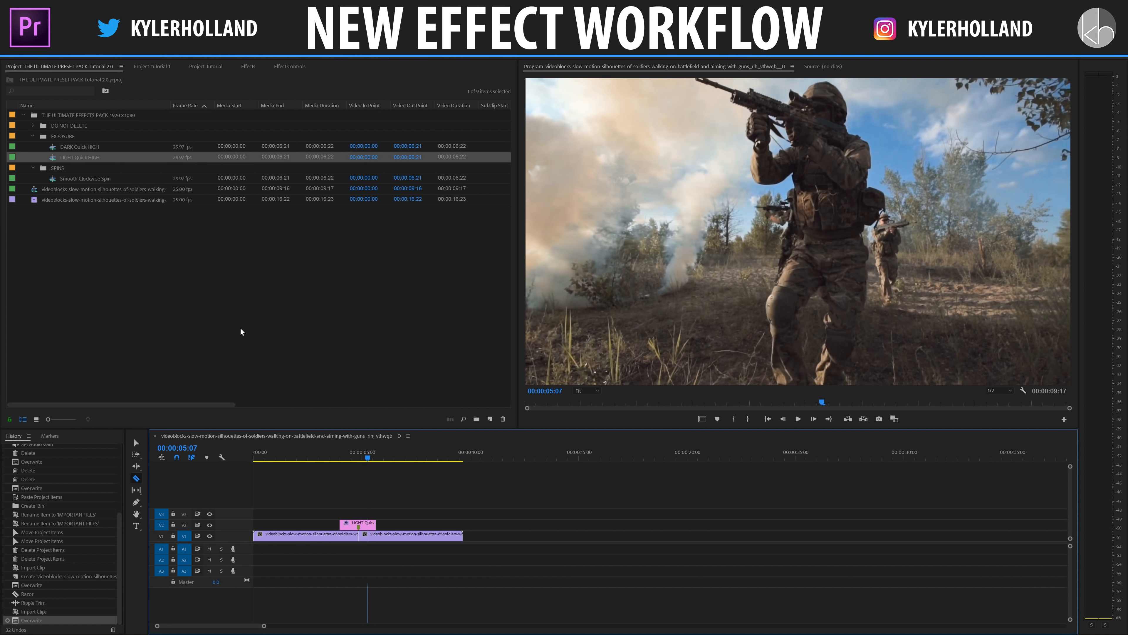
{"action": "key", "text": "ctrl+z"}
- Place the DARK Quick HIGH effect on V2 over the cut between the soldier shots and play it back
{"action": "left_click_drag", "start_coordinate": [88, 145], "coordinate": [341, 527]}
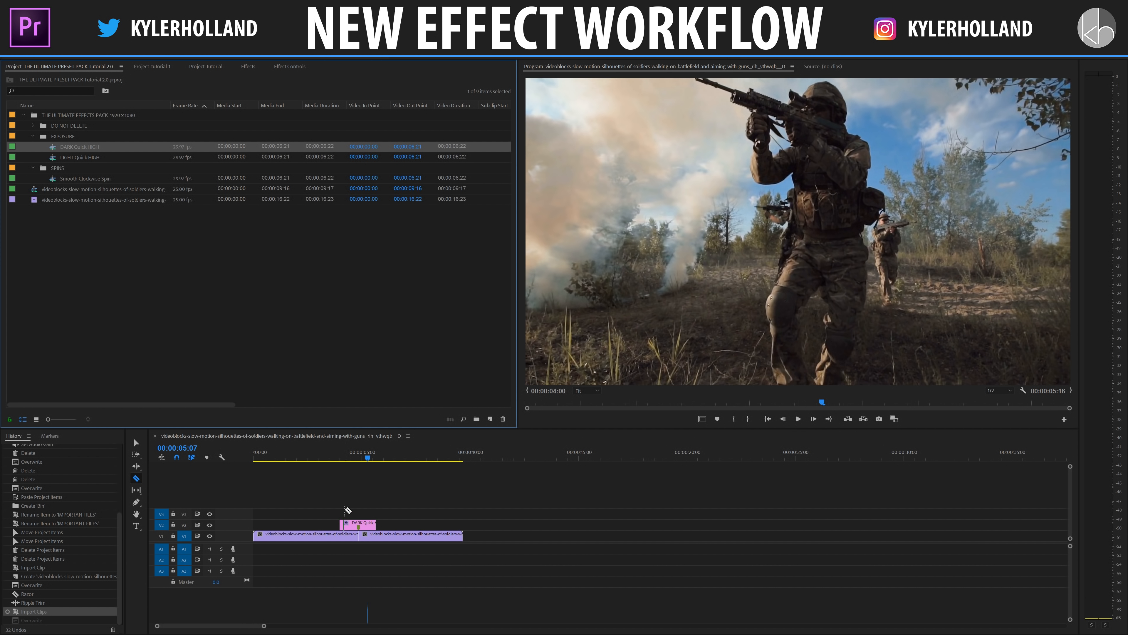
{"action": "left_click", "coordinate": [339, 455]}
{"action": "key", "text": "space"}
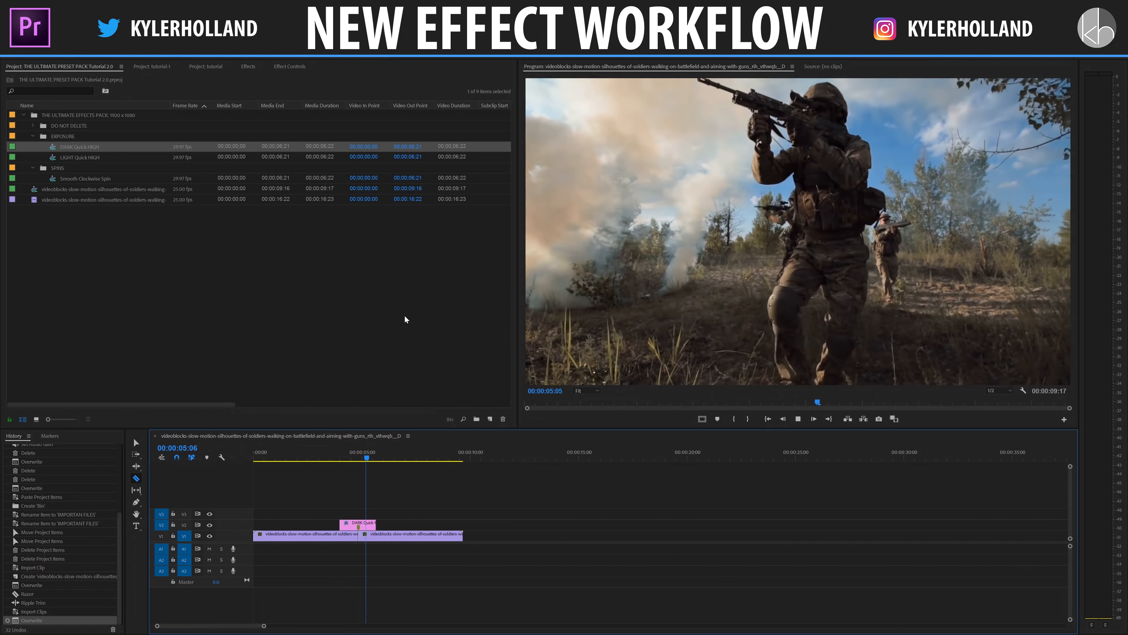
- Undo the DARK Quick HIGH placement, place Smooth Clockwise Spin on V2 over the cut between the soldier shots, and play it back
{"action": "key", "text": "ctrl+z"}
{"action": "left_click_drag", "start_coordinate": [78, 179], "coordinate": [365, 529]}
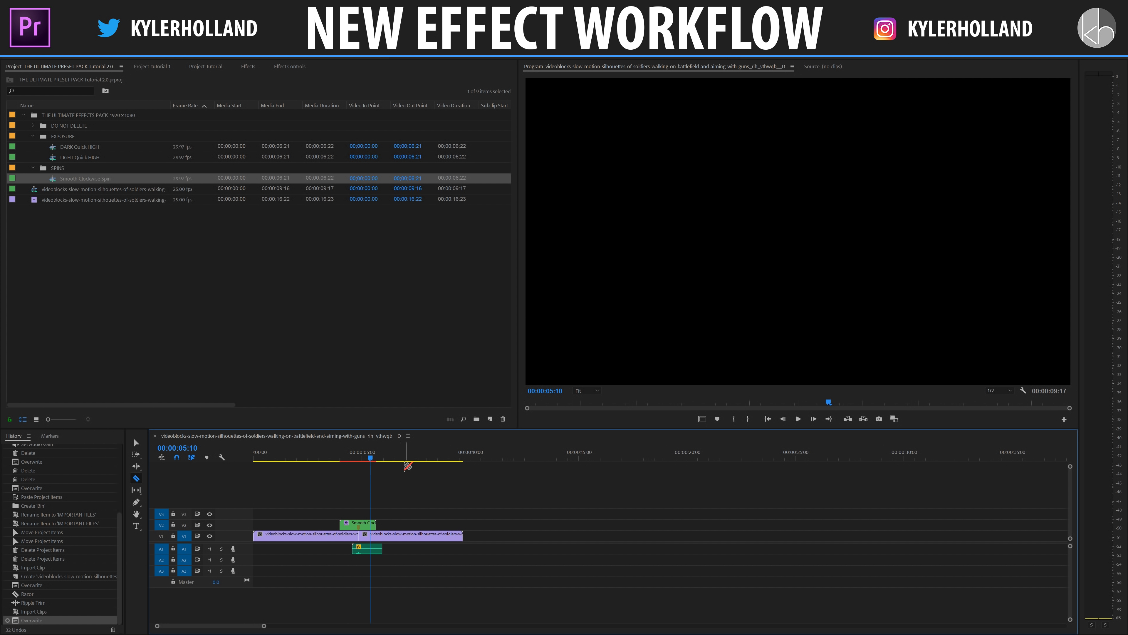
{"action": "left_click", "coordinate": [327, 450]}
{"action": "key", "text": "space"}
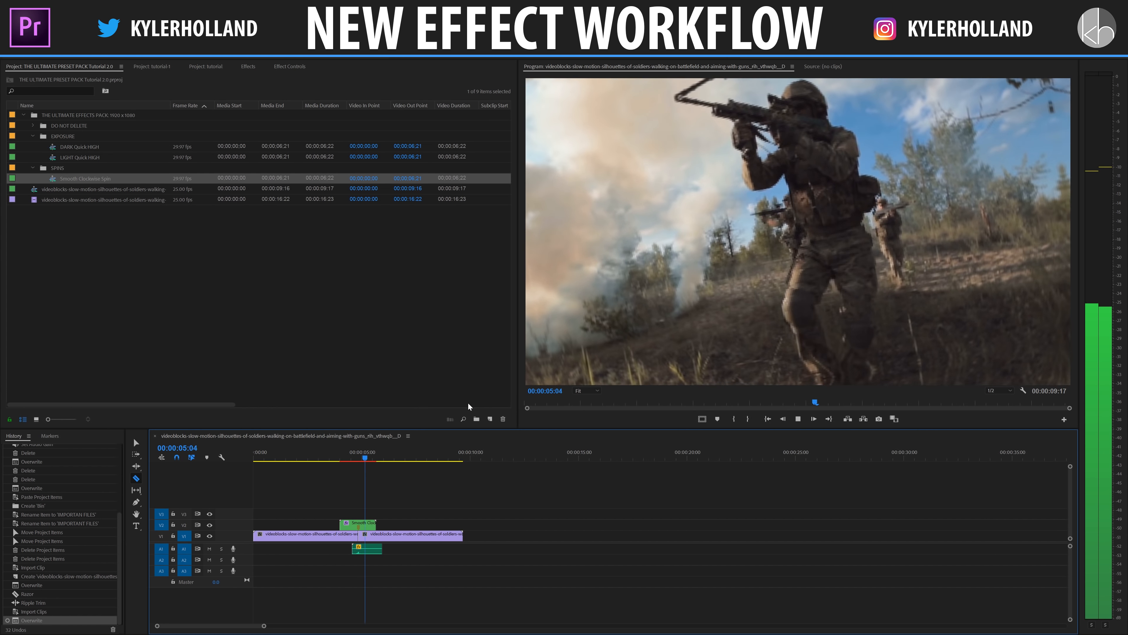
{"action": "key", "text": "space"}
{"action": "key", "text": "v"}
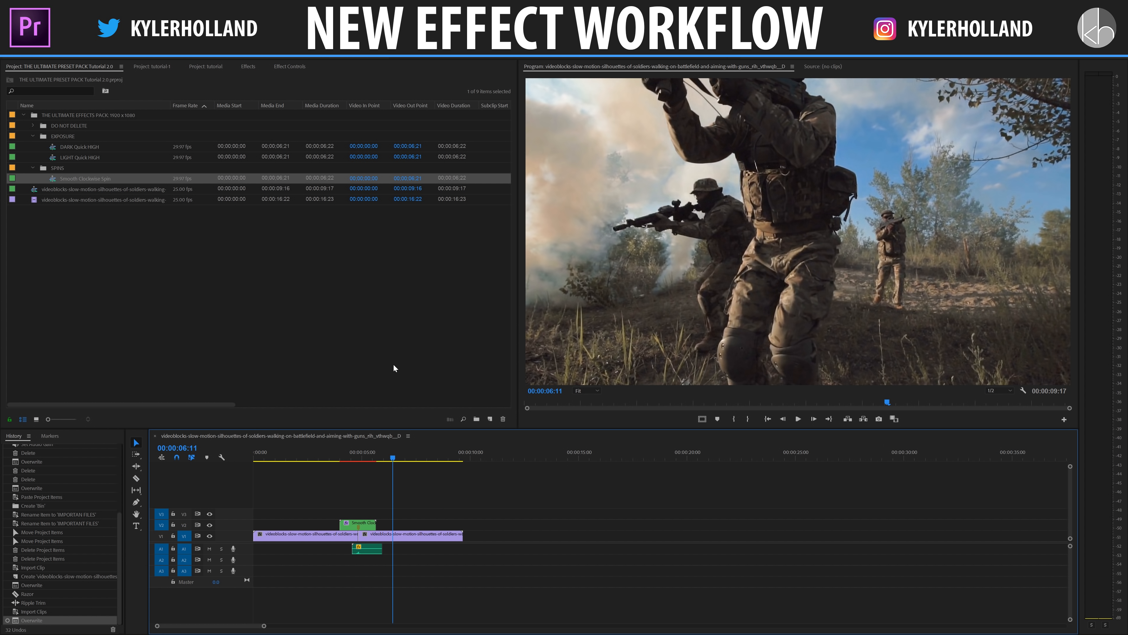
{"action": "left_click", "coordinate": [267, 326]}
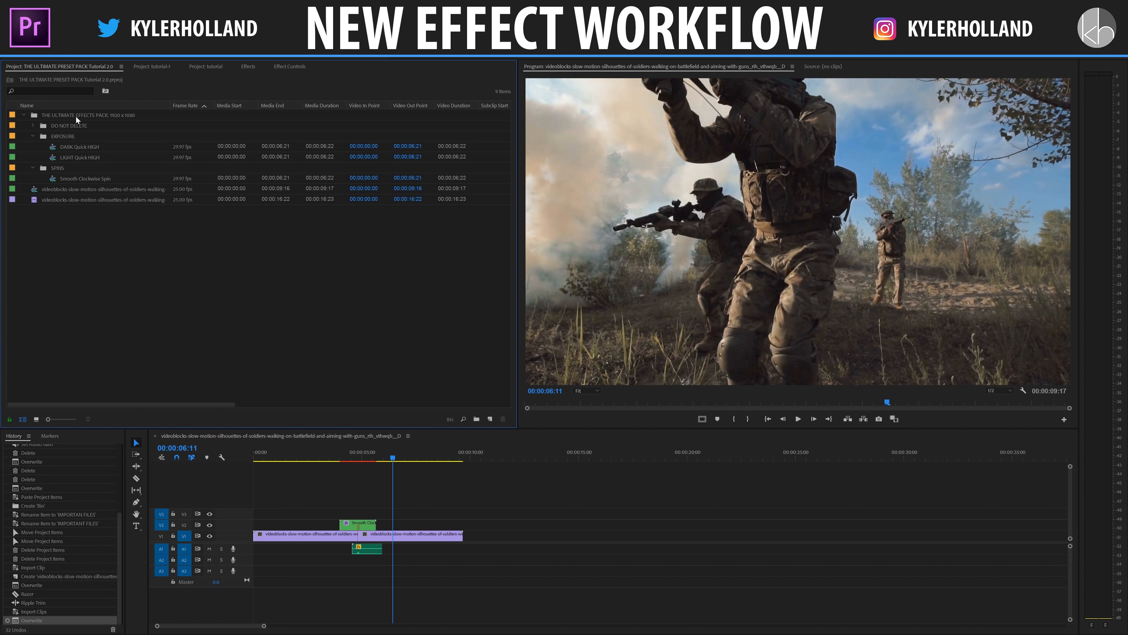
- Examine the custom preset categories, including cinematic black bars, color grading, fake camera movements, flicker effects and transitions, and collapse their folders again
{"action": "left_click", "coordinate": [248, 67]}
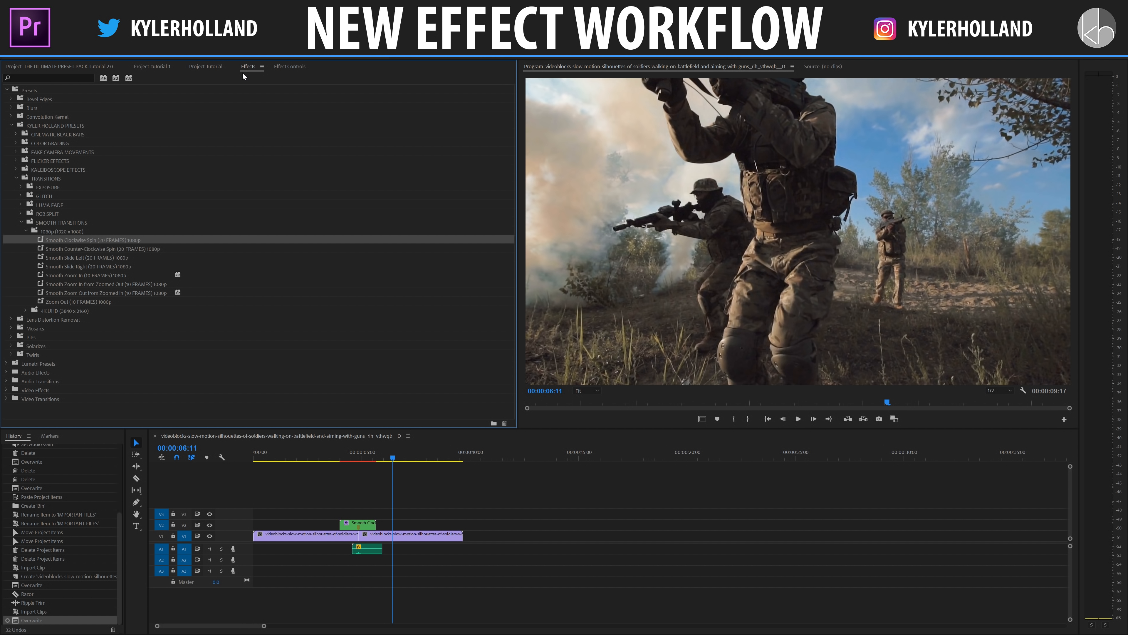
{"action": "left_click", "coordinate": [16, 134]}
{"action": "left_click", "coordinate": [18, 161]}
{"action": "left_click", "coordinate": [16, 187]}
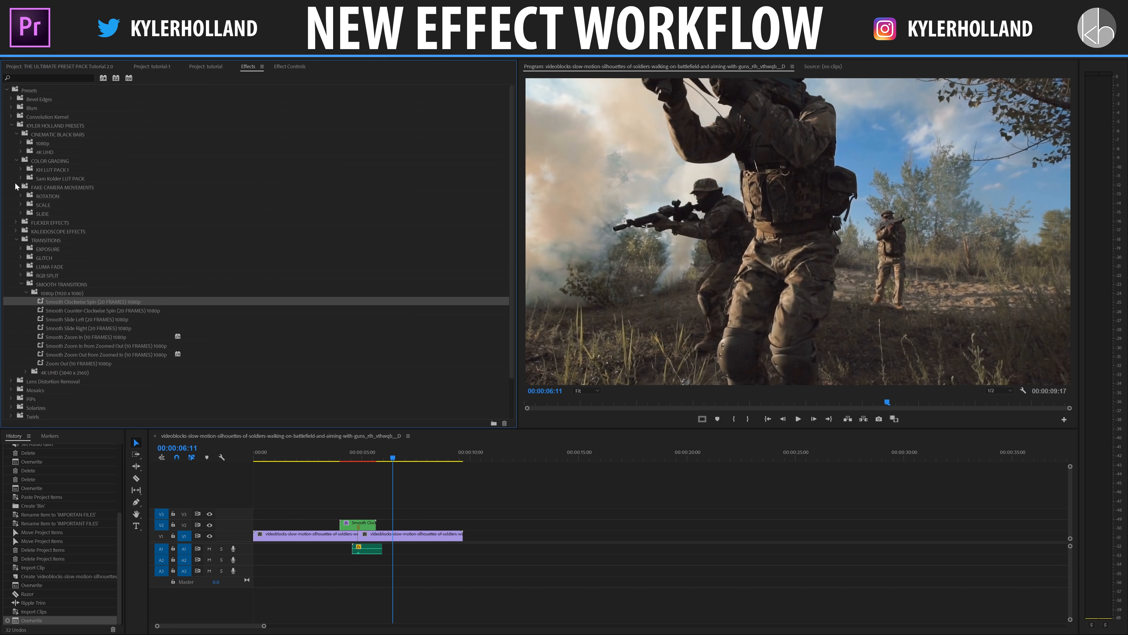
{"action": "left_click", "coordinate": [16, 223]}
{"action": "left_click", "coordinate": [15, 257]}
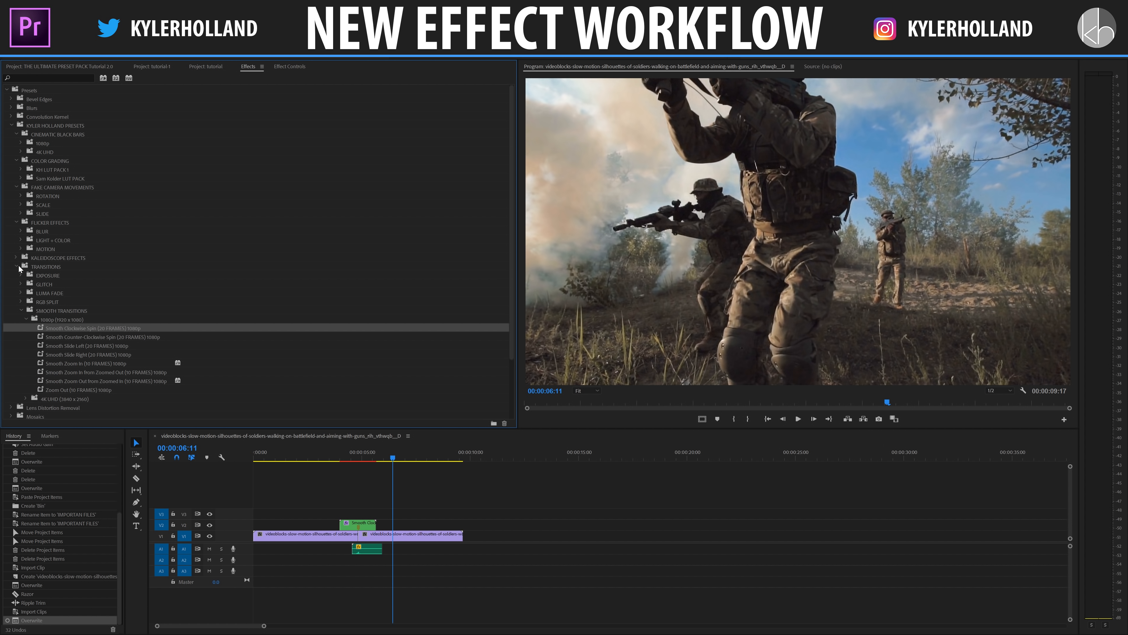
{"action": "left_click", "coordinate": [17, 257]}
{"action": "left_click", "coordinate": [16, 135]}
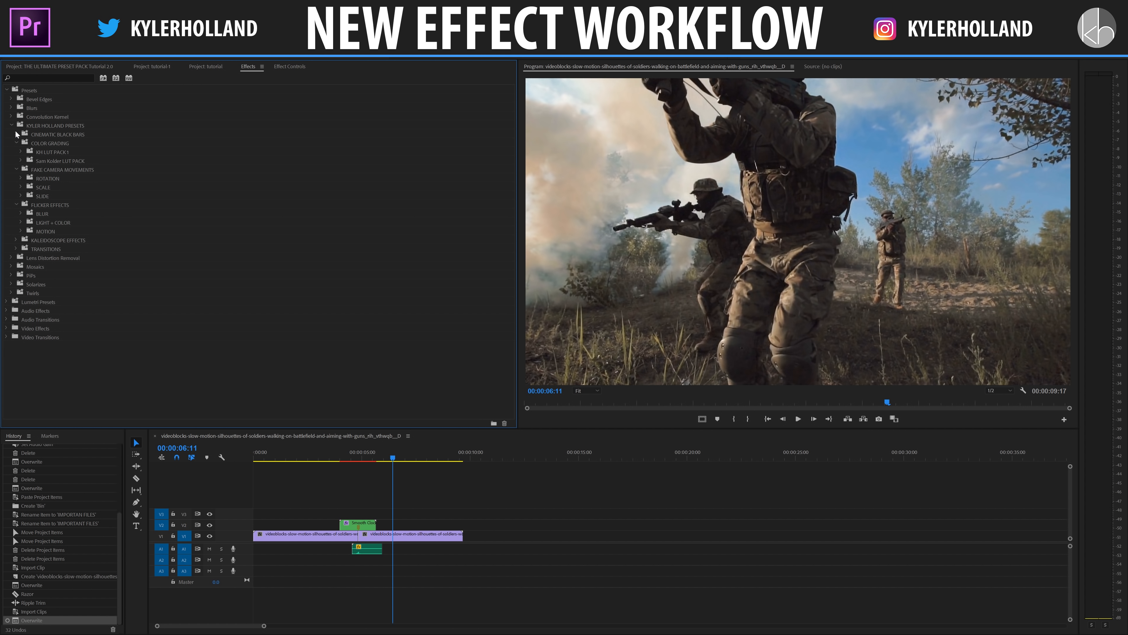
{"action": "left_click", "coordinate": [17, 143]}
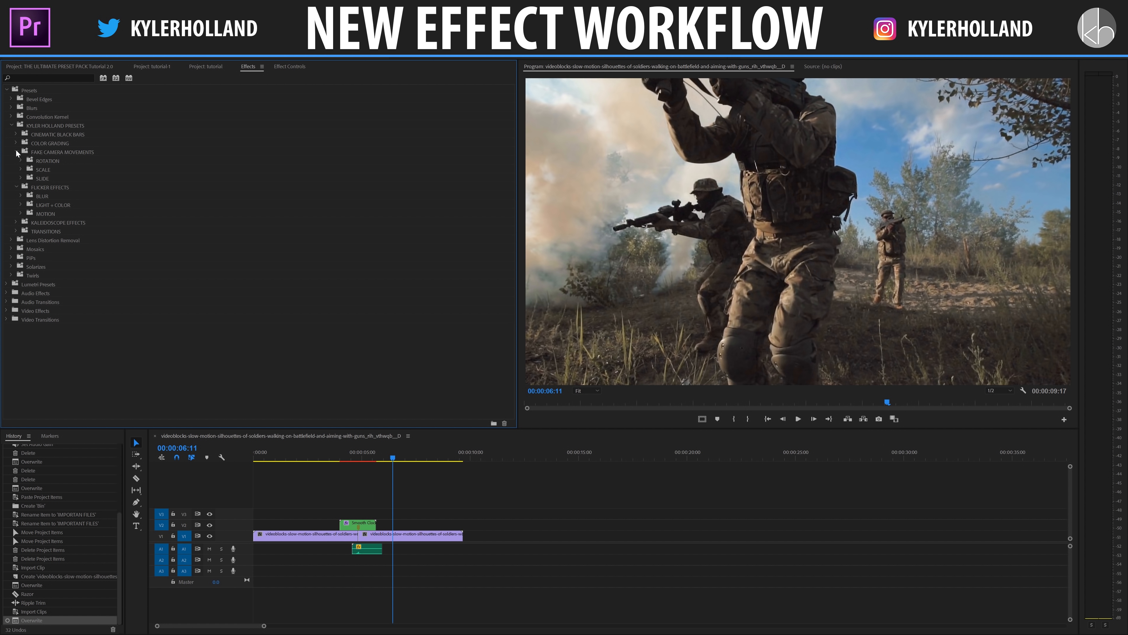
{"action": "left_click", "coordinate": [16, 152]}
{"action": "left_click", "coordinate": [17, 161]}
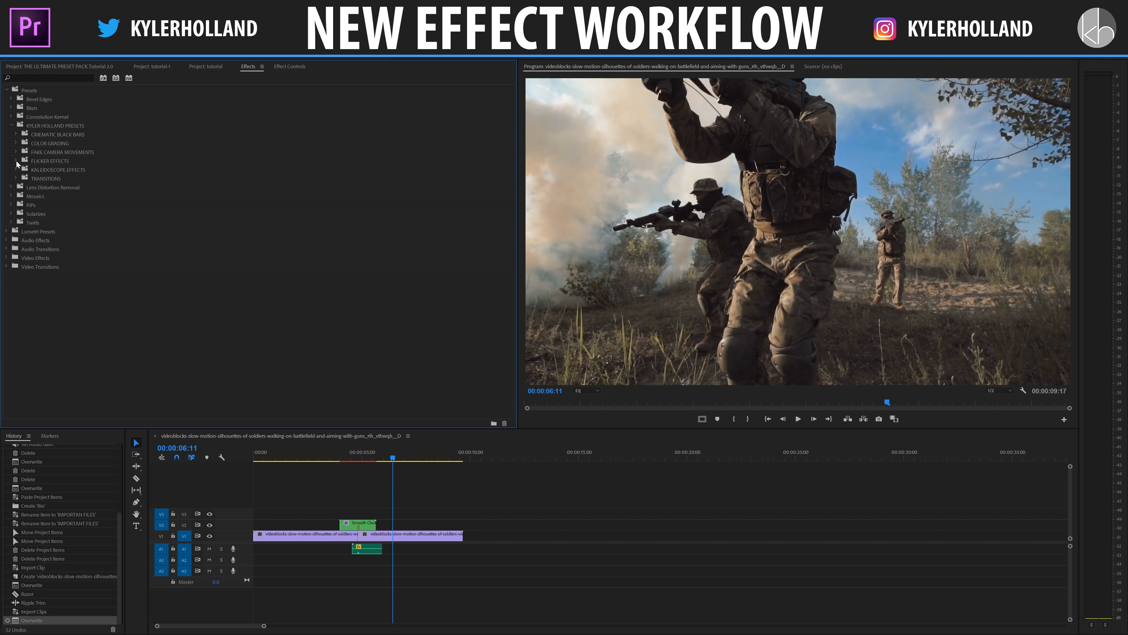